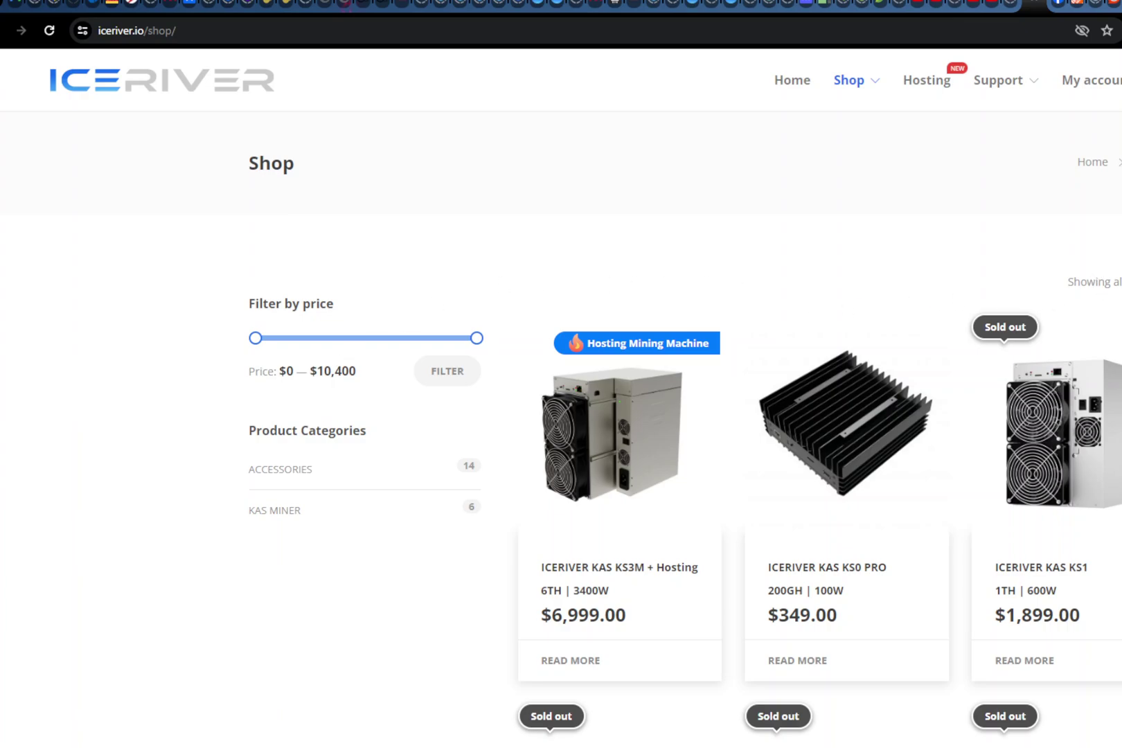
Browse the iceriver.io shop and open the ICERIVER KAS KS3M + Hosting product page.
scroll(585, 399, down, 5)
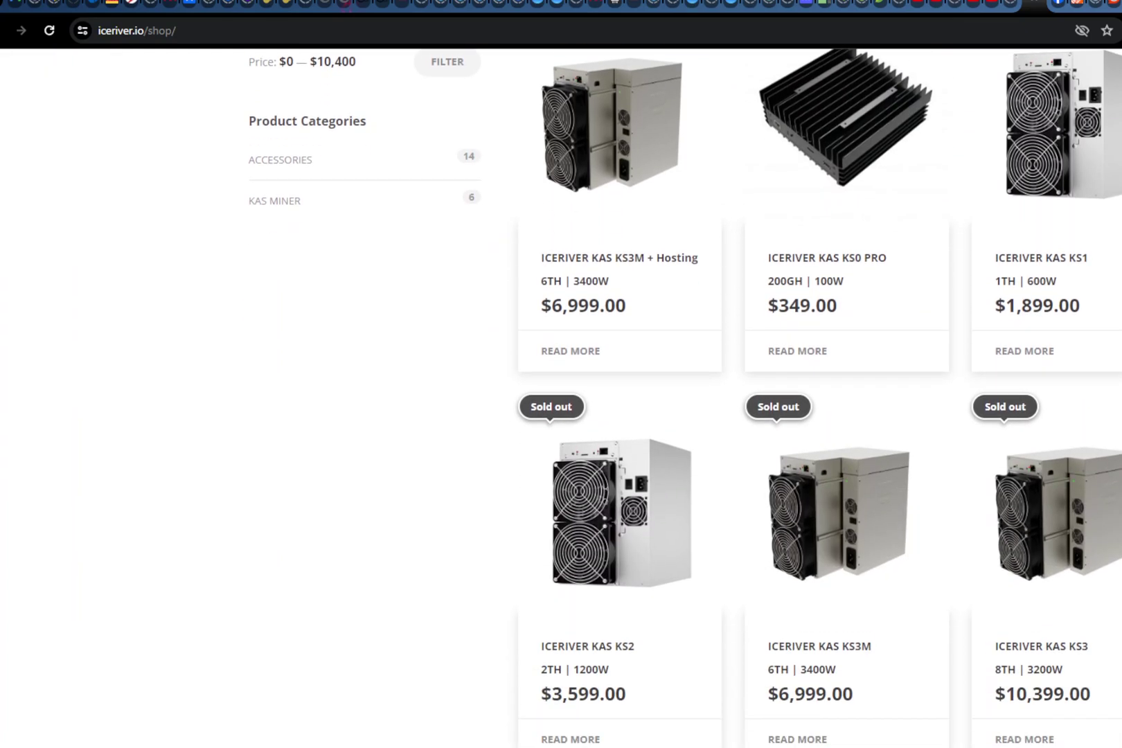
scroll(1093, 383, down, 5)
scroll(1093, 383, up, 7)
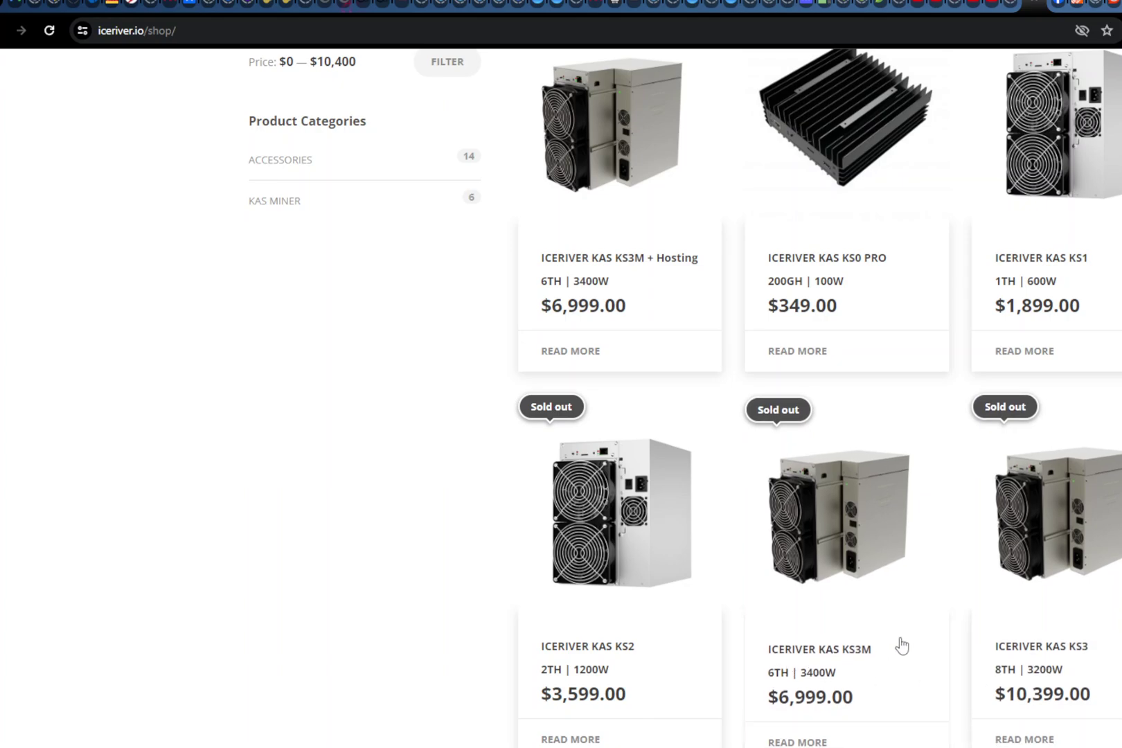
scroll(637, 575, up, 5)
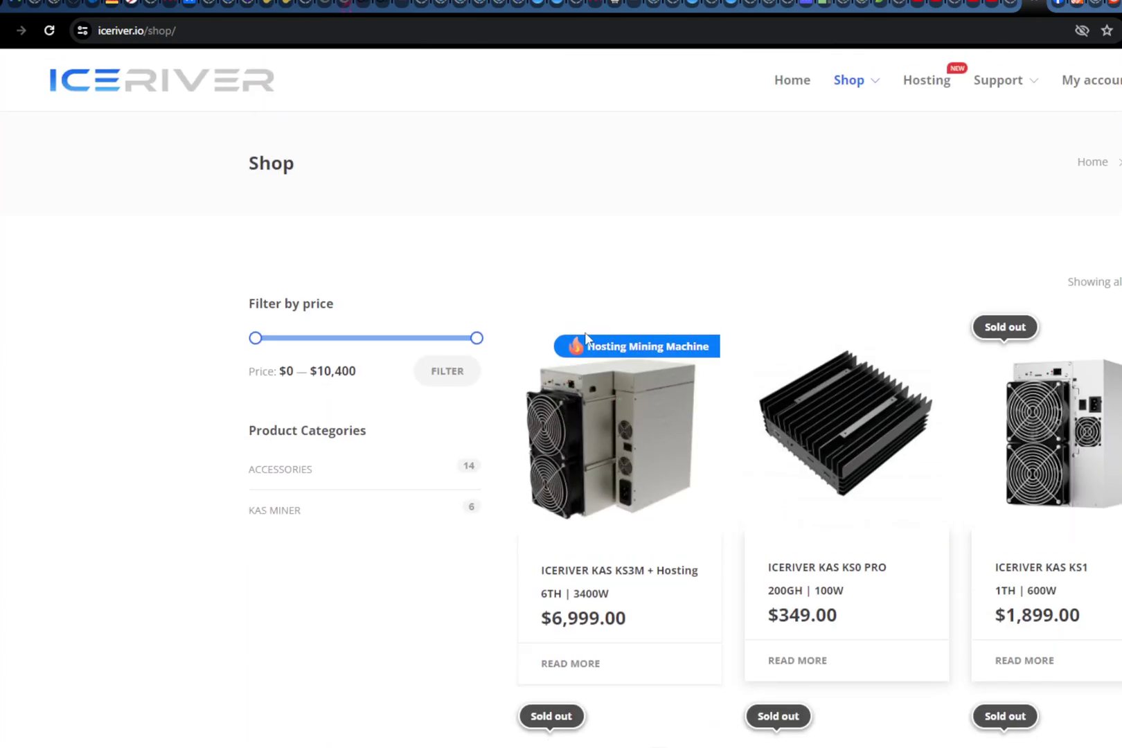
click(585, 587)
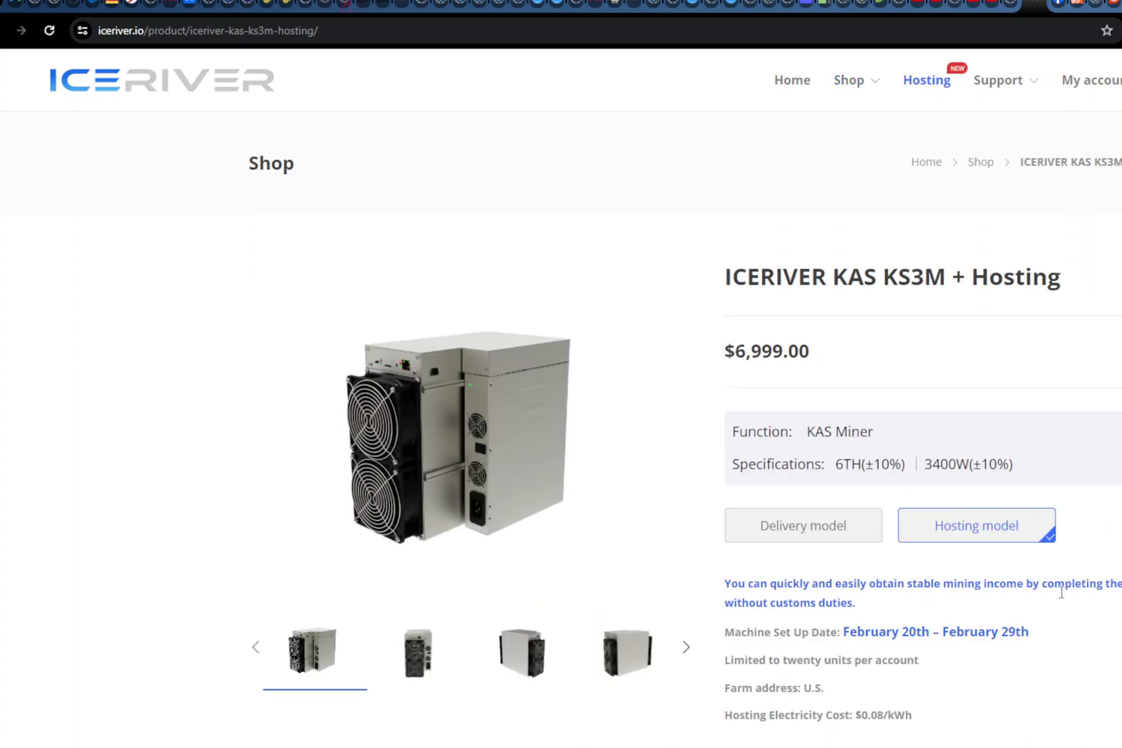
Read the KS3M + Hosting specs and hosting terms, then return to the shop listing.
scroll(1070, 601, down, 3)
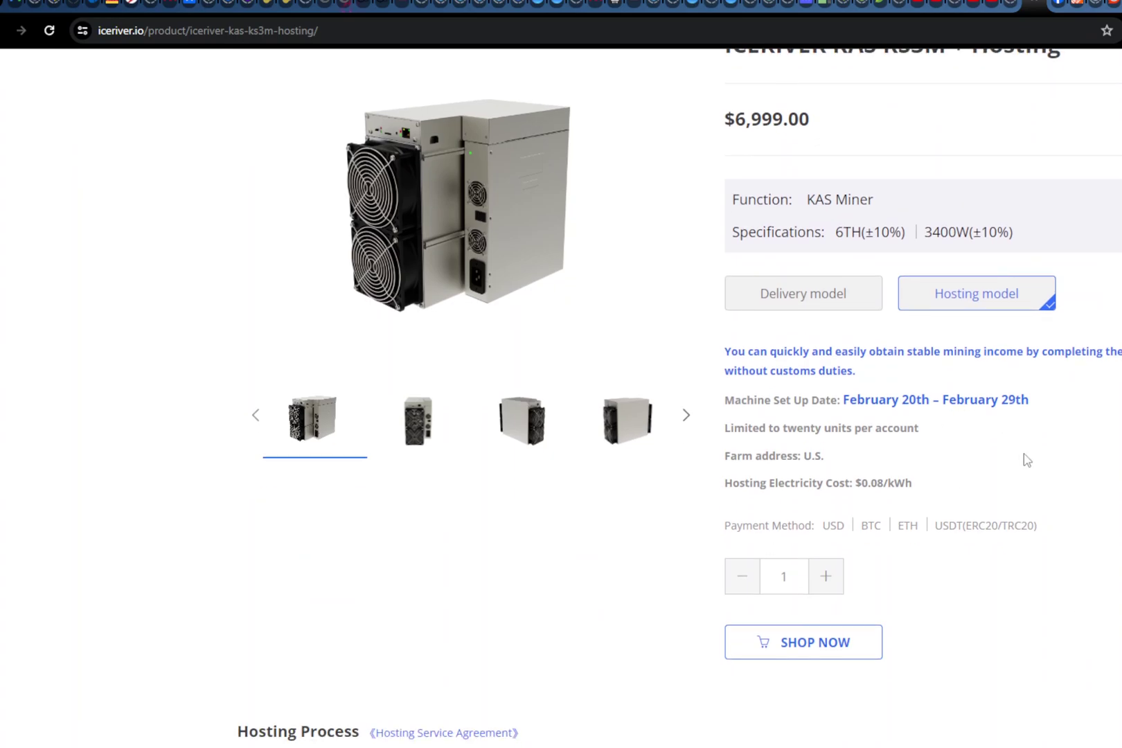
scroll(1034, 535, up, 3)
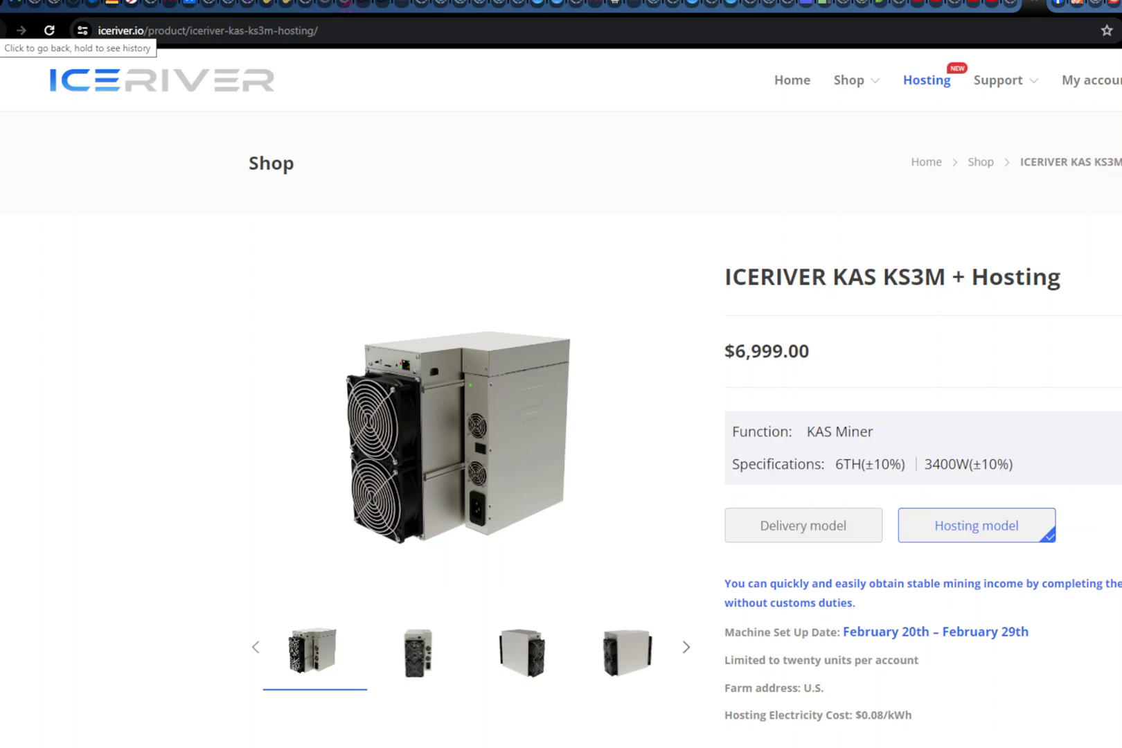
click(2, 30)
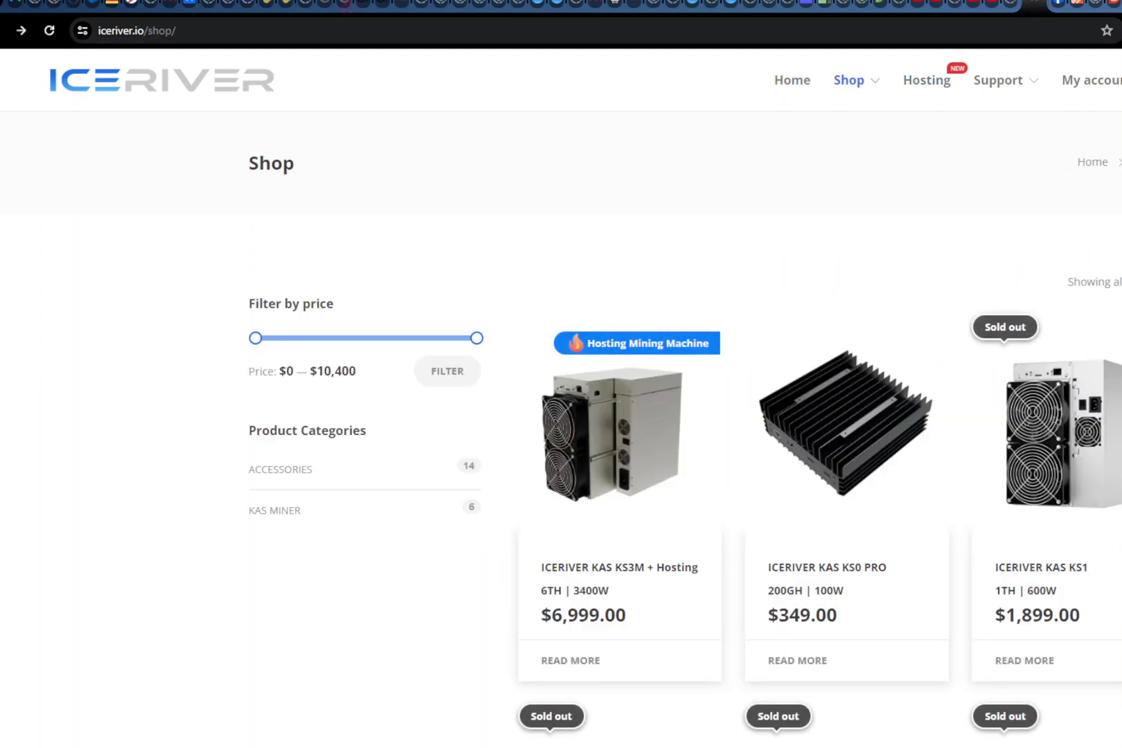
Scroll the shop listing to review prices such as the KS0 PRO at $349.00.
scroll(686, 398, down, 7)
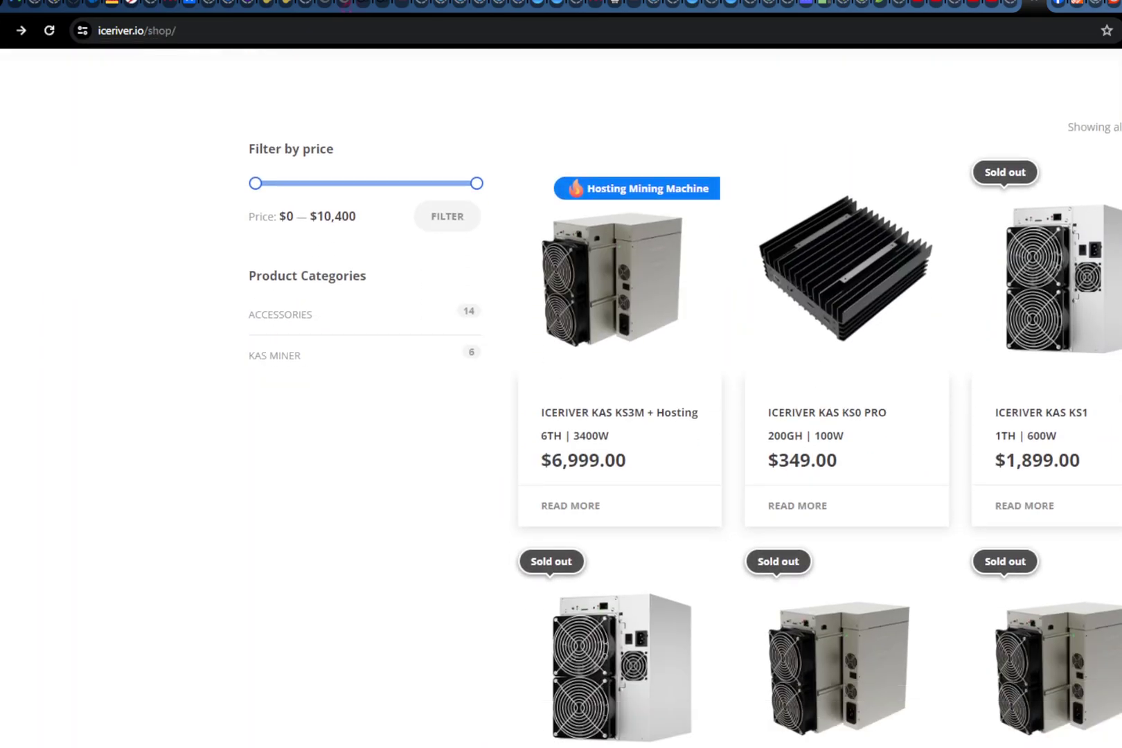
scroll(977, 444, up, 7)
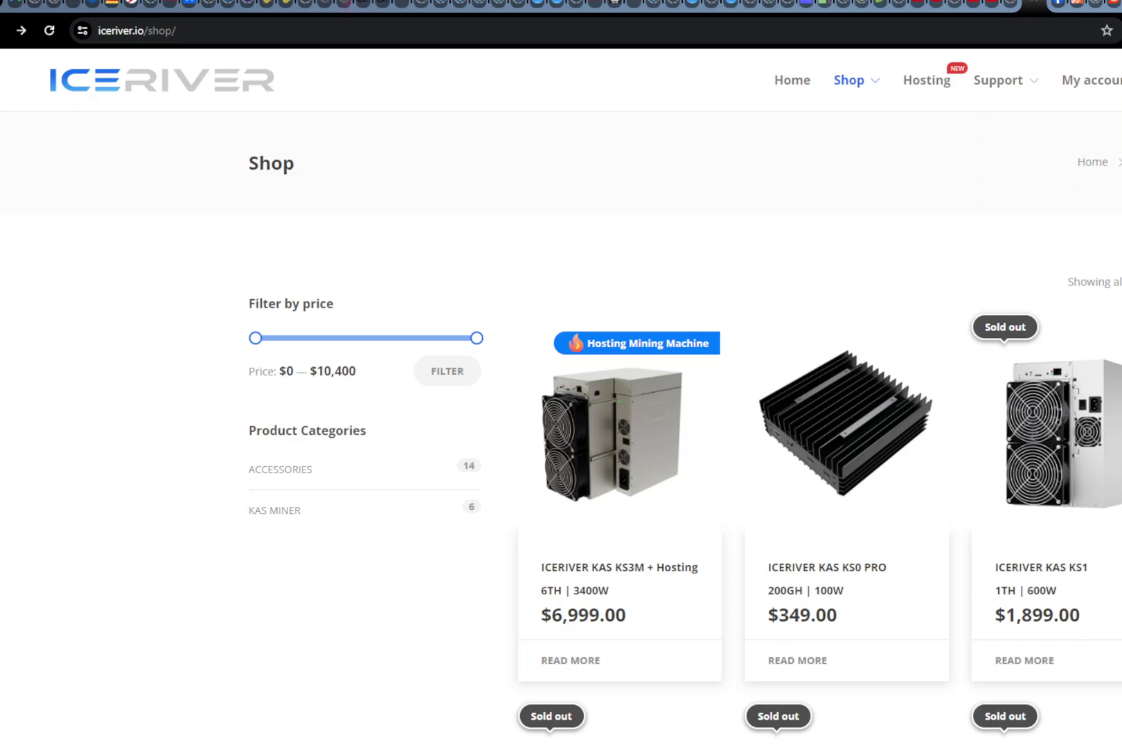
Place the Swift Mining chat beside the shop's KS2, KS3M and KS3 listings for comparison.
drag(0, 187, 106, 106)
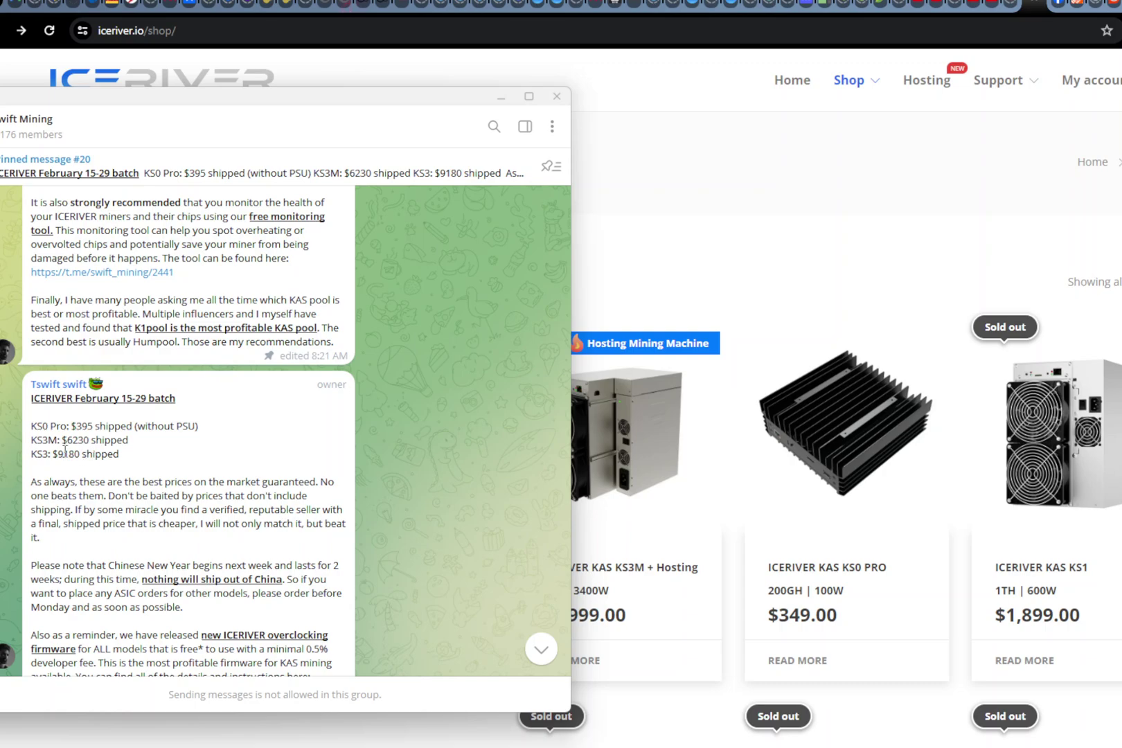
click(931, 620)
scroll(932, 621, down, 5)
scroll(857, 536, down, 2)
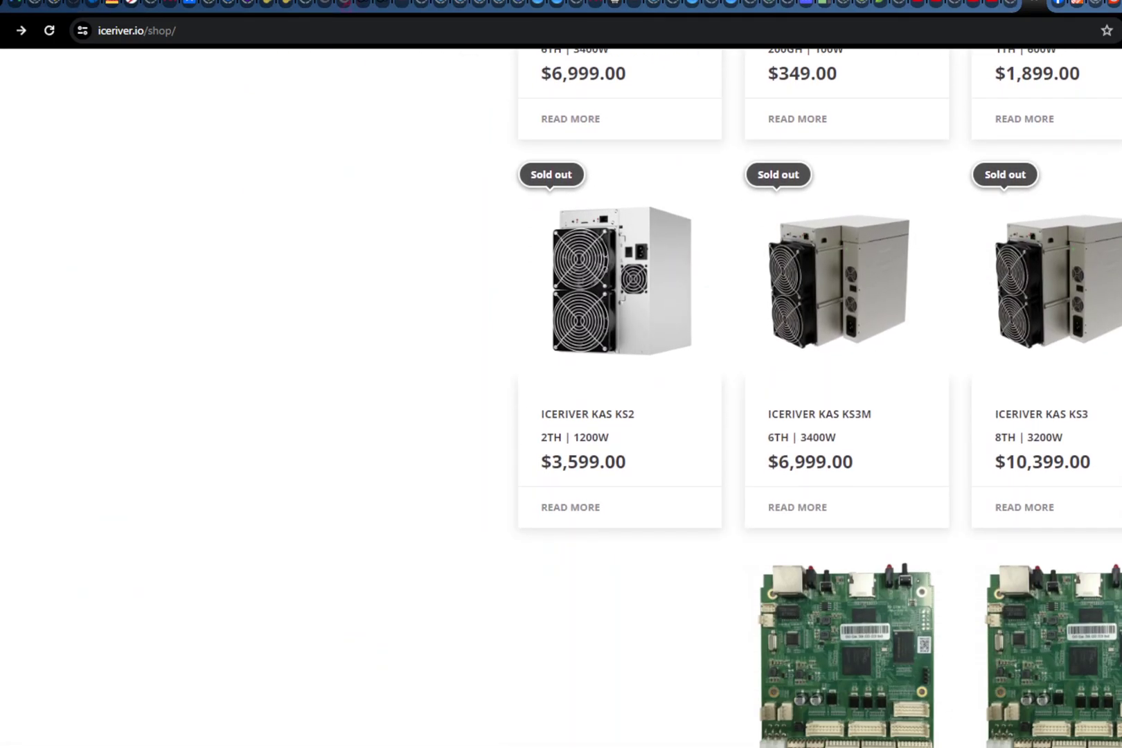
key(alt+Tab)
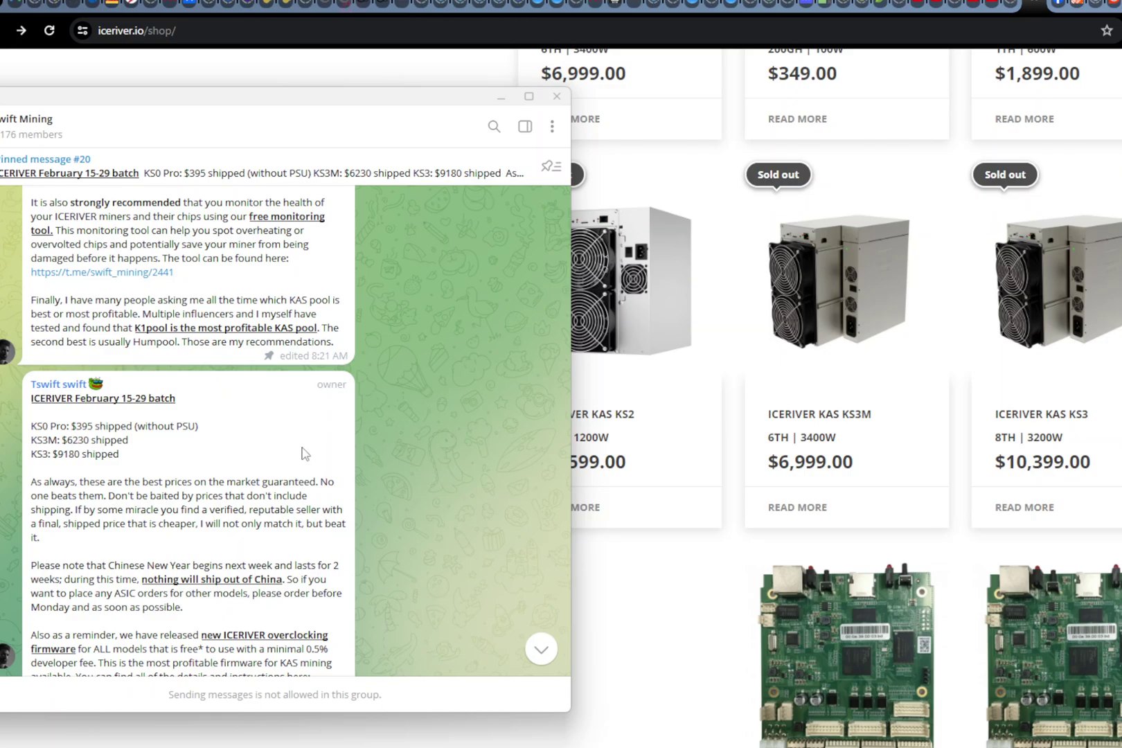
Find the February 4 BM-KS Max post at $10,980 shipped, then view the Crypto Miner Bros listing.
scroll(174, 453, down, 3)
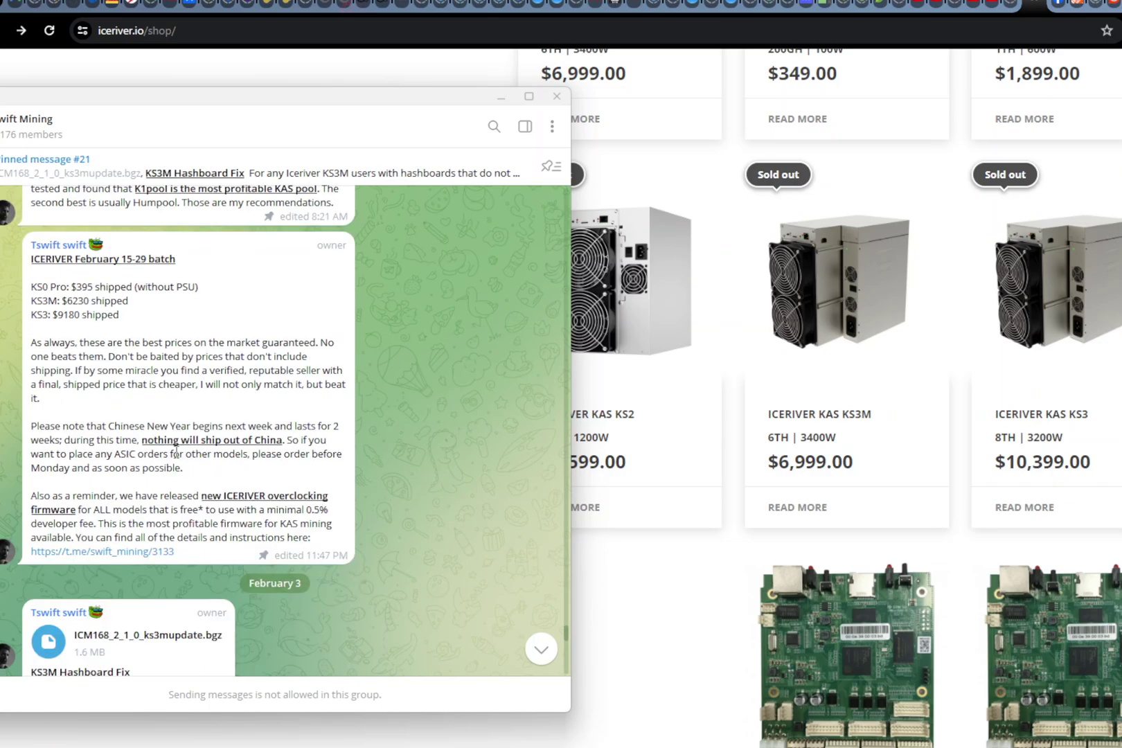
scroll(176, 453, up, 3)
scroll(178, 456, down, 8)
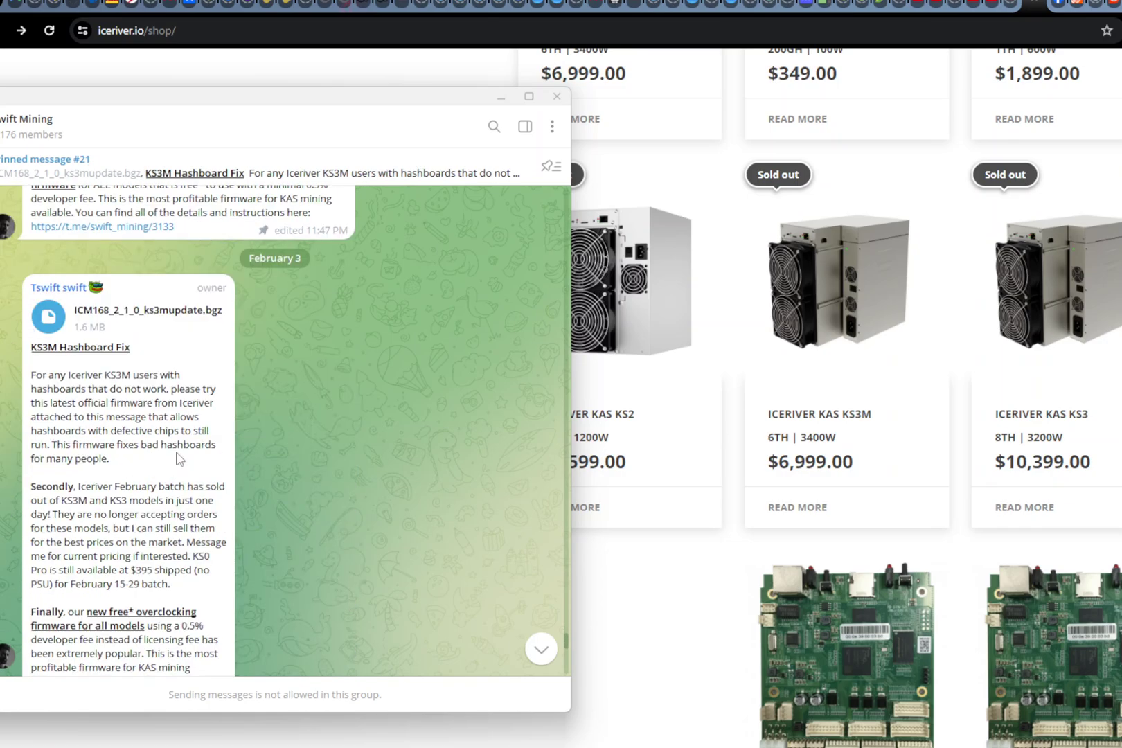
scroll(178, 457, down, 10)
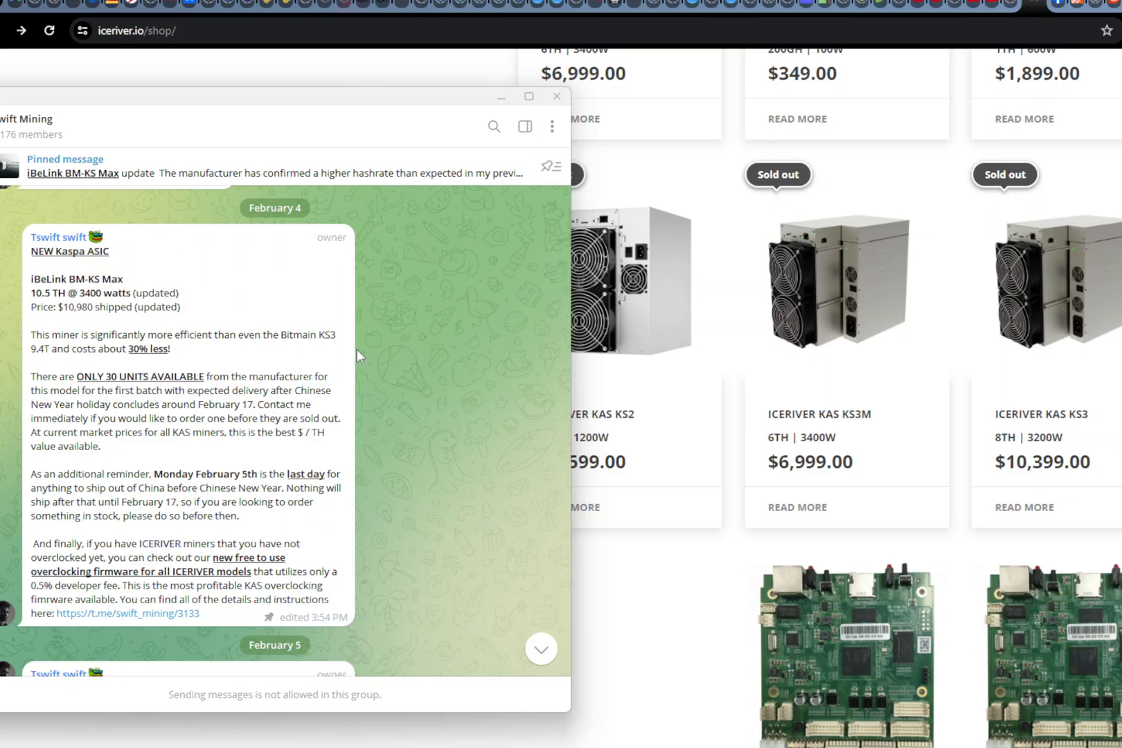
scroll(357, 349, down, 1)
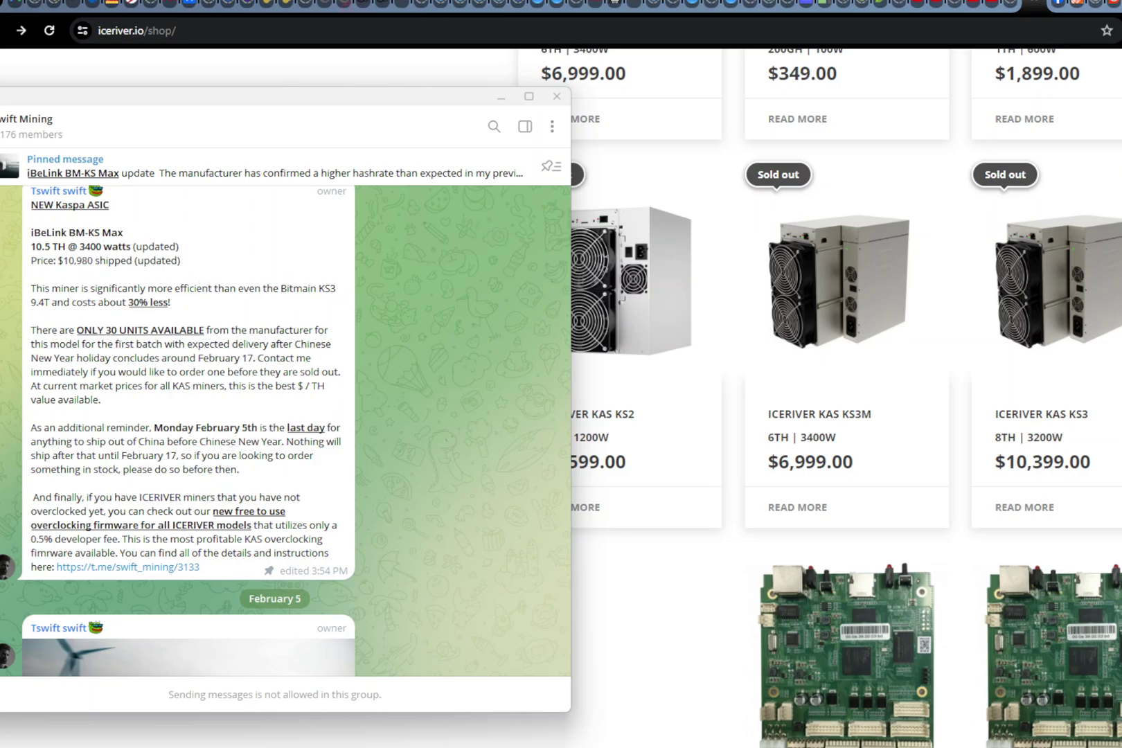
key(ctrl+Tab)
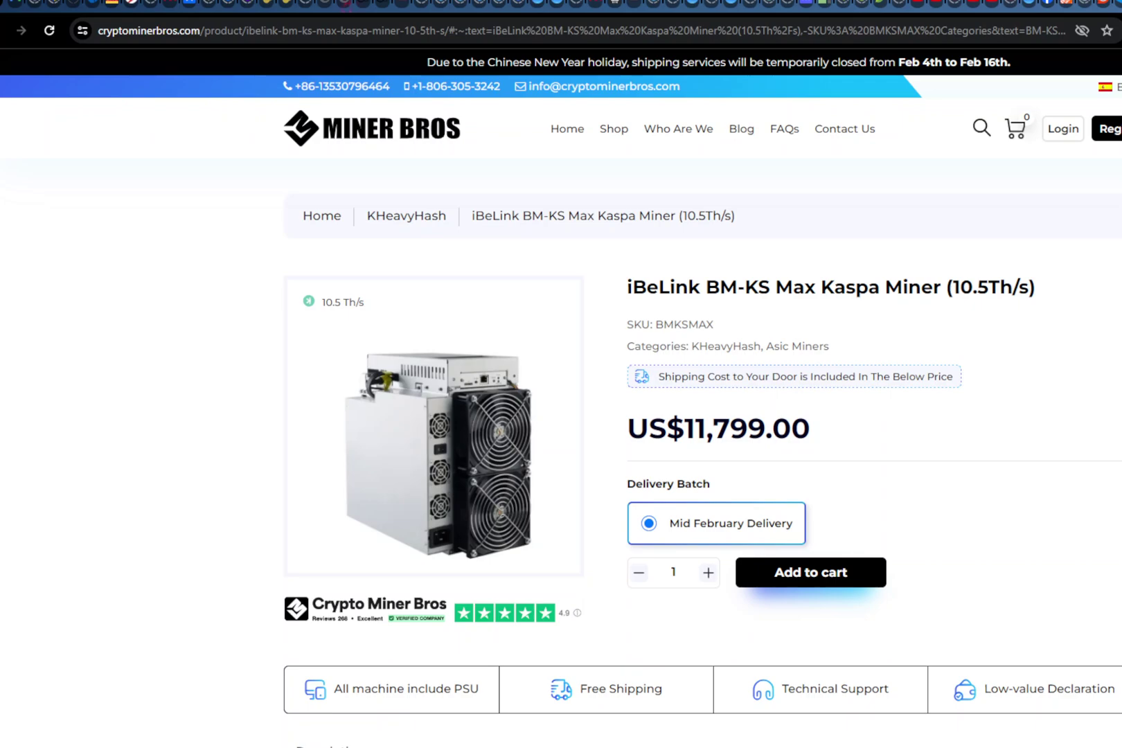
Compare the US$11,799.00 retailer price with the Telegram offer, then bring up the Excel sheet.
key(alt+Tab)
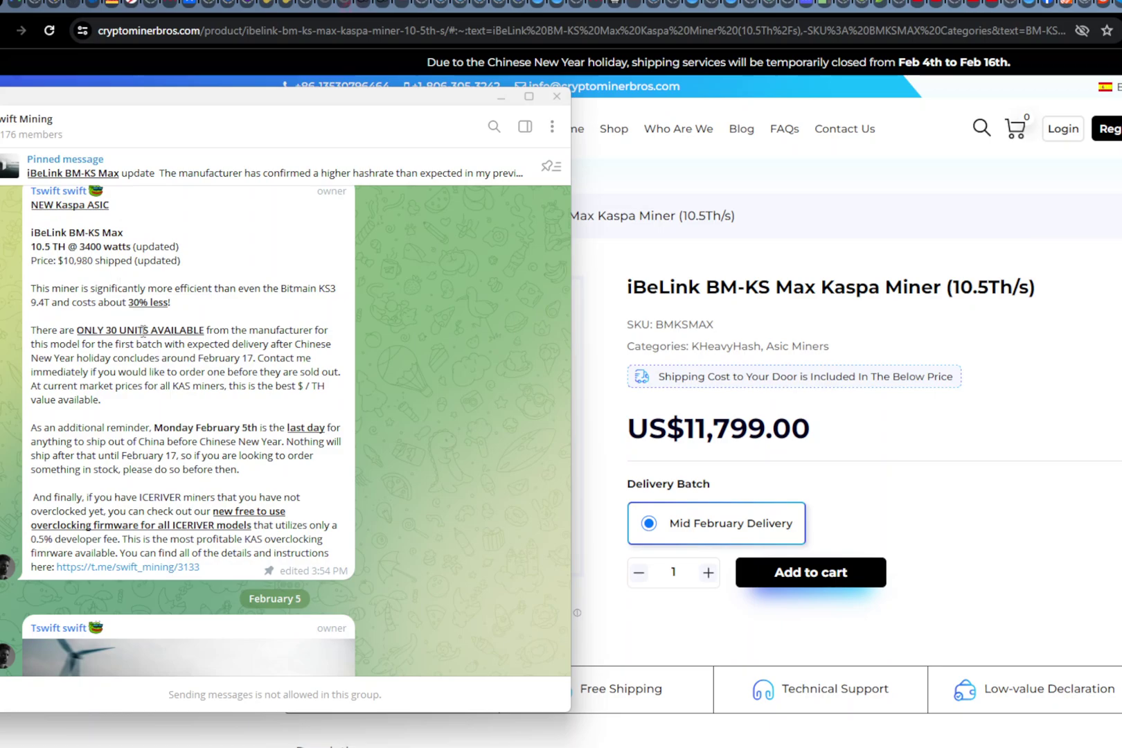
scroll(143, 334, up, 1)
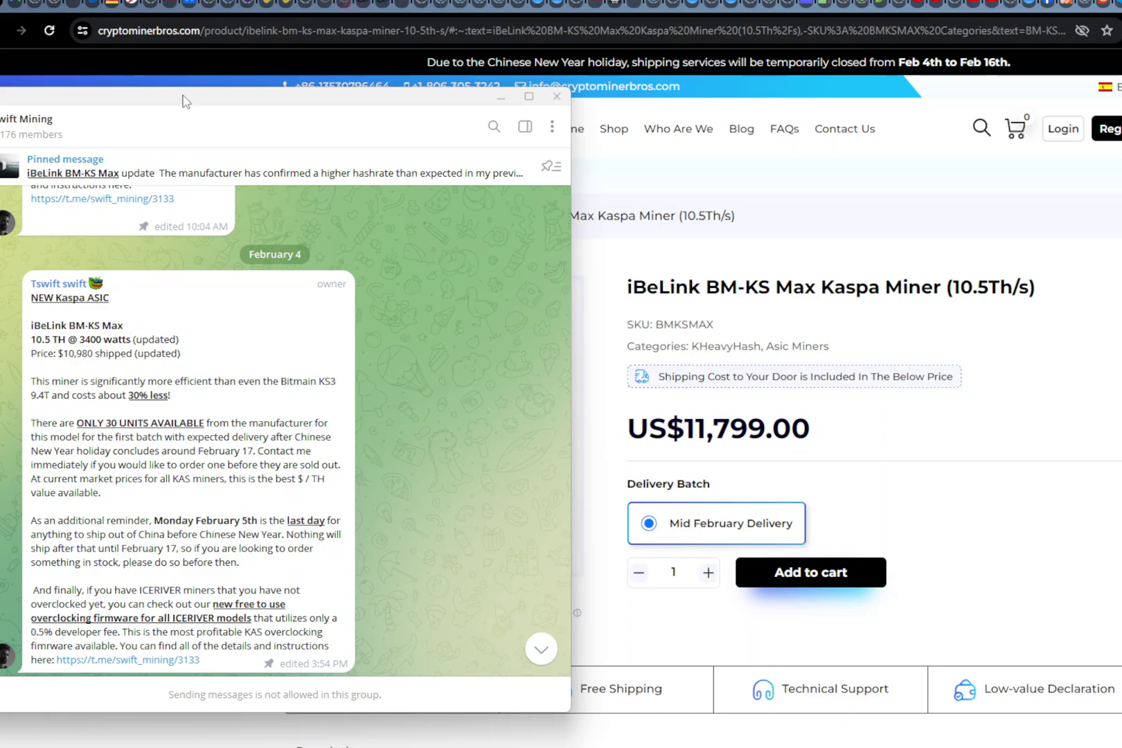
key(alt+Tab)
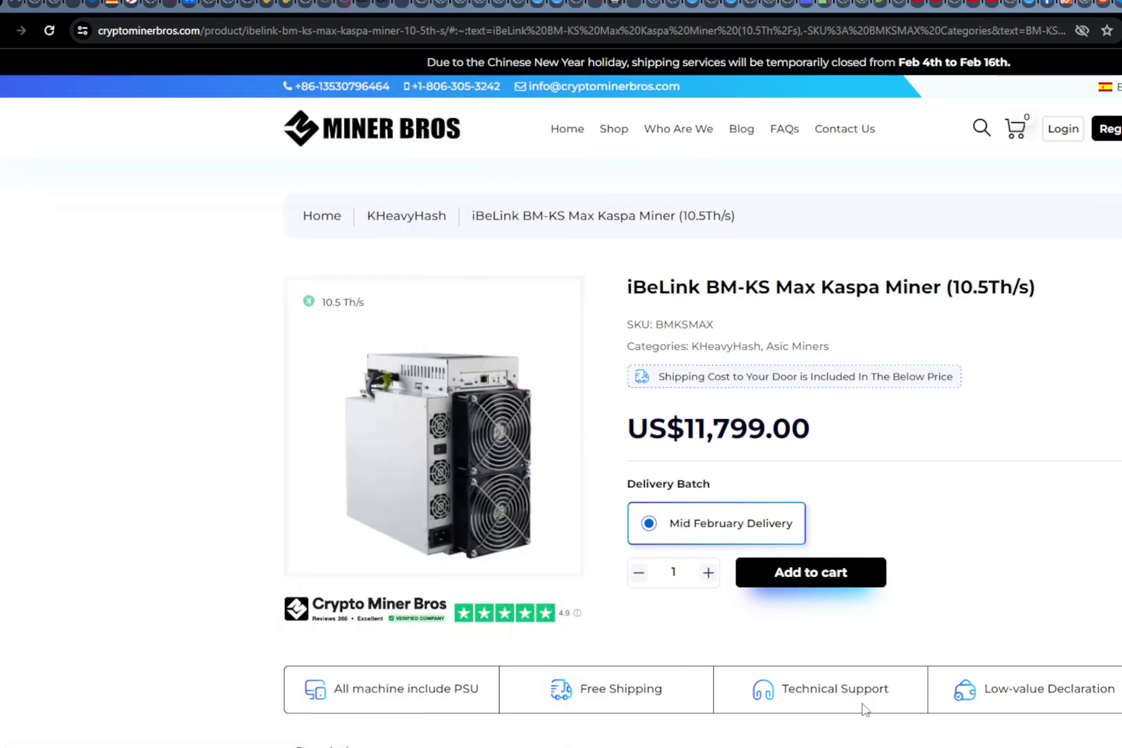
mouse_move(924, 746)
click(924, 713)
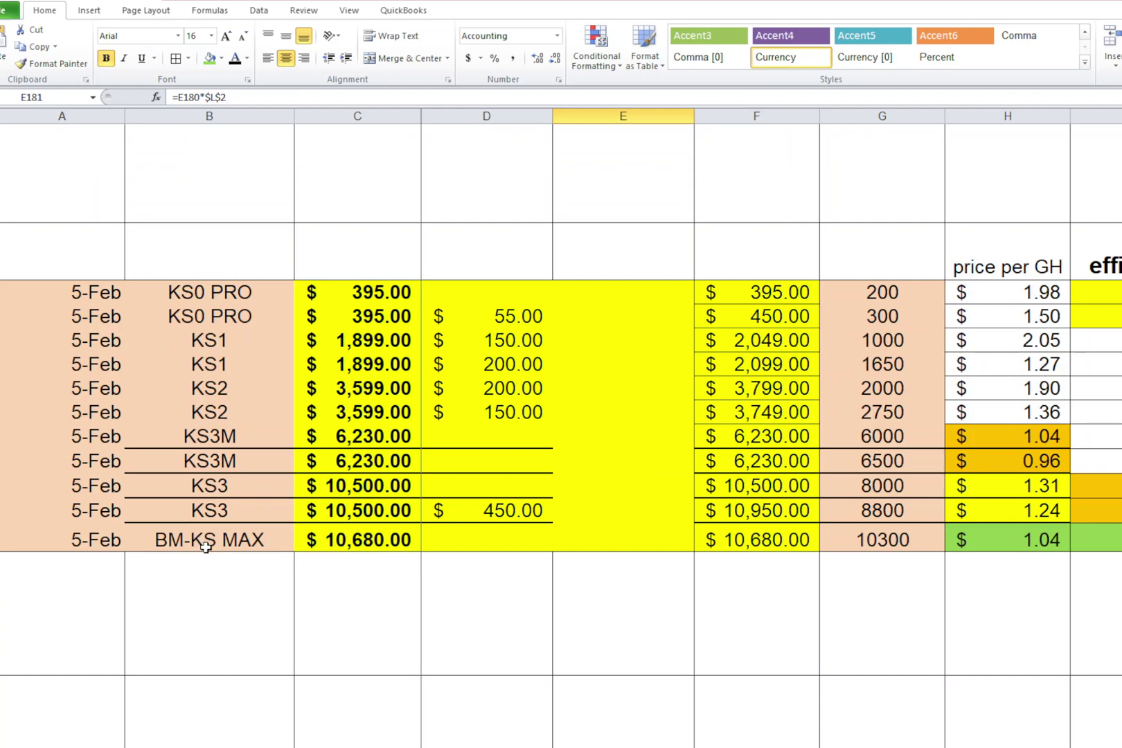
Enter 10980 as the BM-KS MAX price in C43 and 10500 as its hashrate in G43.
click(348, 542)
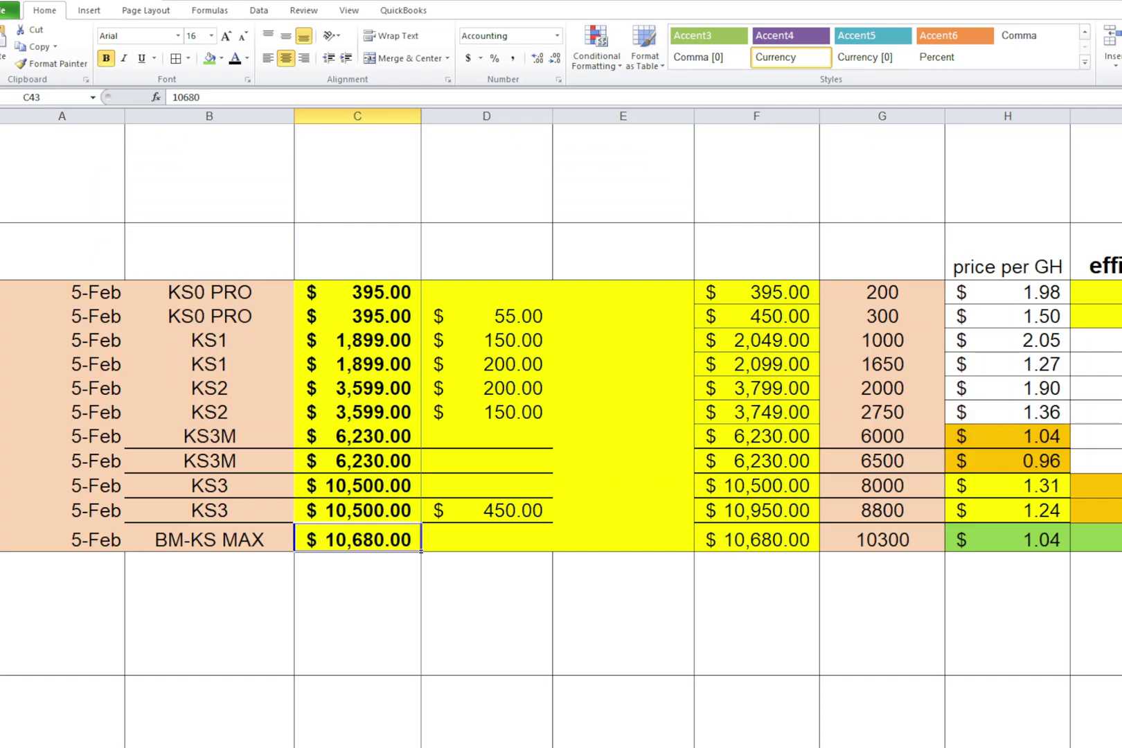
text(10980)
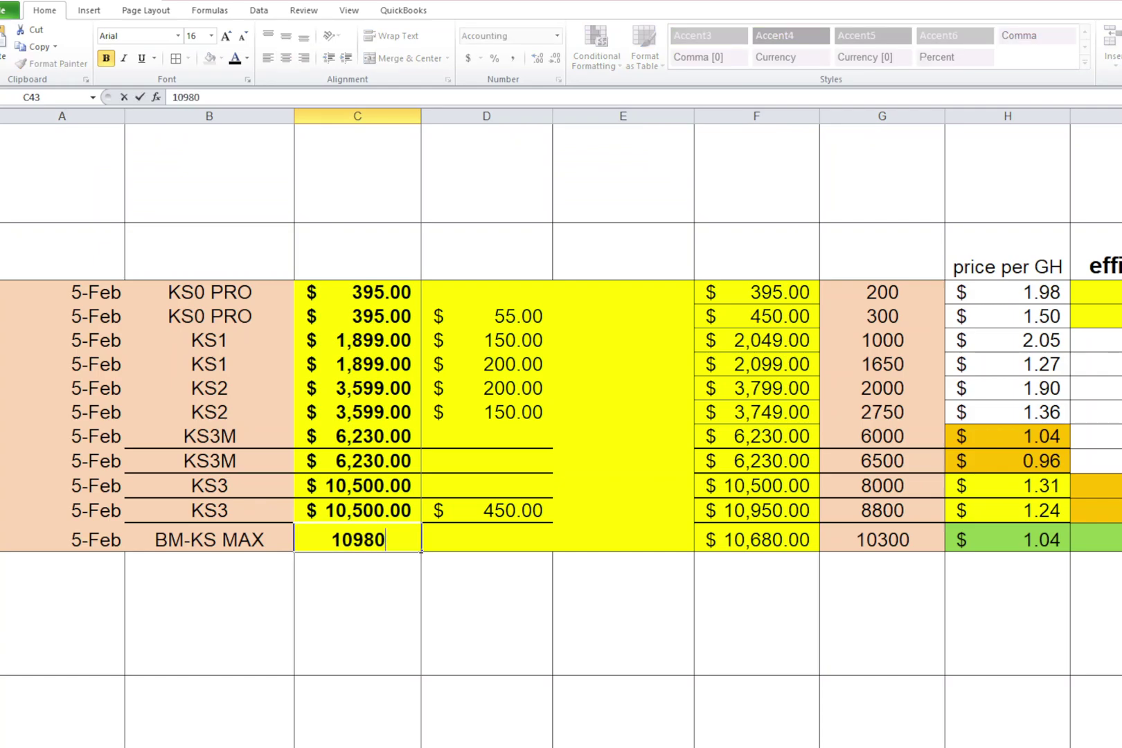
key(Tab)
key(Tab)
key(Tab)
key(Tab)
key(Tab)
key(Tab)
key(Tab)
key(Tab)
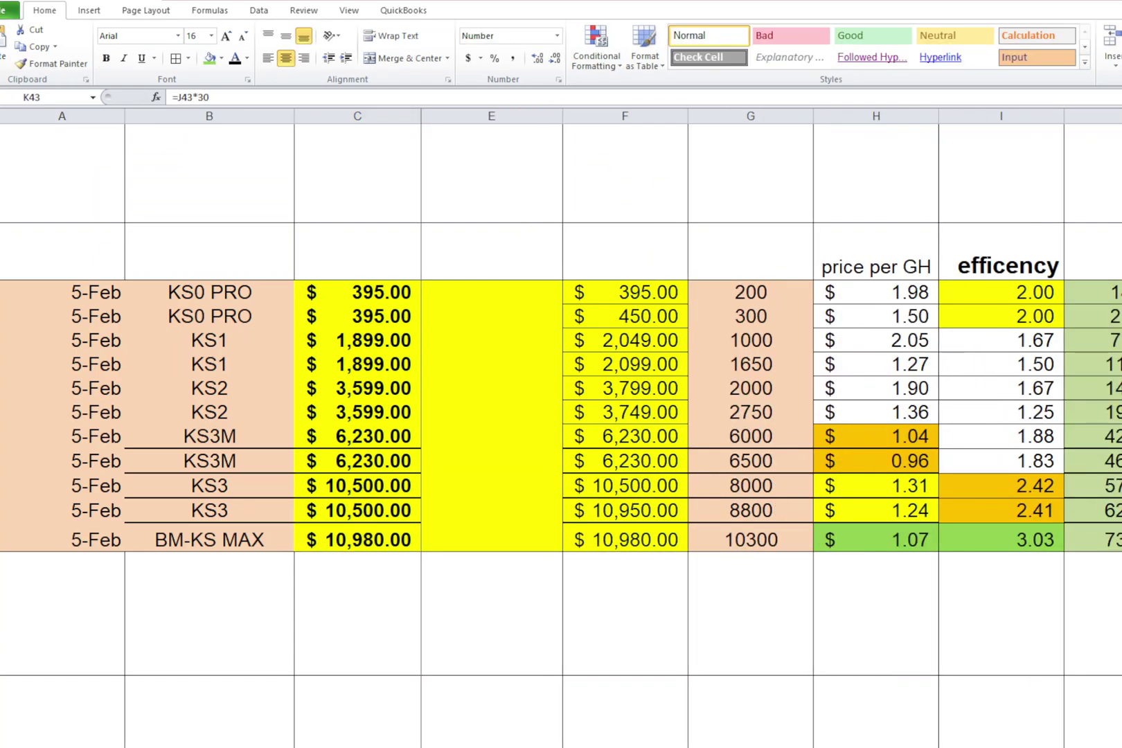
key(Tab)
key(Tab)
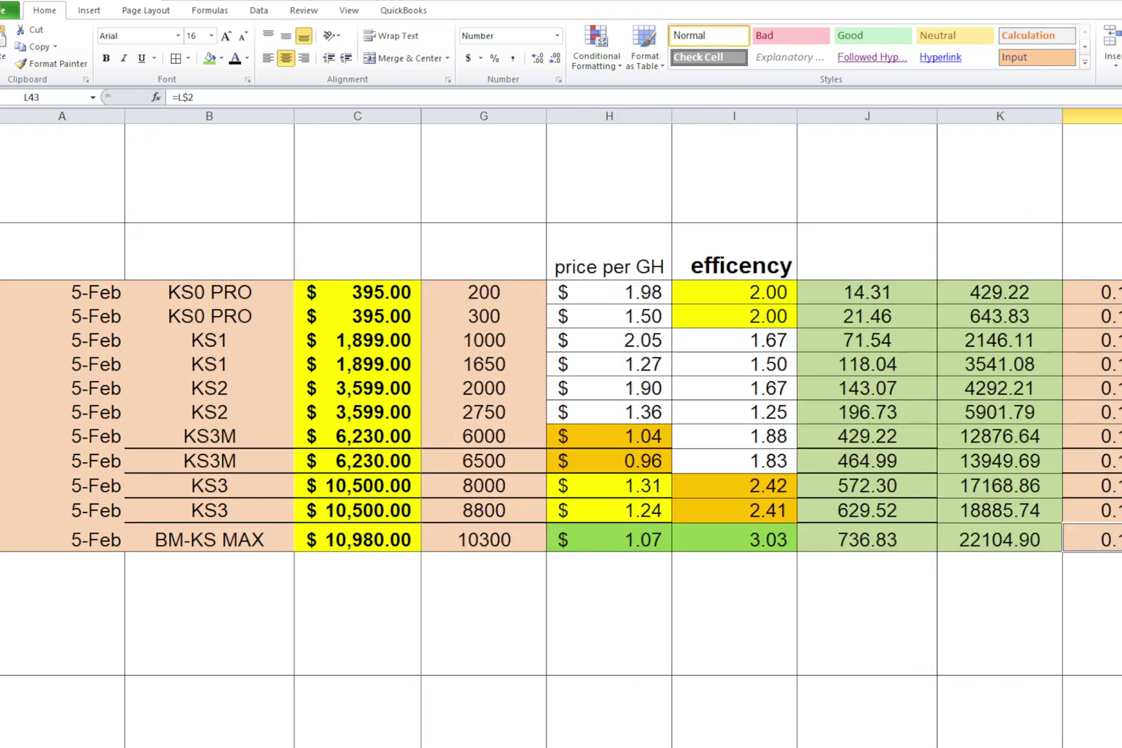
key(shift+Tab)
key(shift+Tab)
key(shift+Tab)
key(shift+Tab)
key(shift+Tab)
key(shift+Tab)
key(shift+Tab)
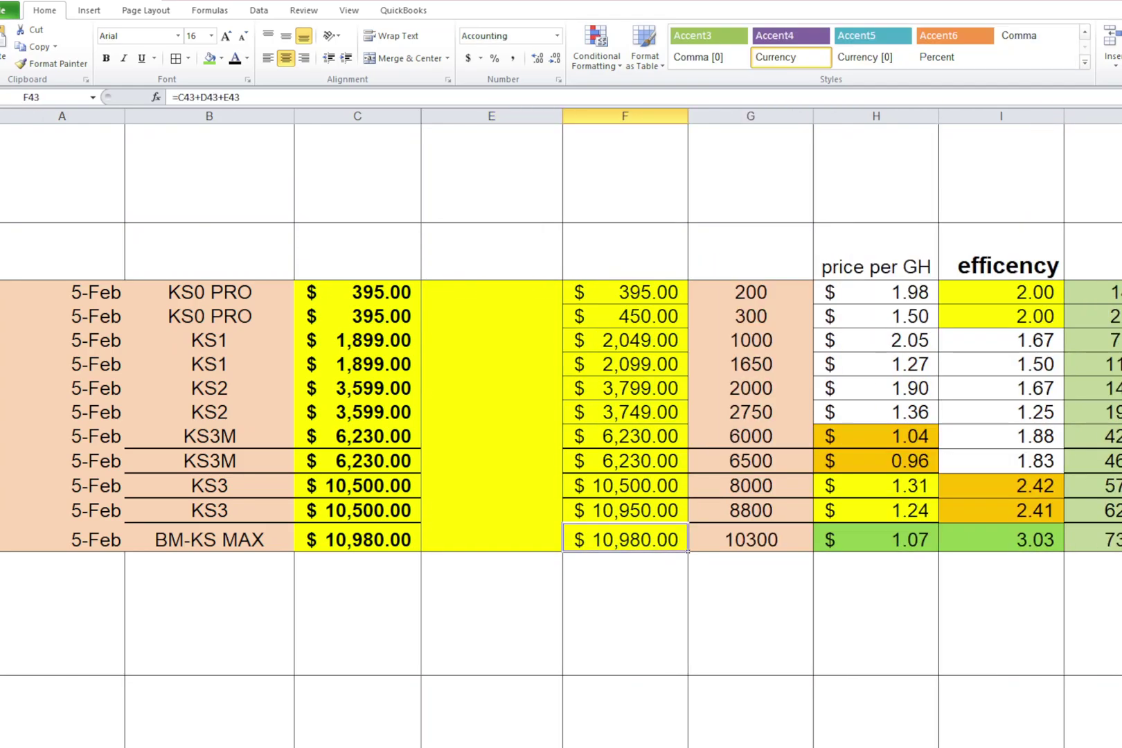
key(Tab)
text(10)
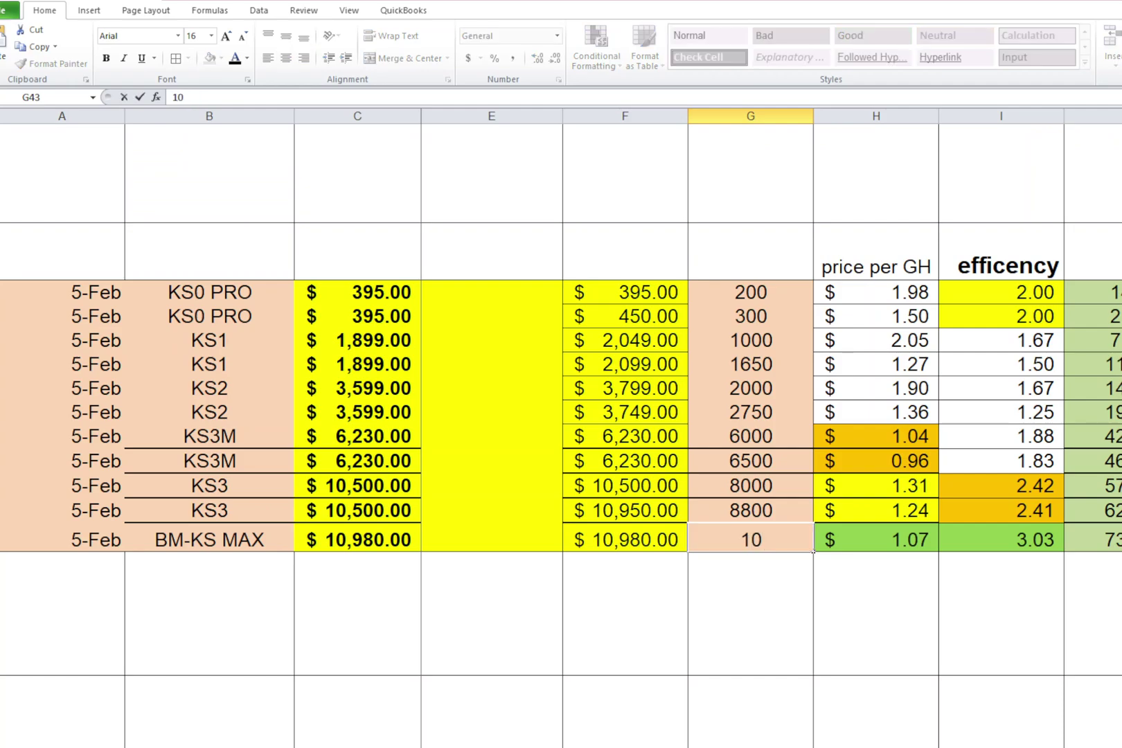
text(500)
key(Up)
key(Down)
key(shift+Tab)
key(shift+Tab)
key(shift+Tab)
key(shift+Tab)
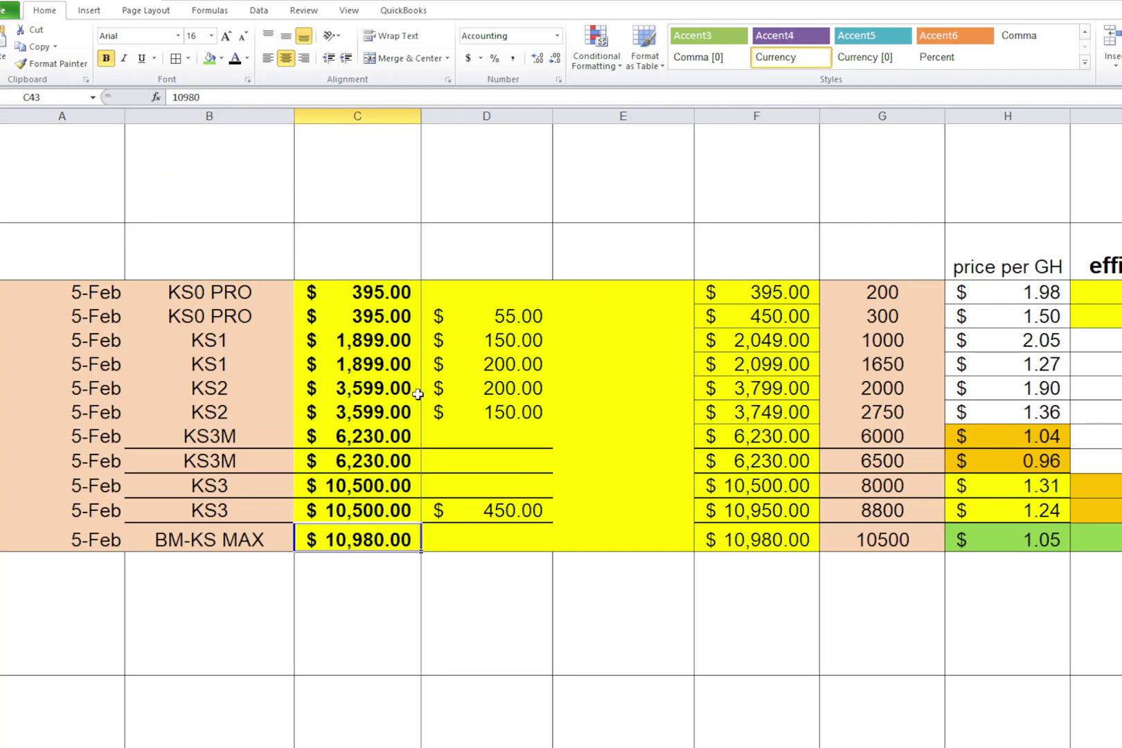
click(1047, 540)
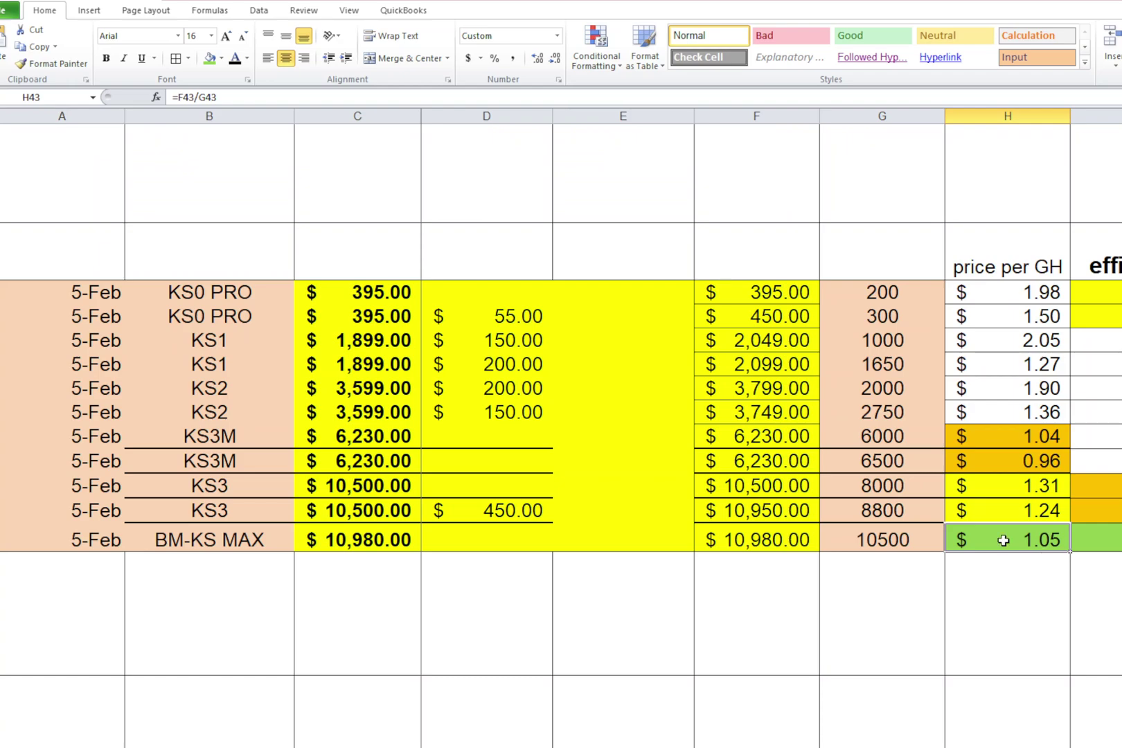
click(375, 540)
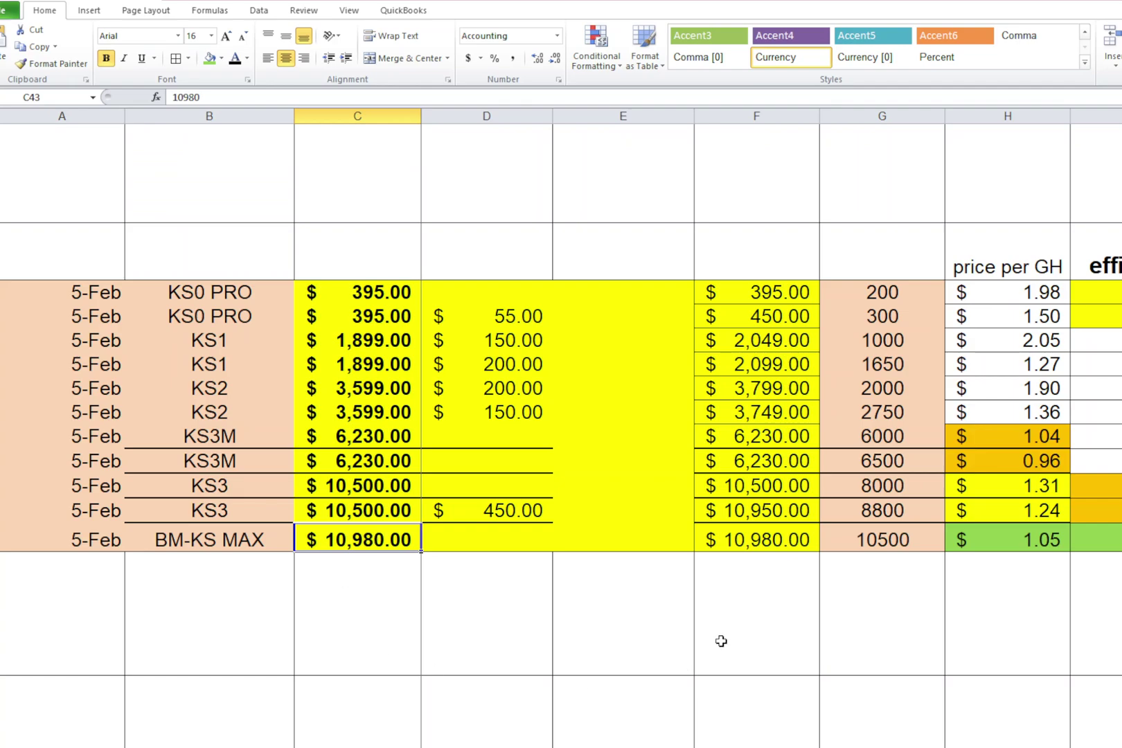
click(1046, 436)
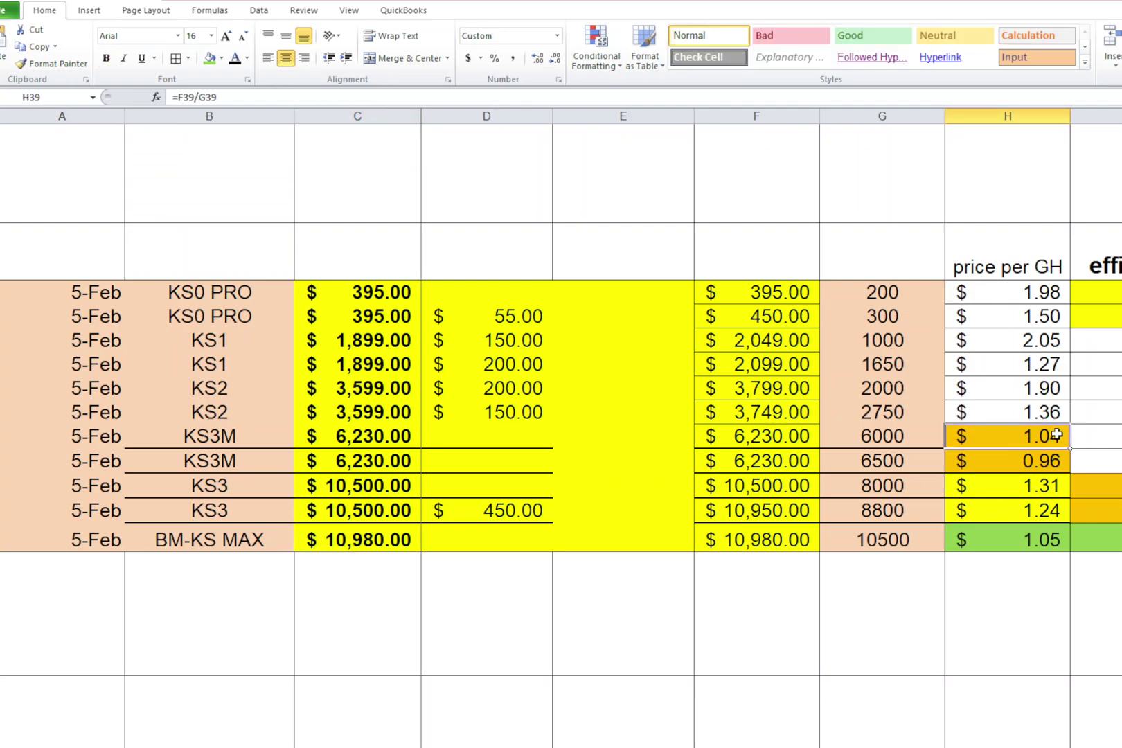
click(1039, 547)
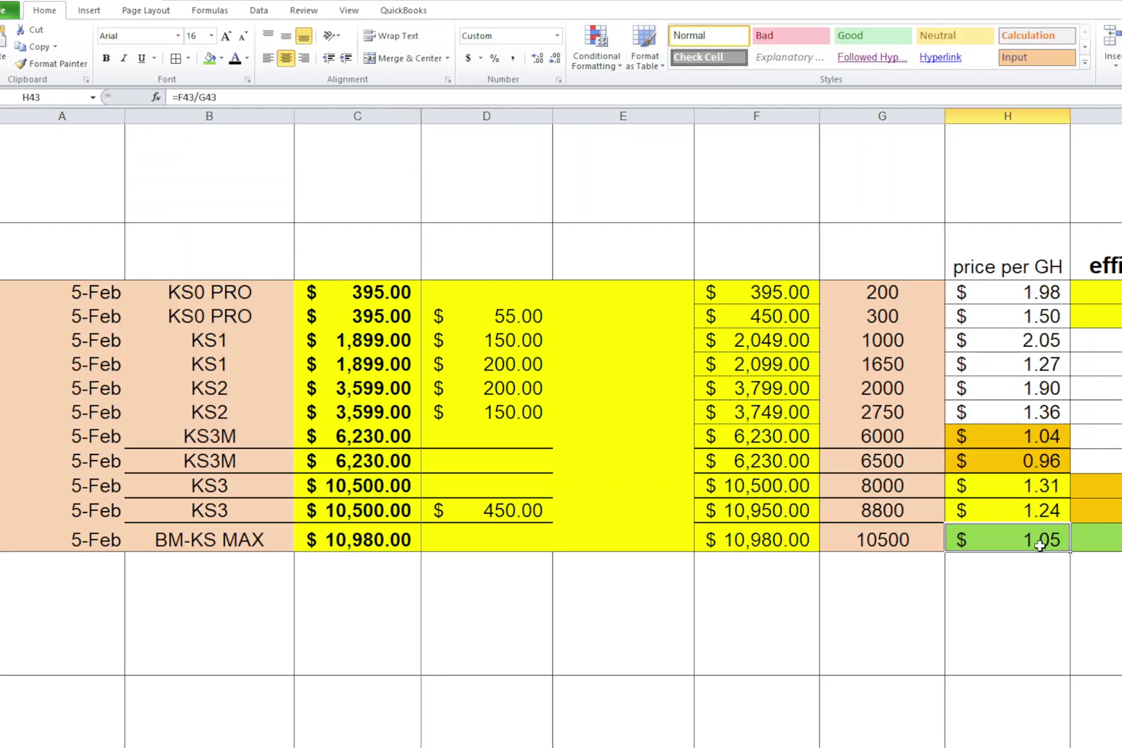
click(1042, 436)
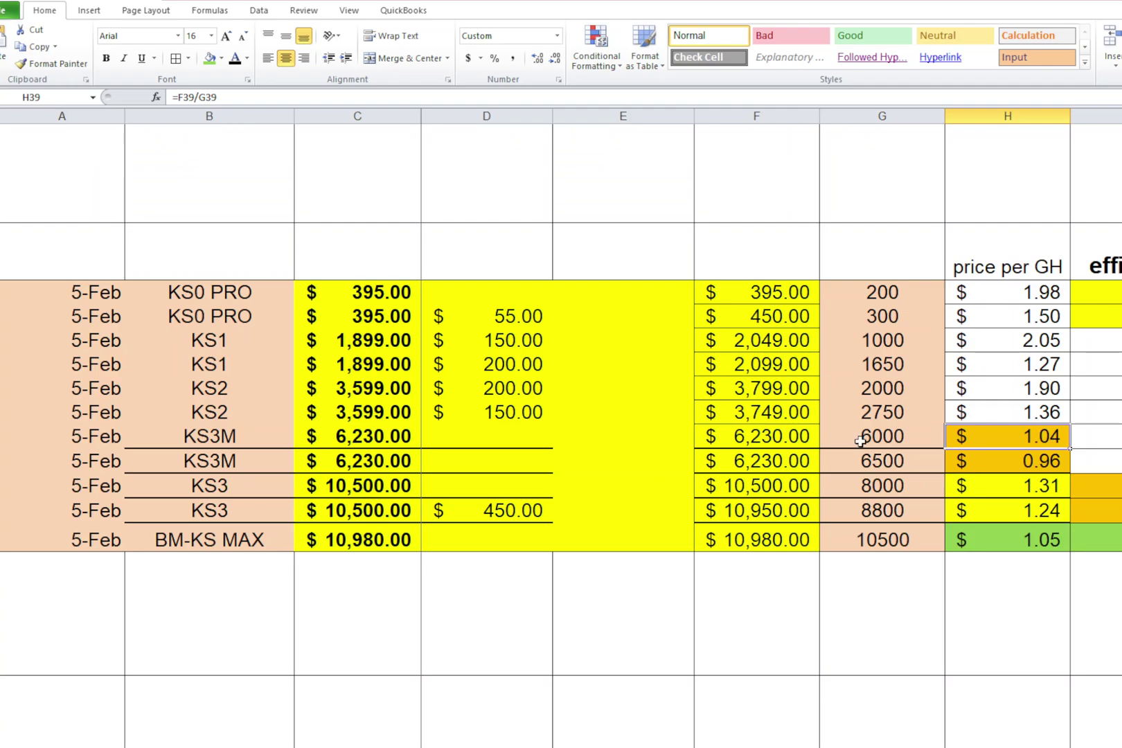
click(876, 437)
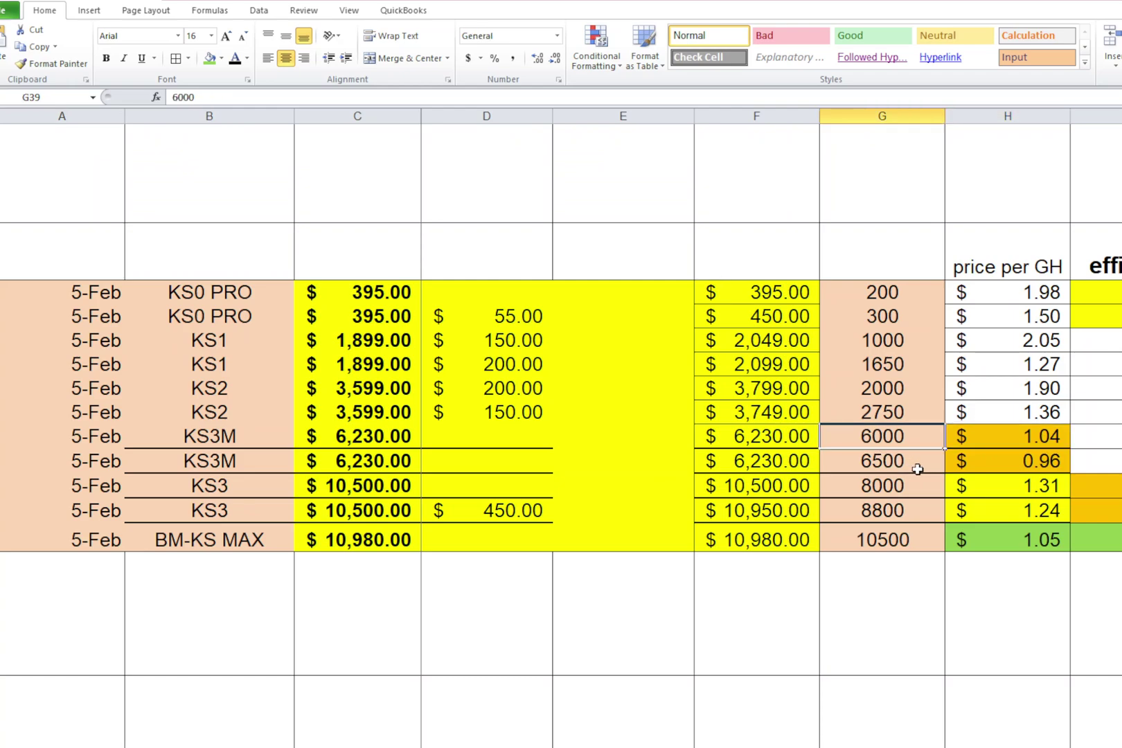
click(897, 459)
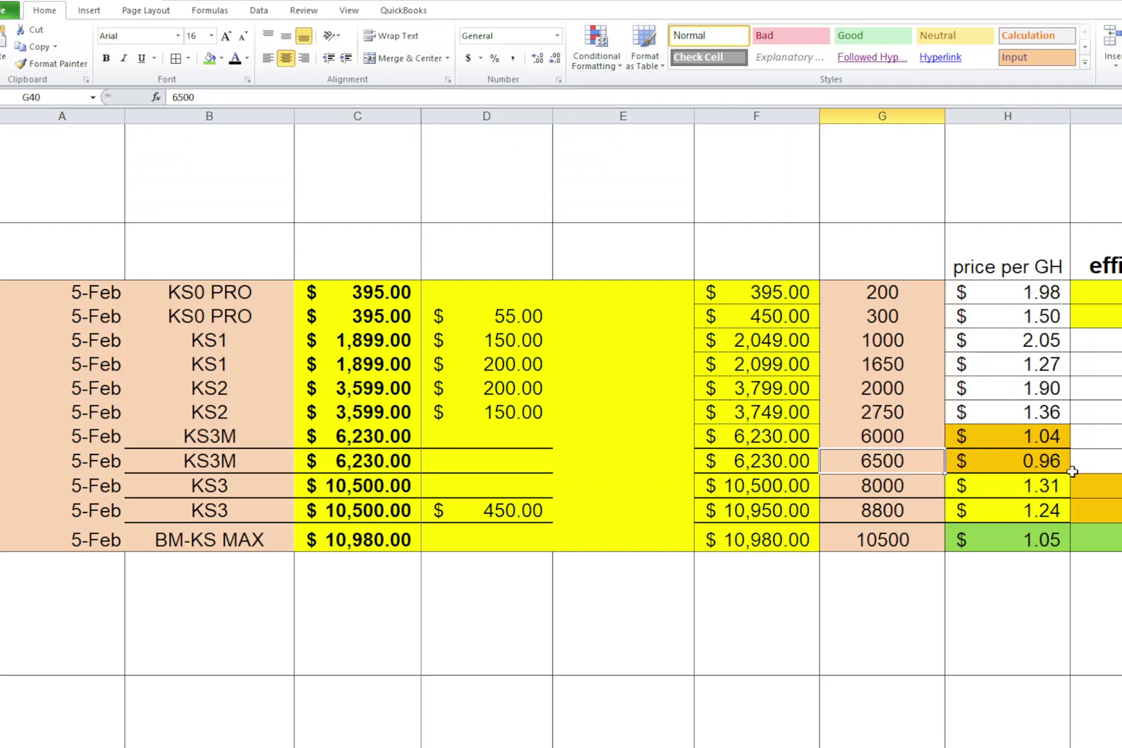
click(1040, 484)
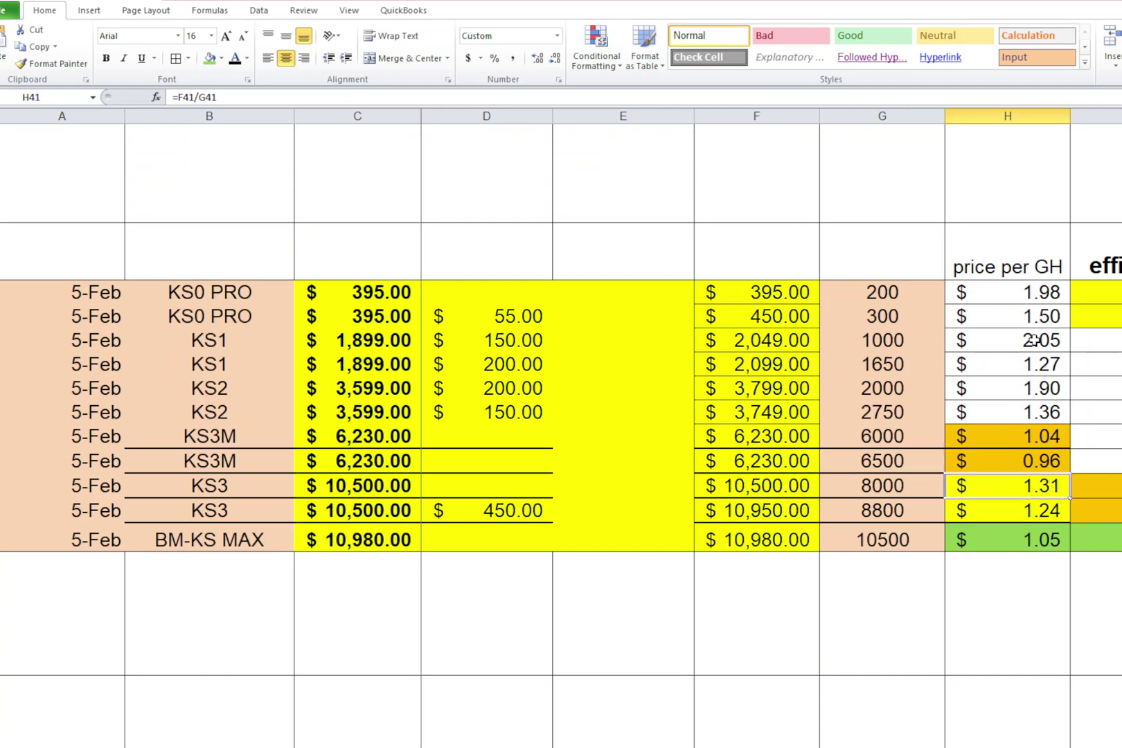
click(1042, 295)
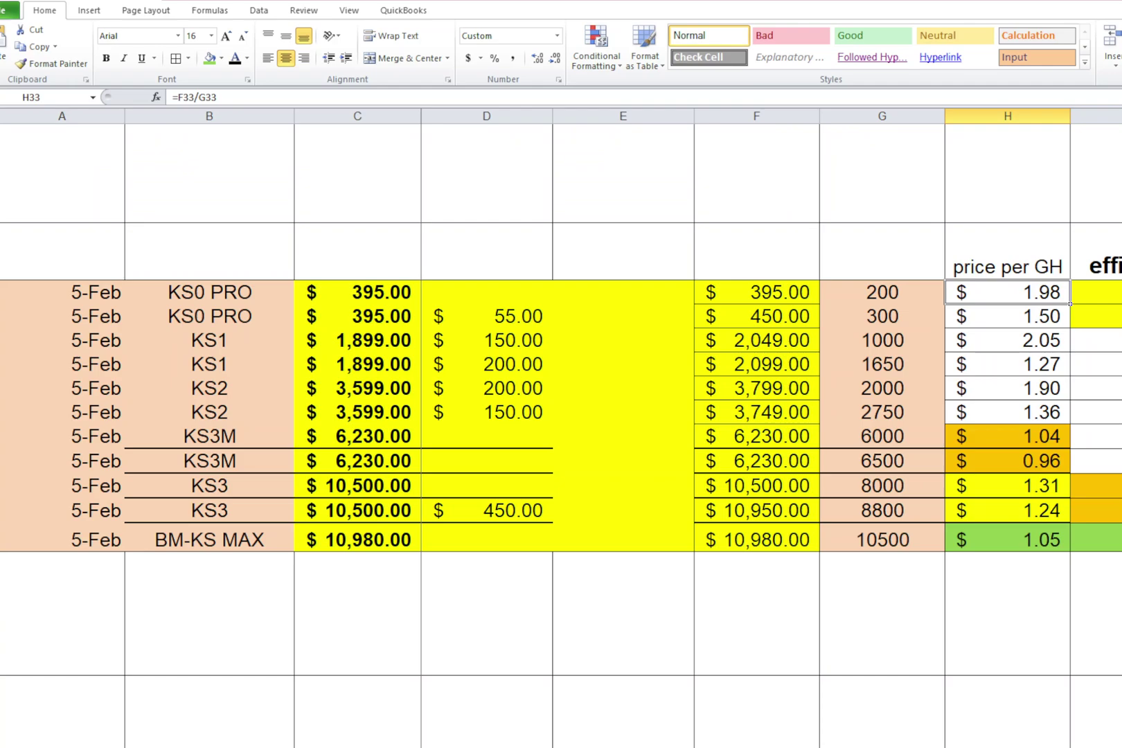
Compare the efficiency formulas for BM-KS MAX in I43 and KS3M in I38.
click(1096, 539)
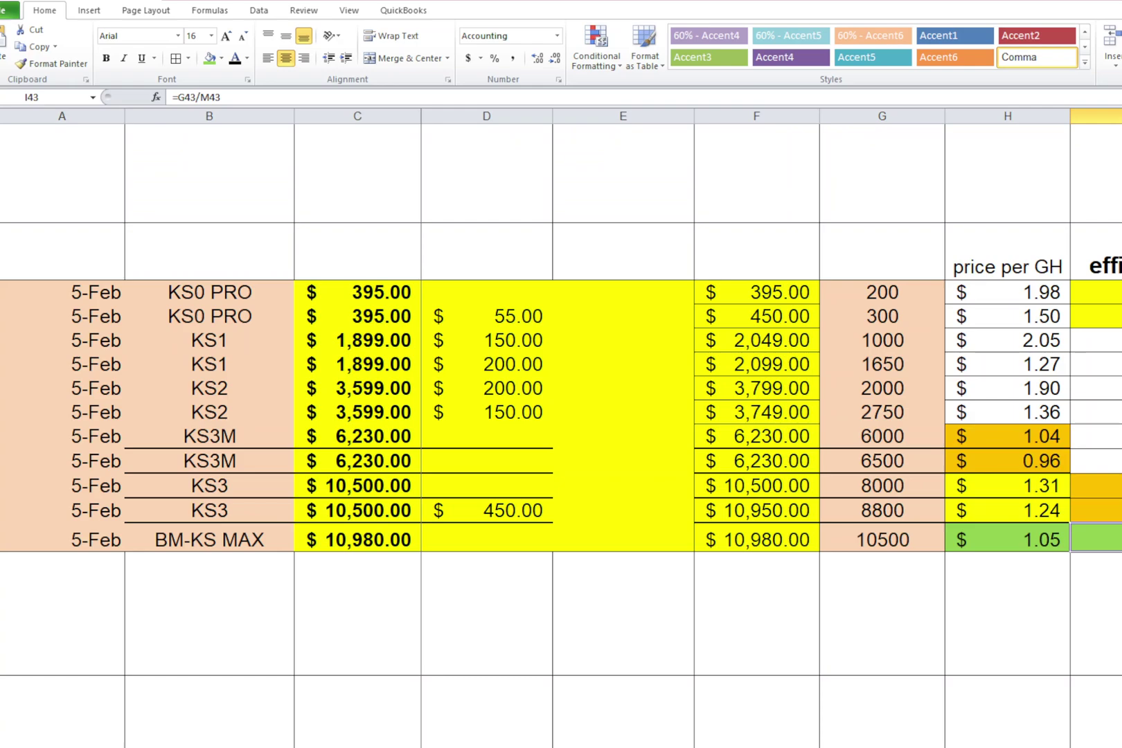
click(1096, 411)
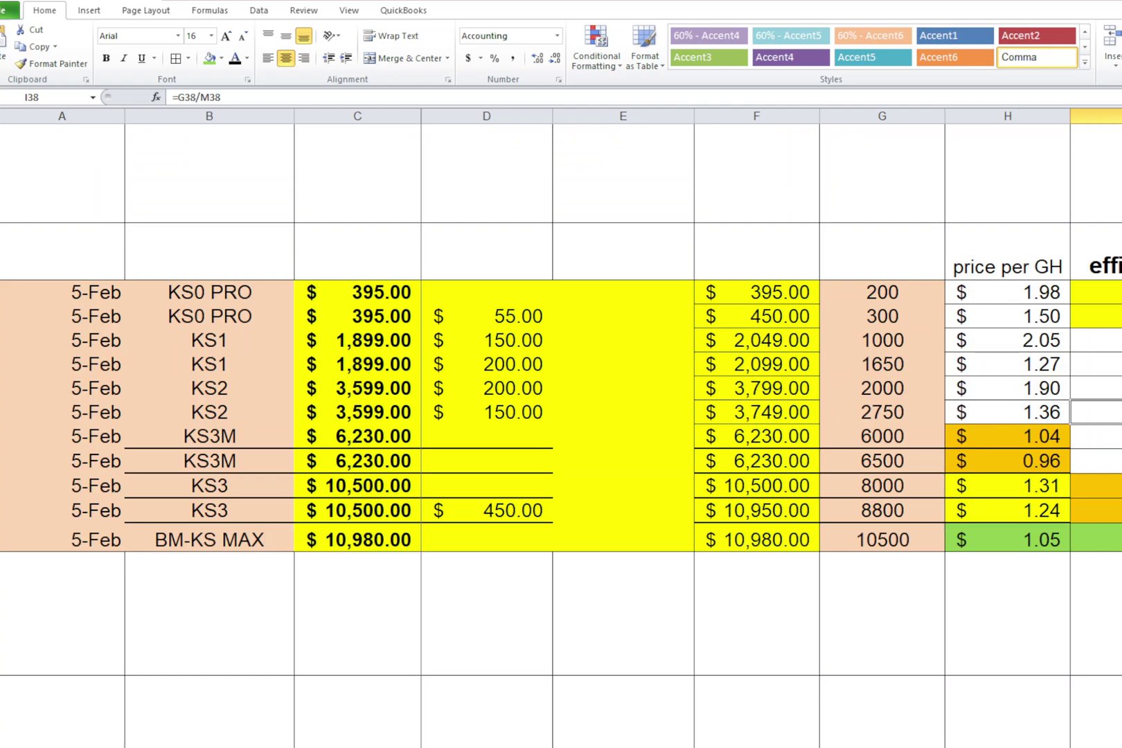
click(1095, 539)
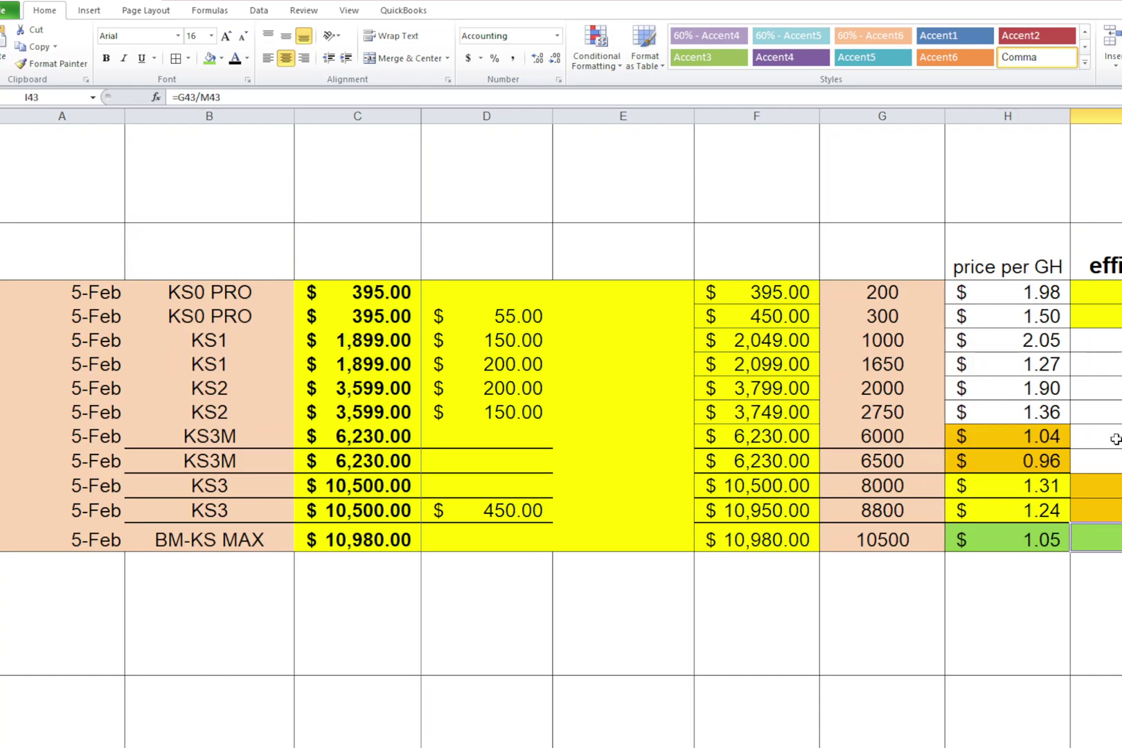
scroll(1115, 439, down, 4)
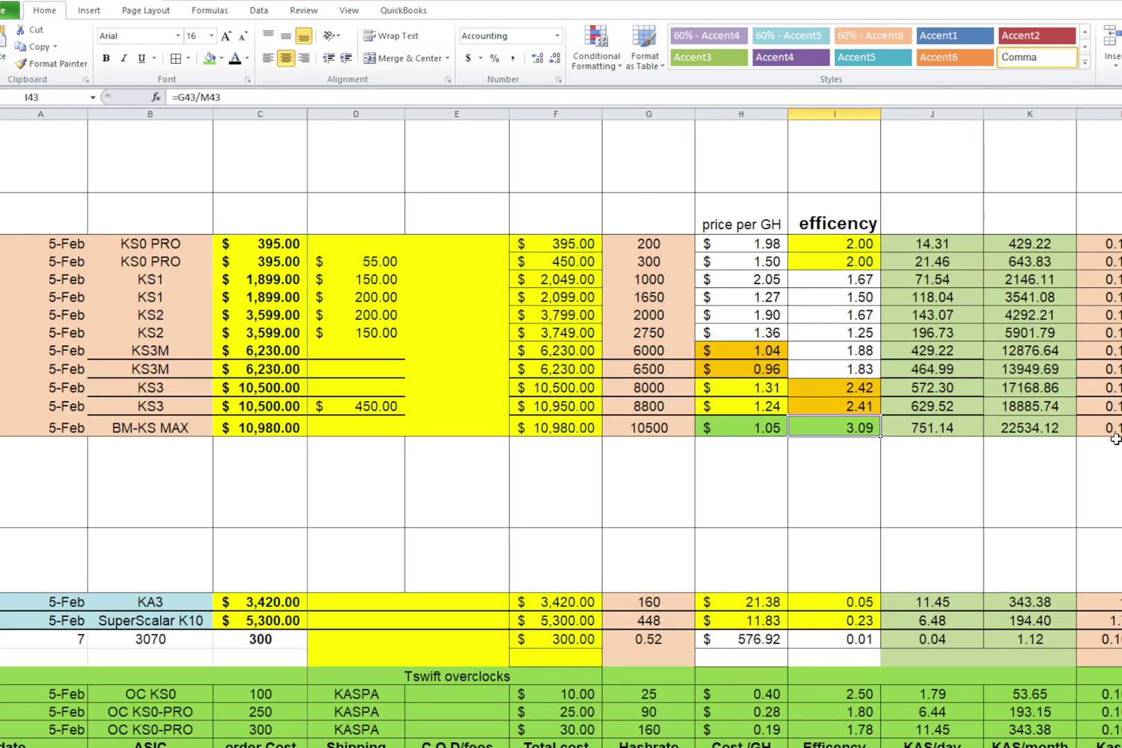
scroll(1114, 439, down, 3)
scroll(1116, 439, up, 2)
scroll(779, 326, up, 3)
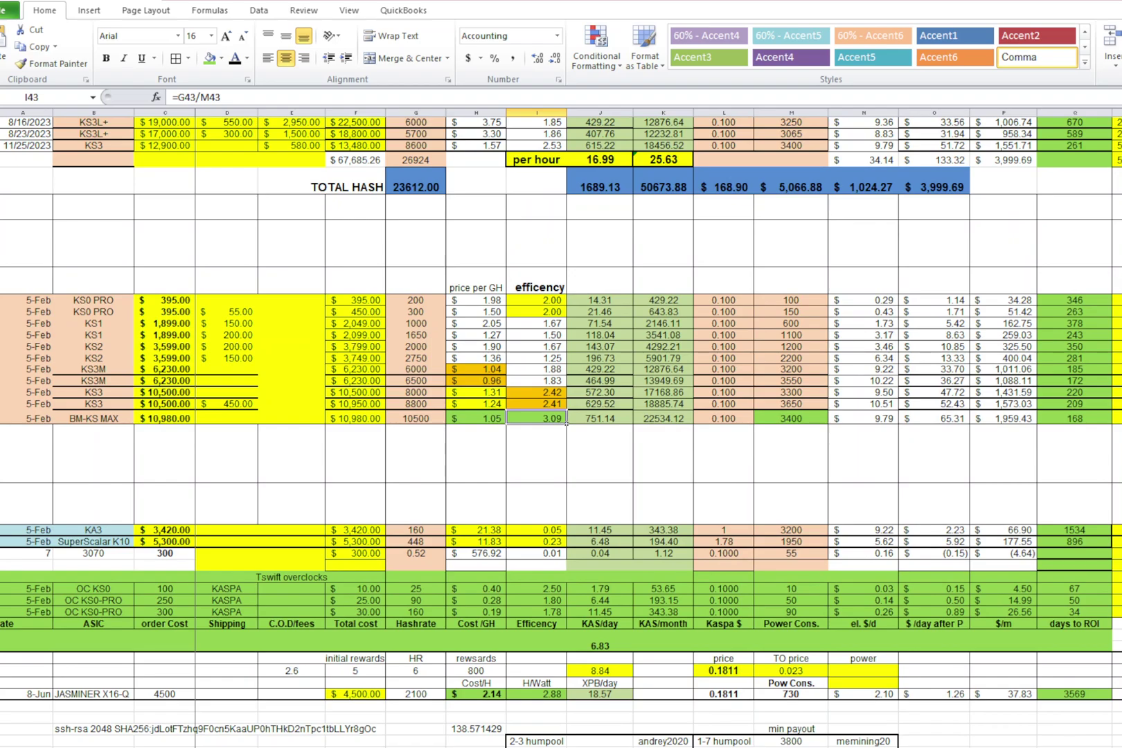
key(ctrl+Page_Down)
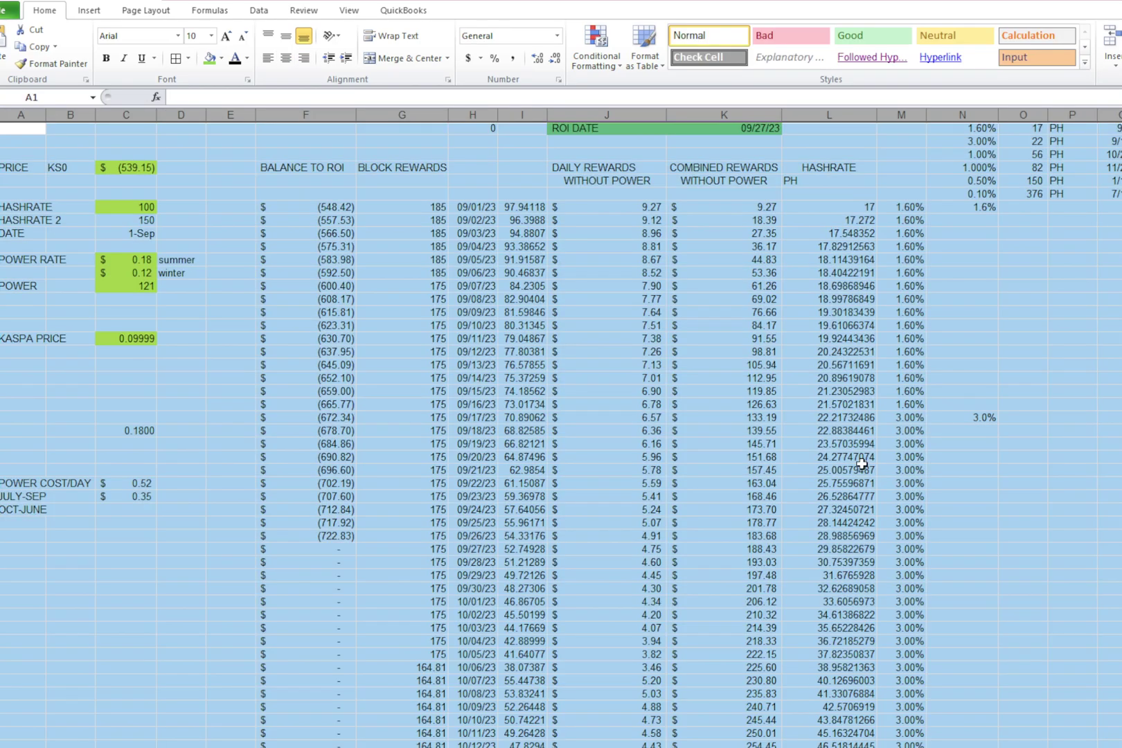
click(1011, 495)
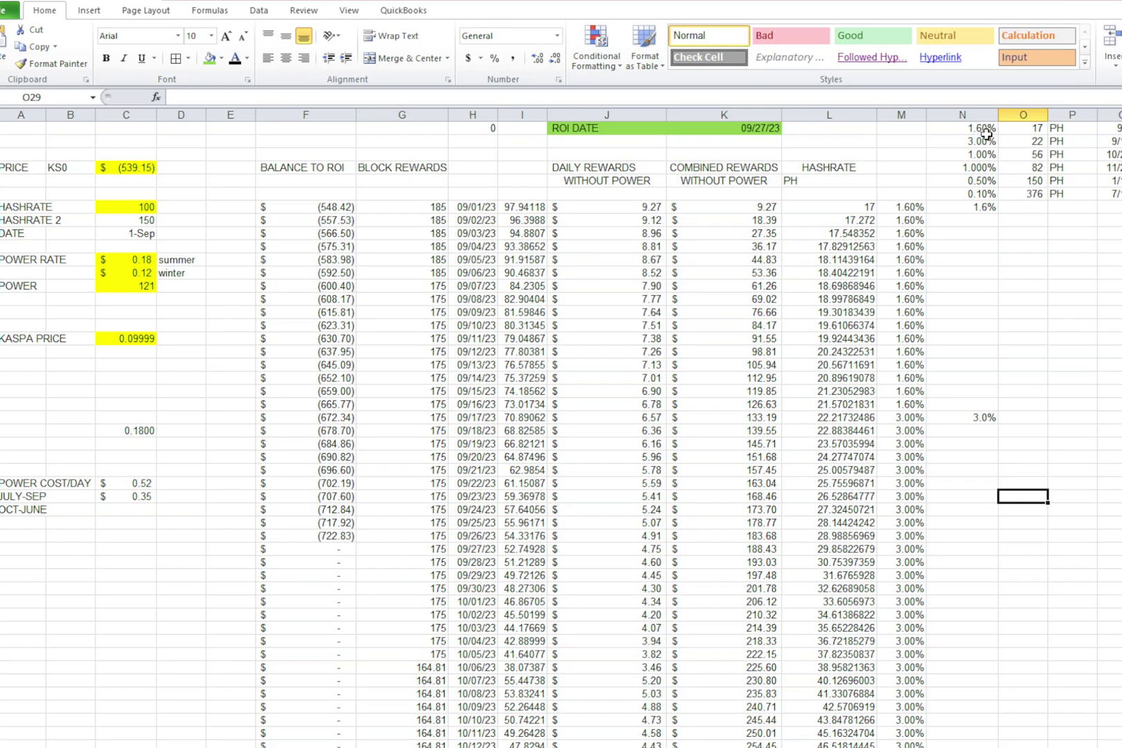
scroll(701, 456, down, 9)
scroll(700, 457, down, 20)
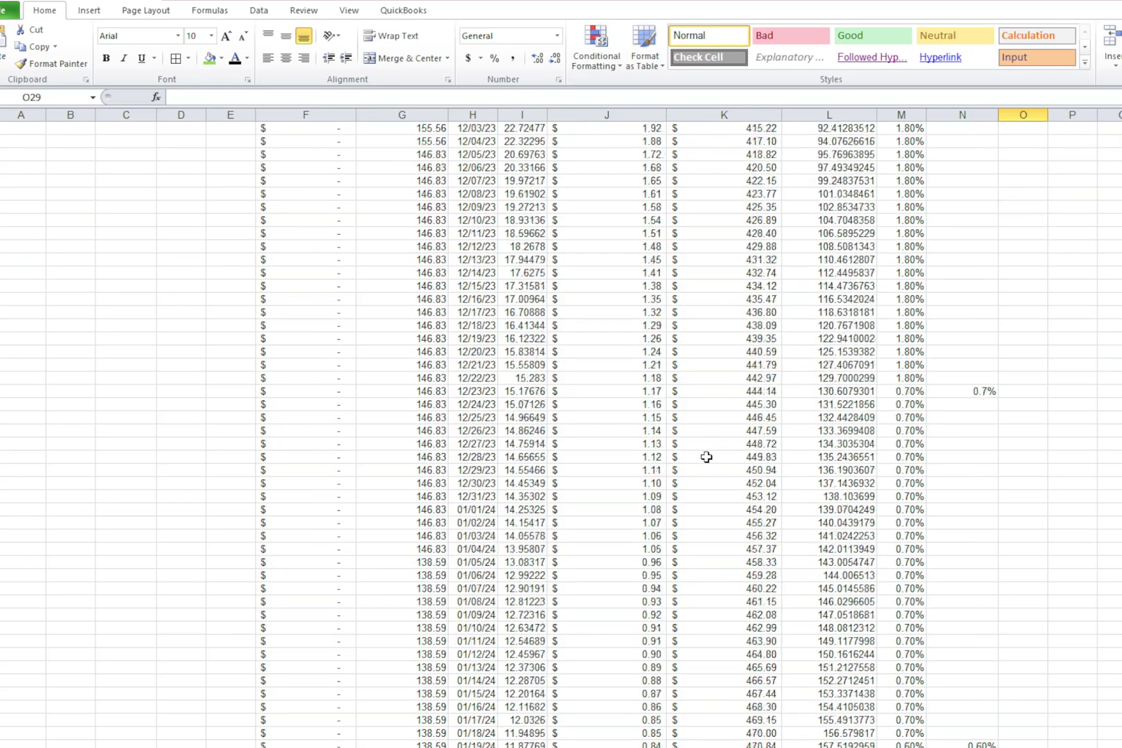
scroll(709, 457, down, 20)
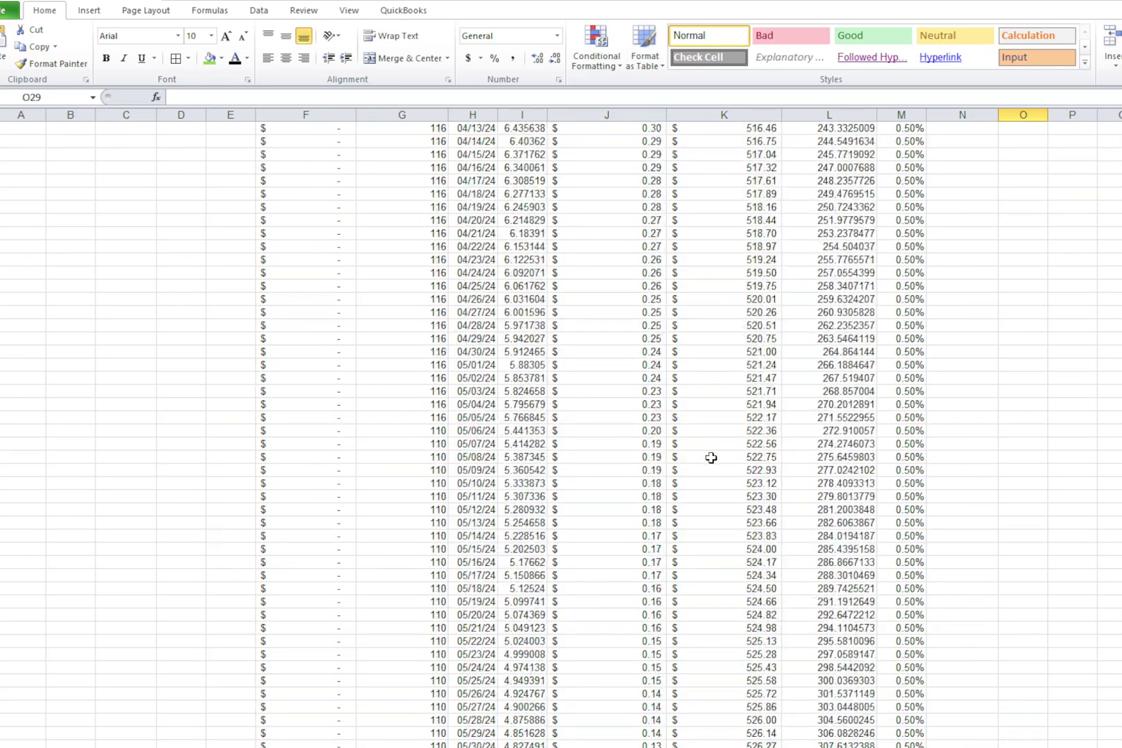
scroll(712, 457, down, 20)
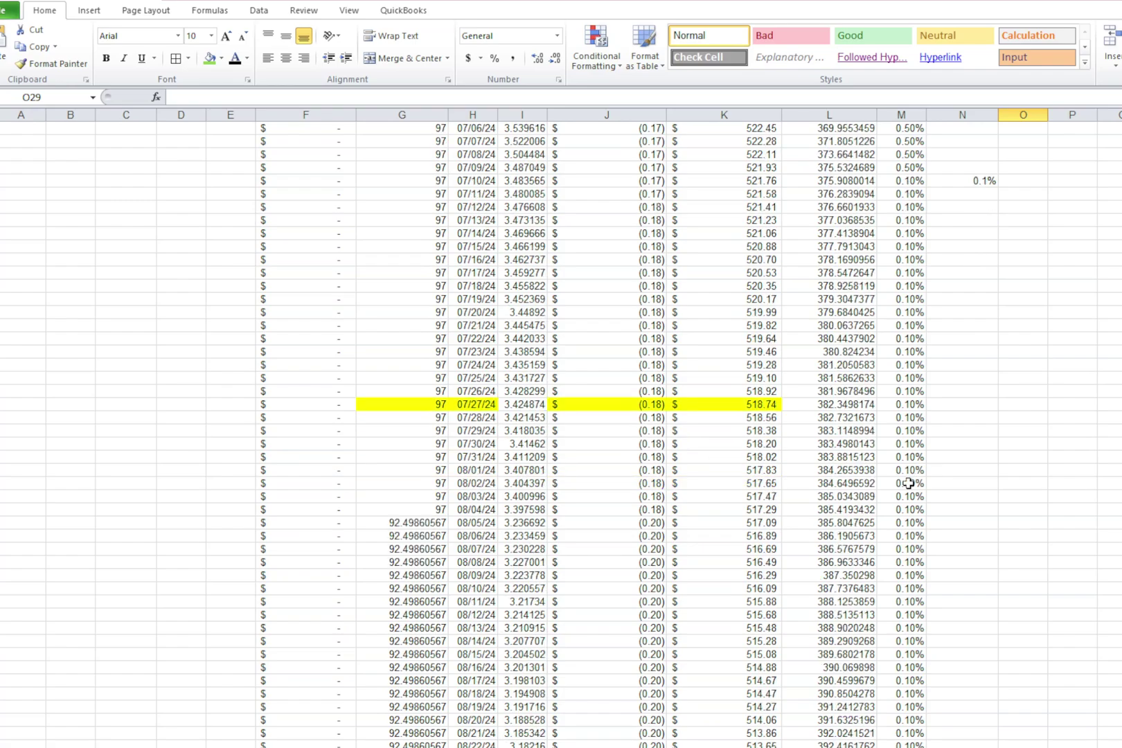
scroll(905, 486, down, 20)
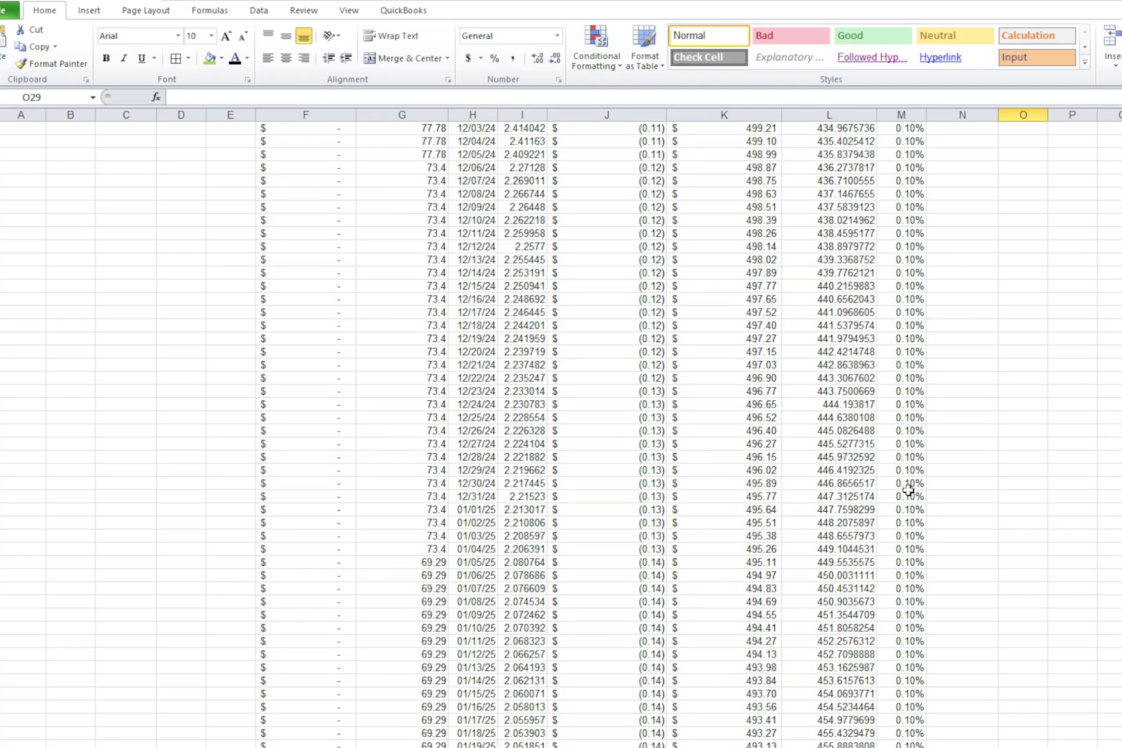
drag(485, 497, 955, 497)
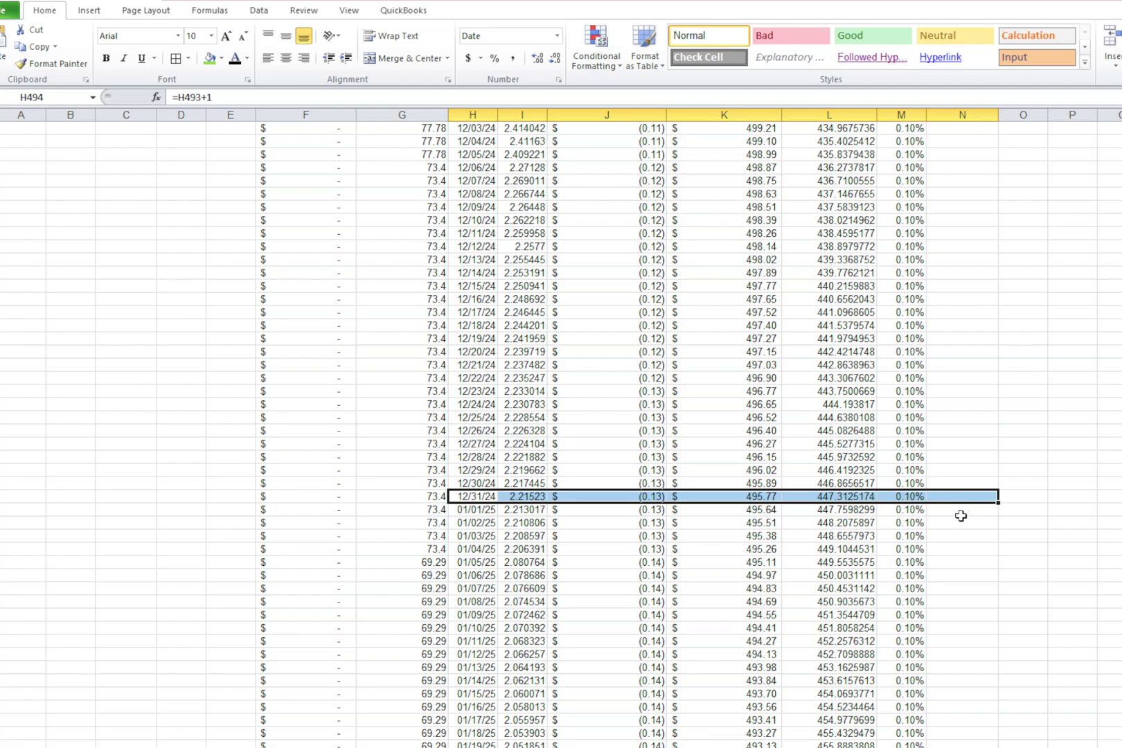
scroll(944, 528, down, 20)
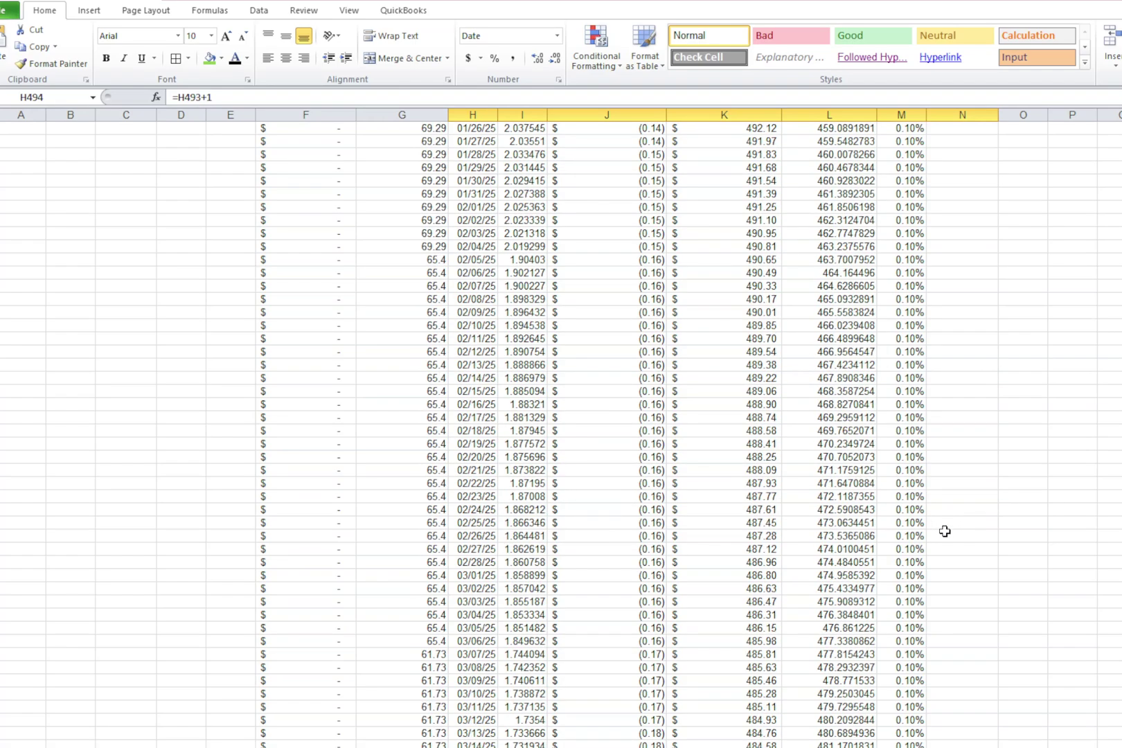
scroll(945, 532, down, 20)
scroll(946, 532, down, 5)
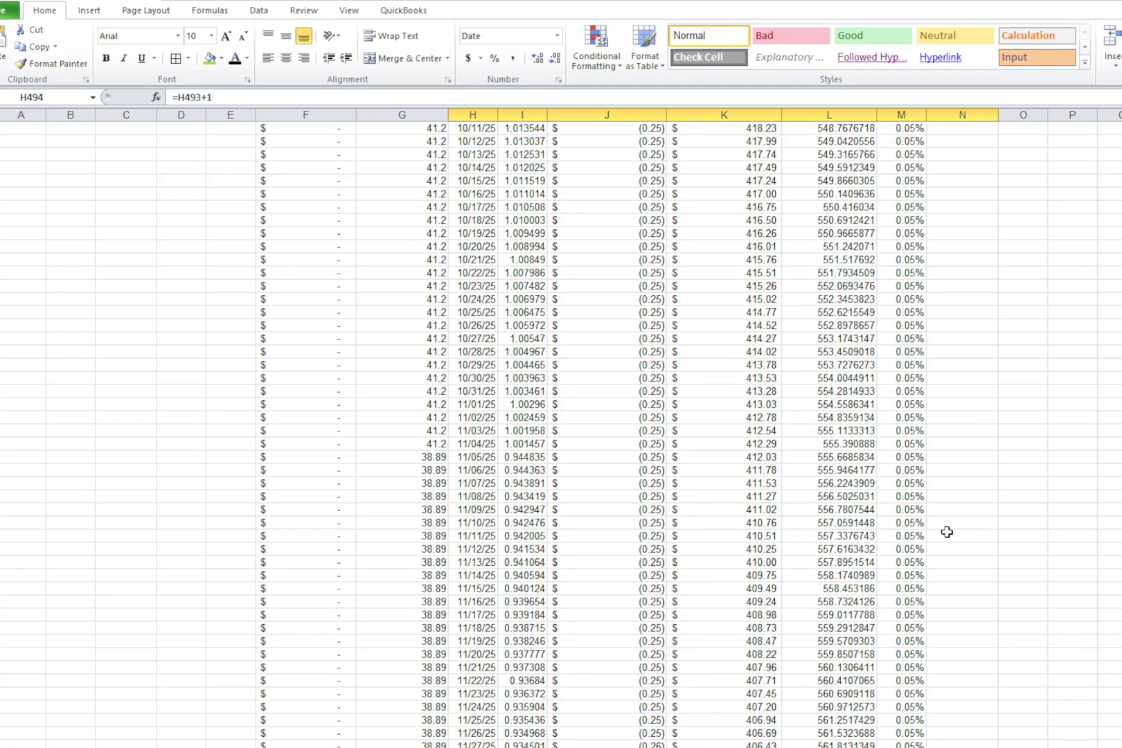
scroll(946, 532, up, 20)
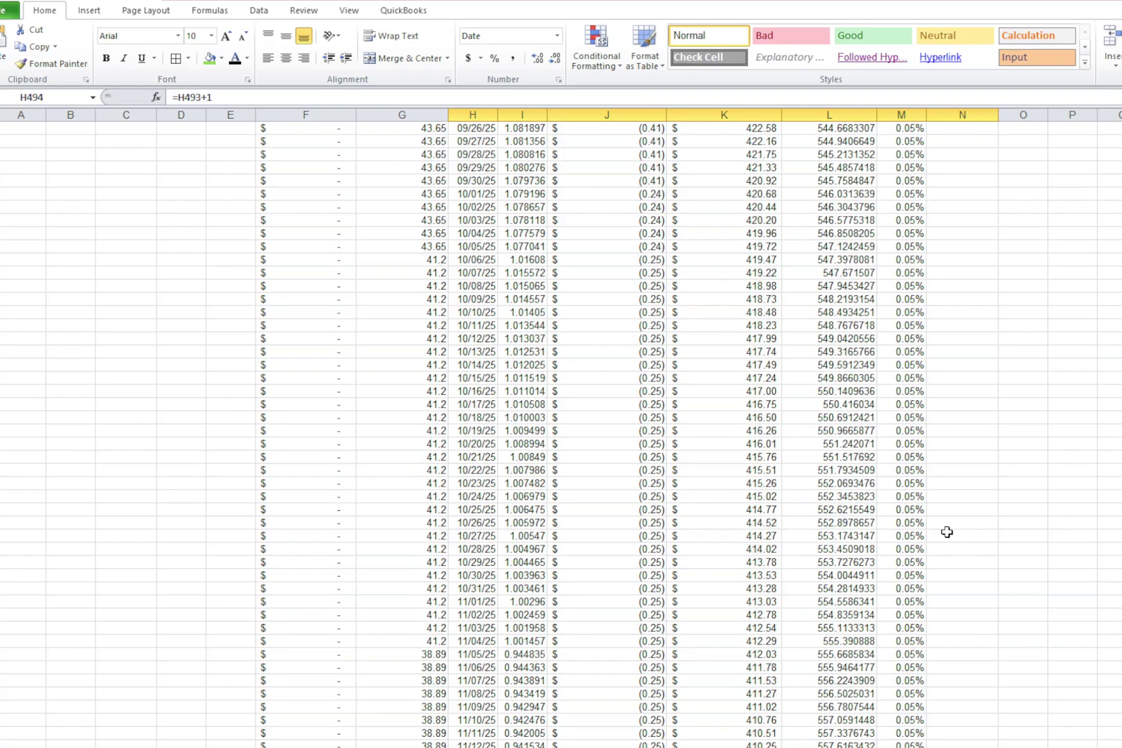
scroll(949, 531, up, 20)
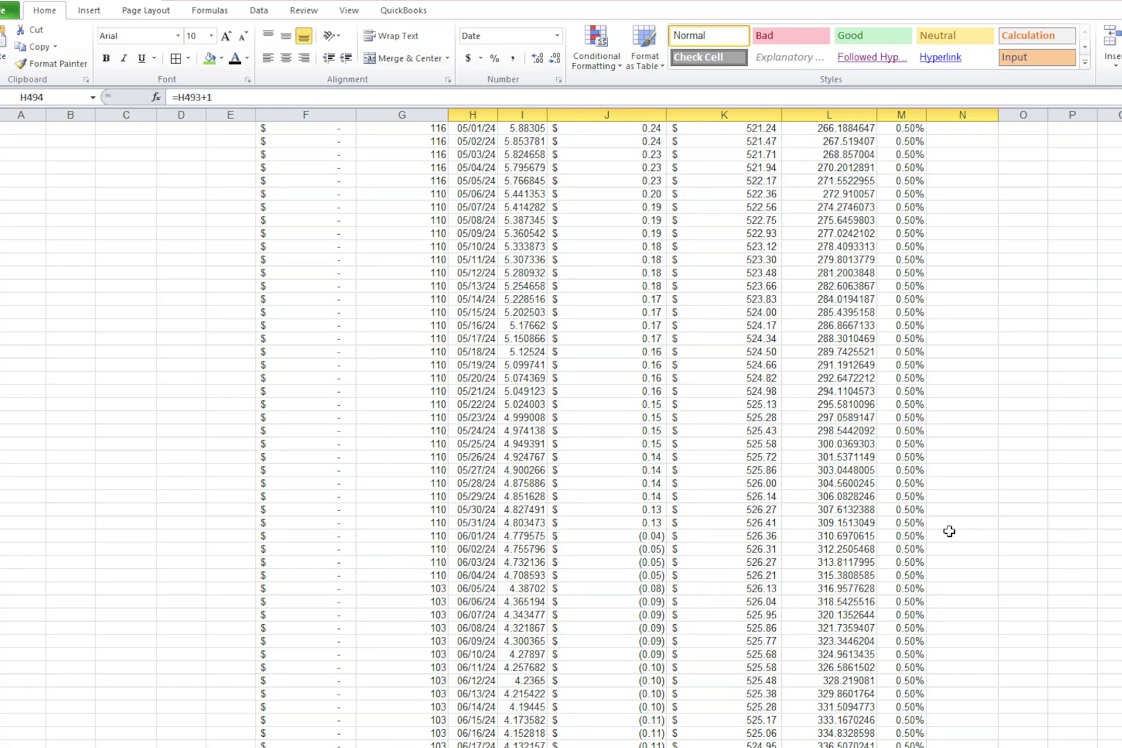
scroll(949, 531, down, 20)
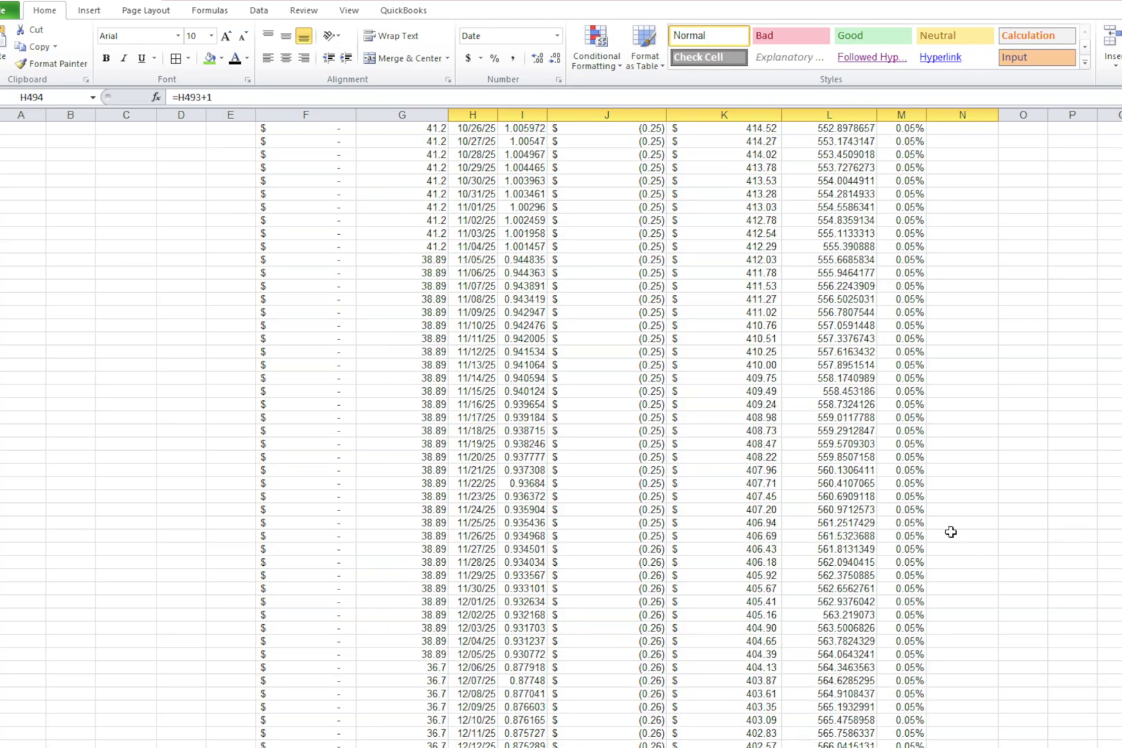
scroll(952, 532, down, 20)
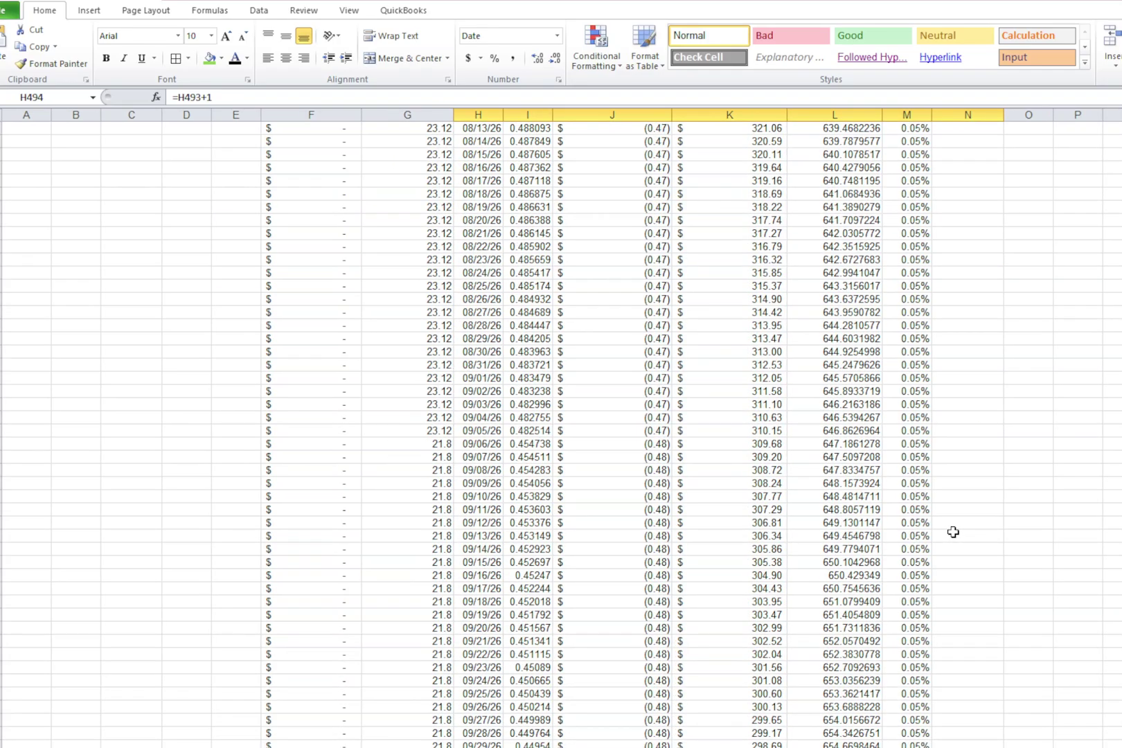
scroll(953, 531, down, 7)
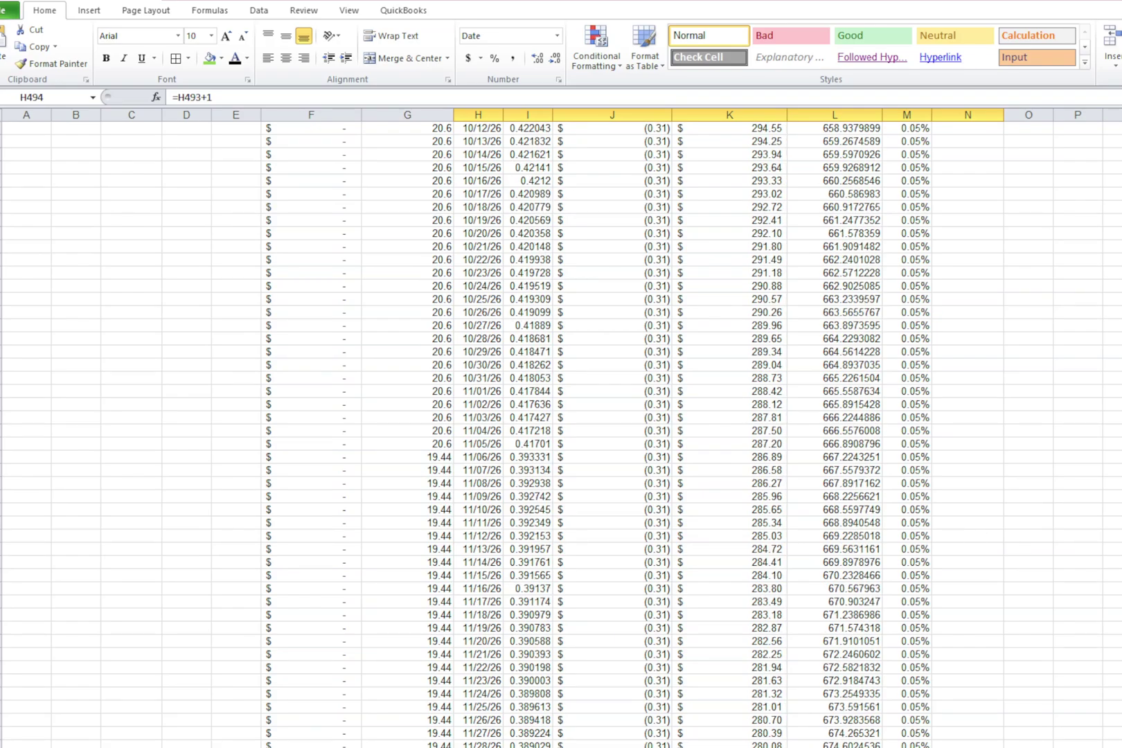
scroll(561, 430, up, 20)
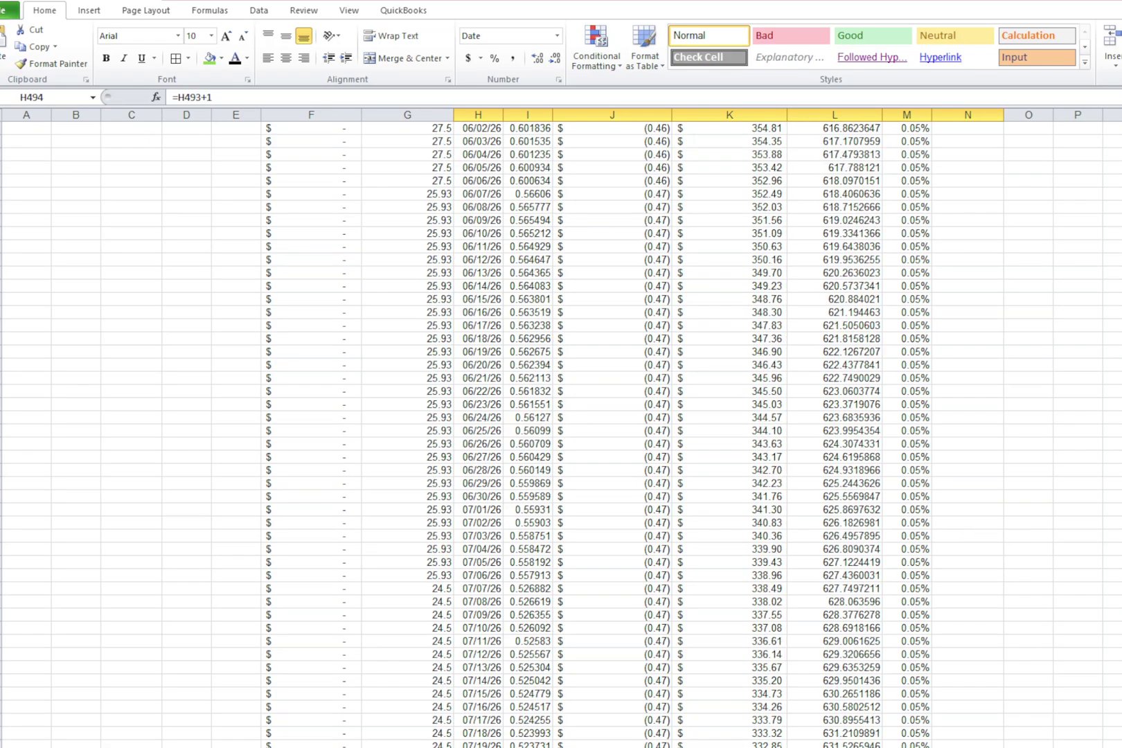
scroll(561, 430, up, 10)
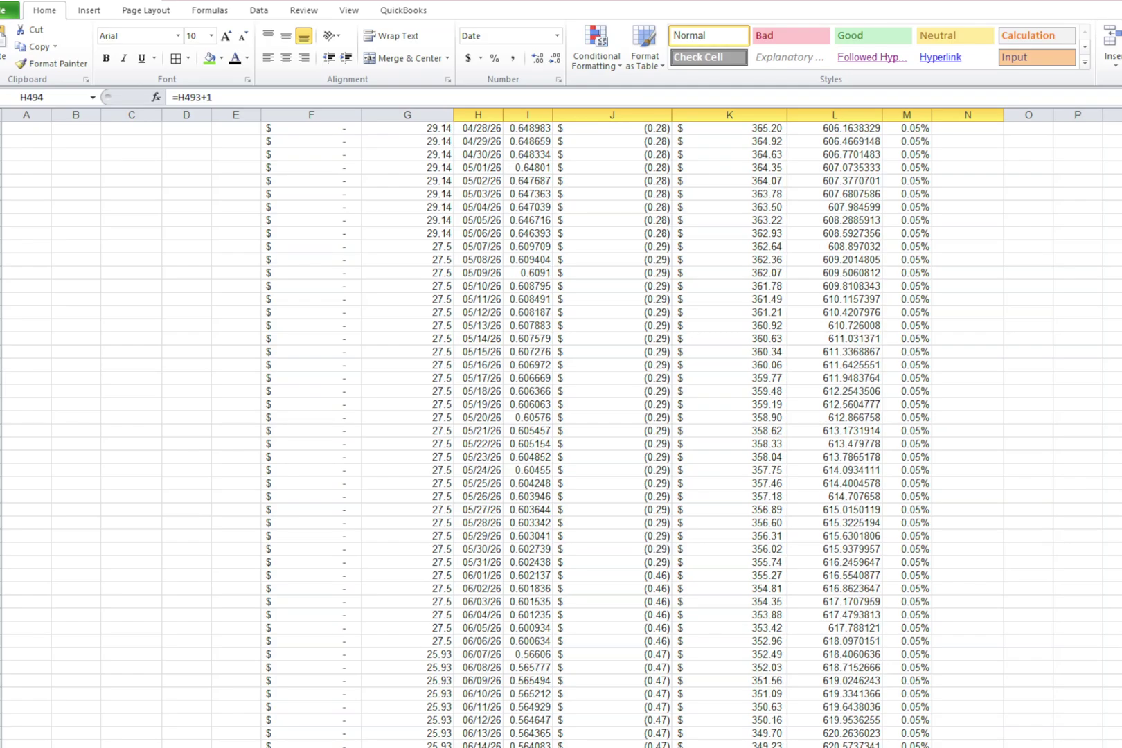
scroll(561, 430, up, 20)
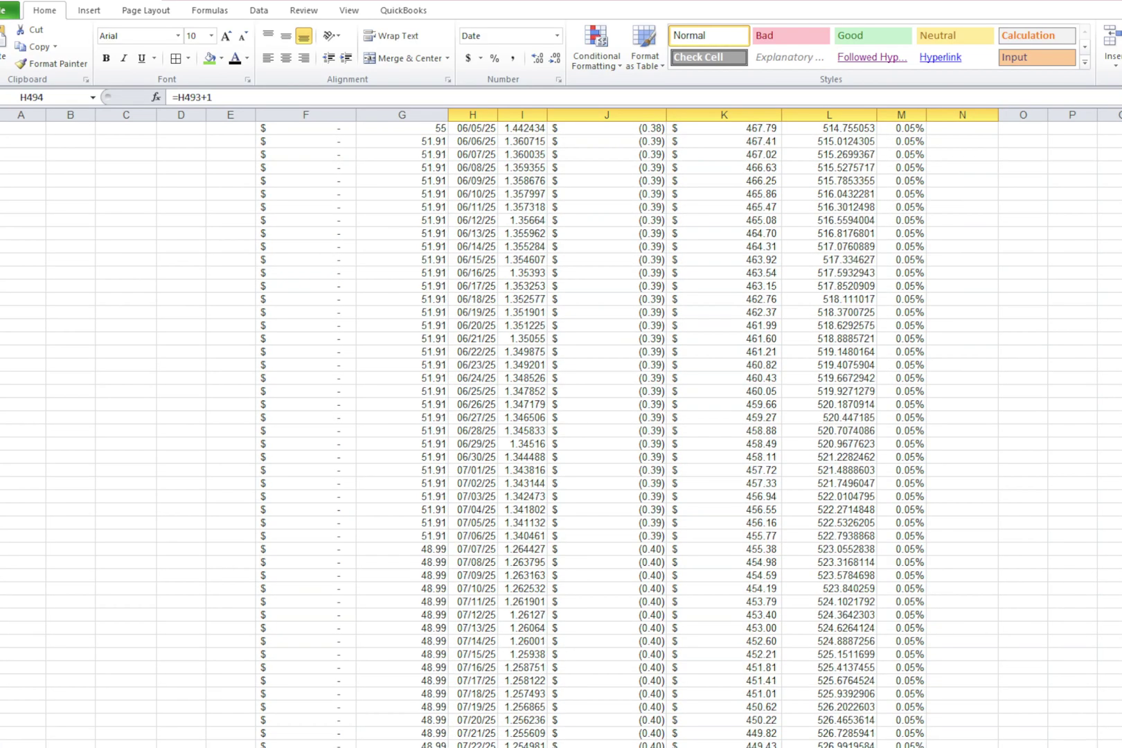
scroll(561, 429, up, 20)
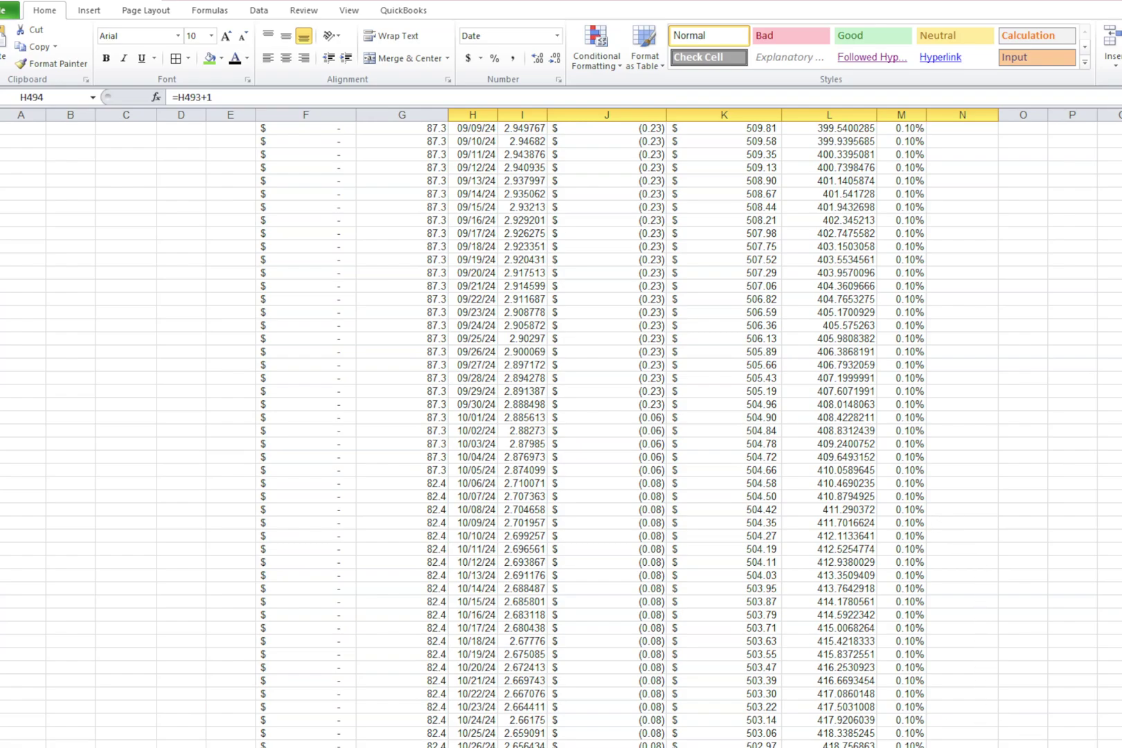
Check the daily rewards formula in column J of the ROI schedule.
scroll(561, 429, up, 20)
click(607, 544)
scroll(927, 406, down, 20)
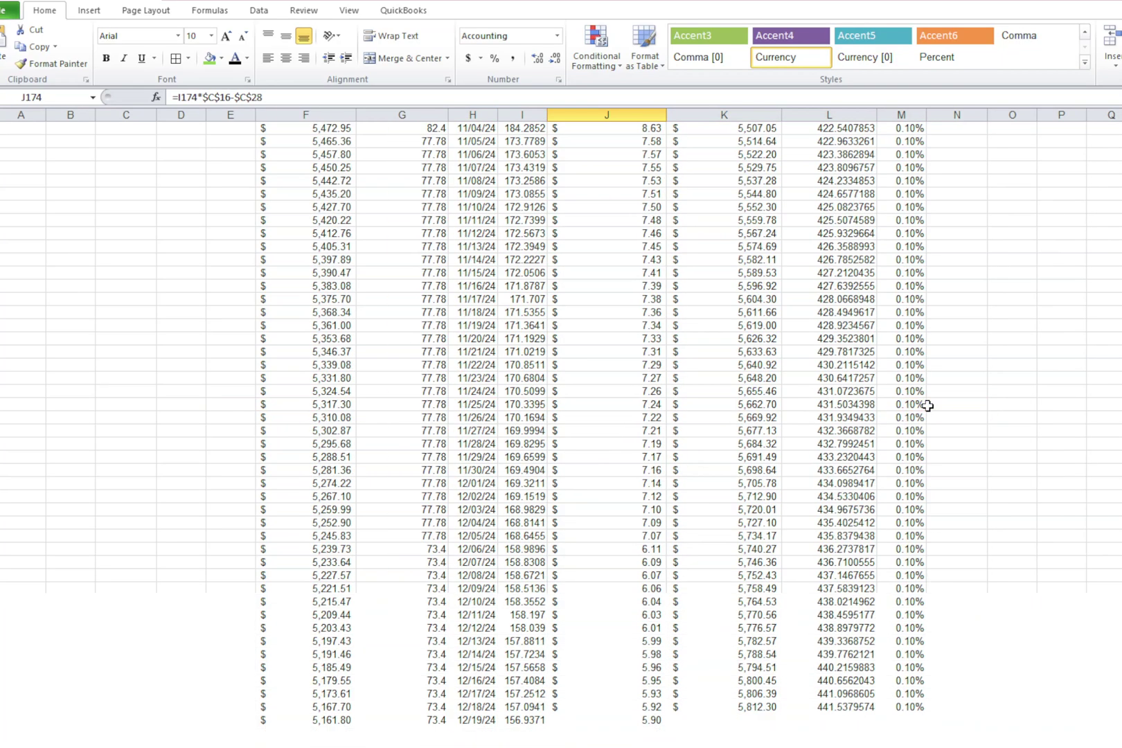
scroll(927, 405, down, 20)
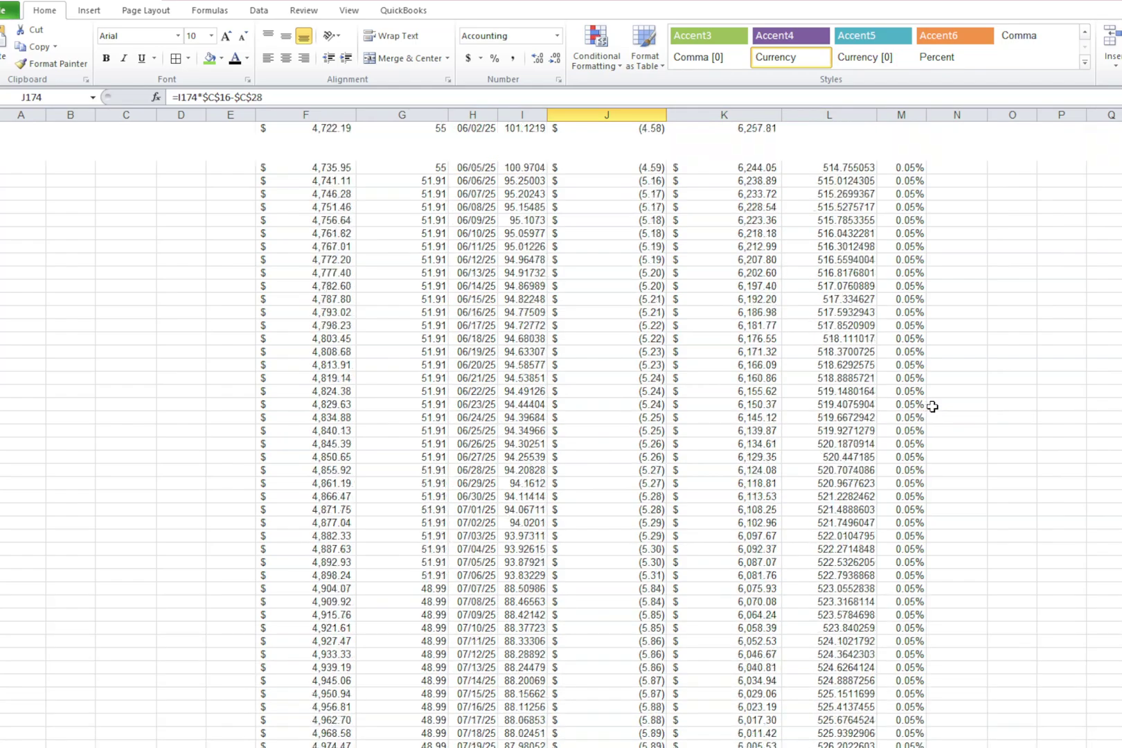
scroll(932, 407, up, 4)
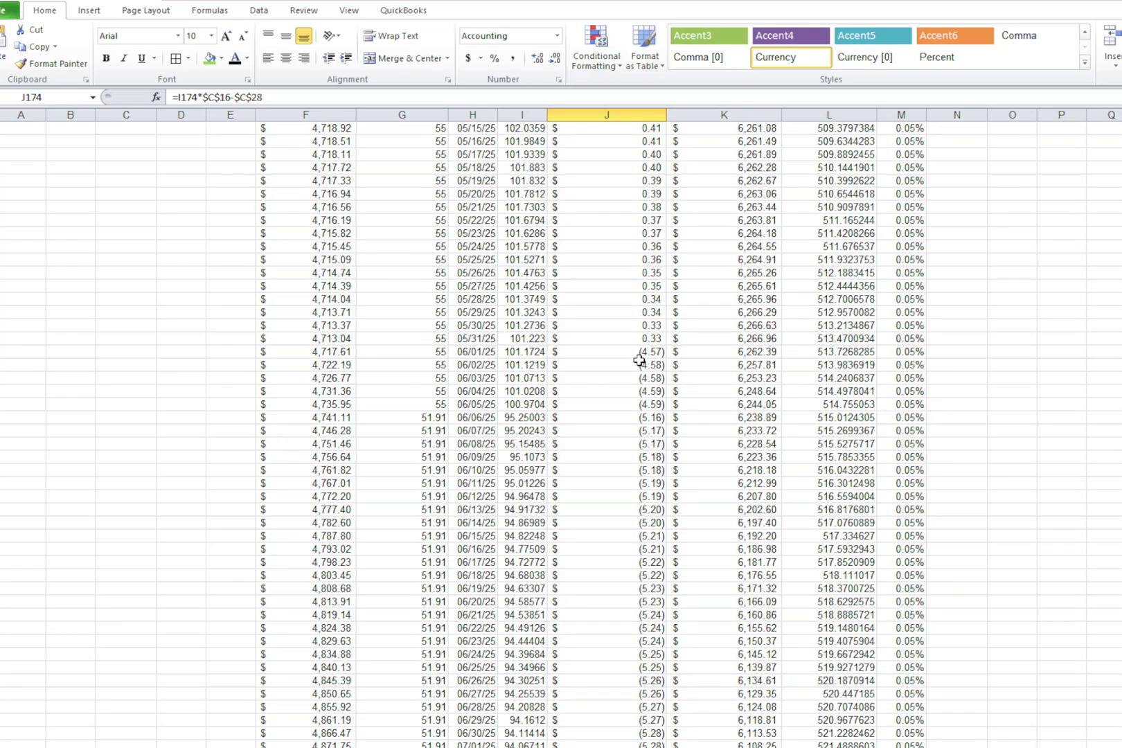
Highlight the 06/01/25 row where rewards turn negative and check its hashrate growth formula.
click(643, 353)
drag(466, 352, 741, 353)
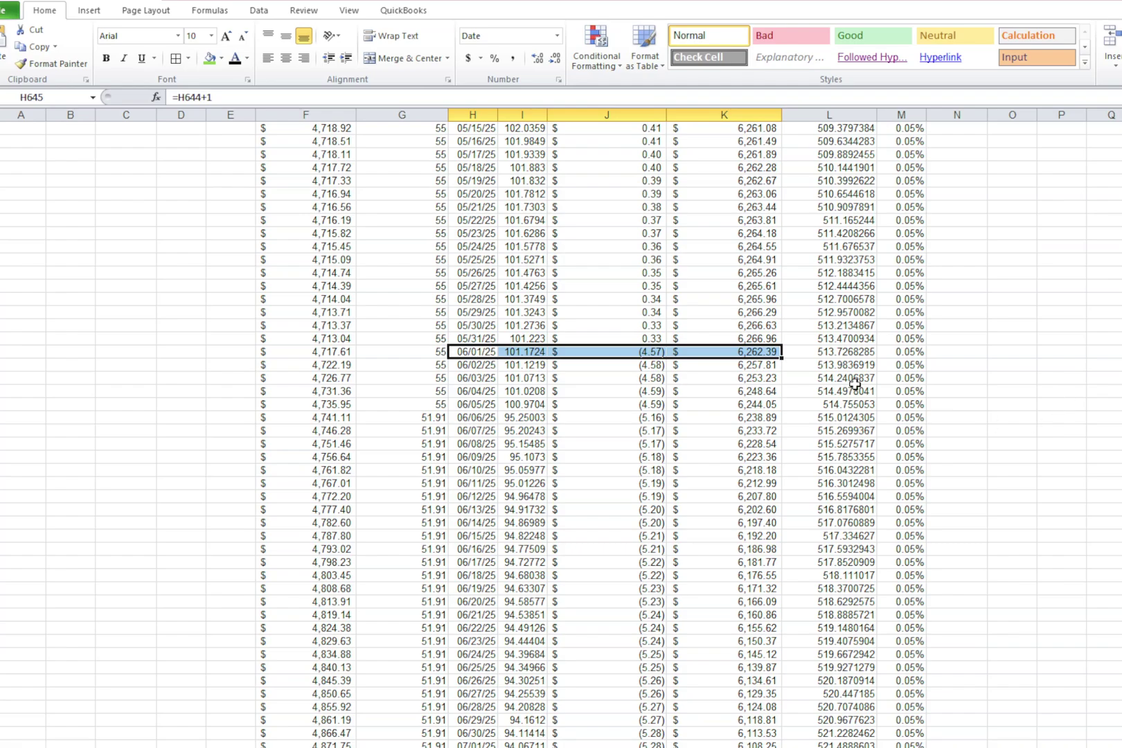
click(846, 353)
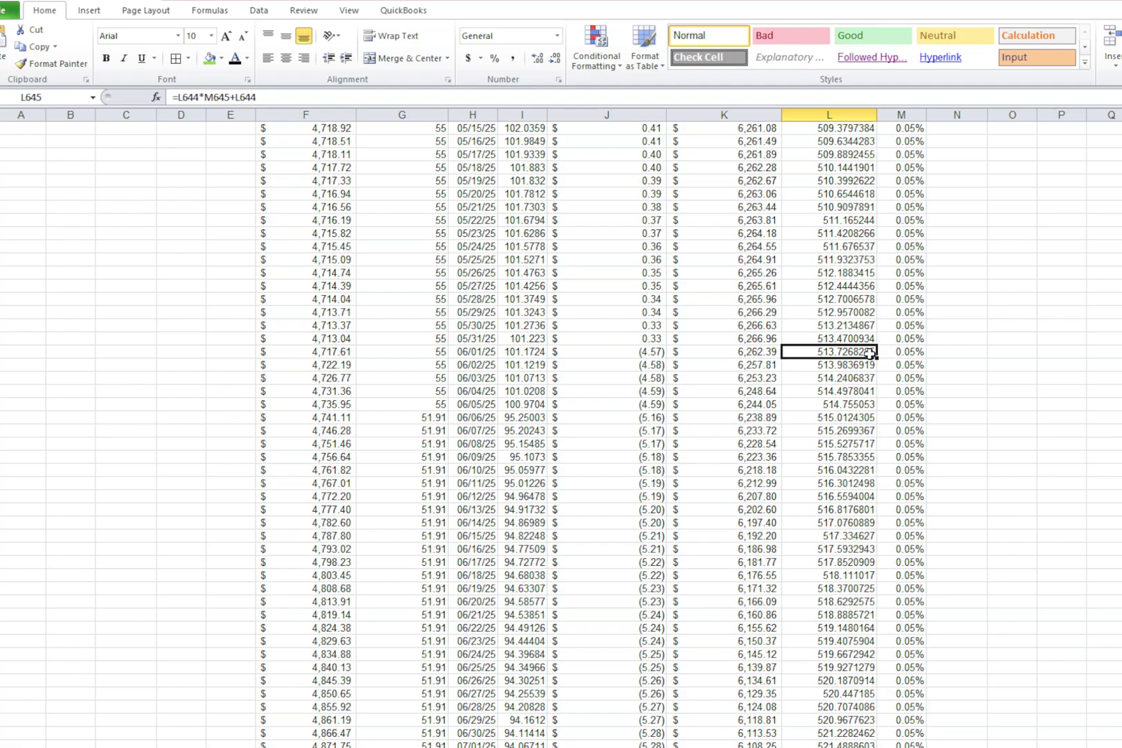
scroll(862, 491, up, 20)
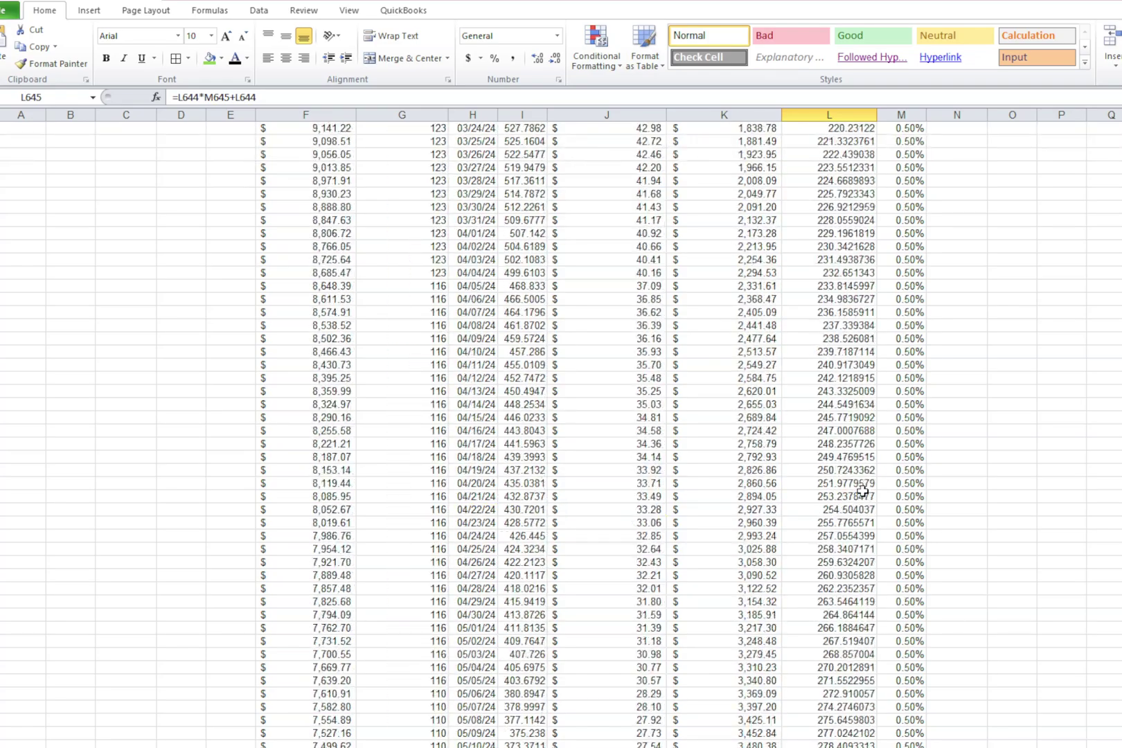
scroll(862, 491, up, 20)
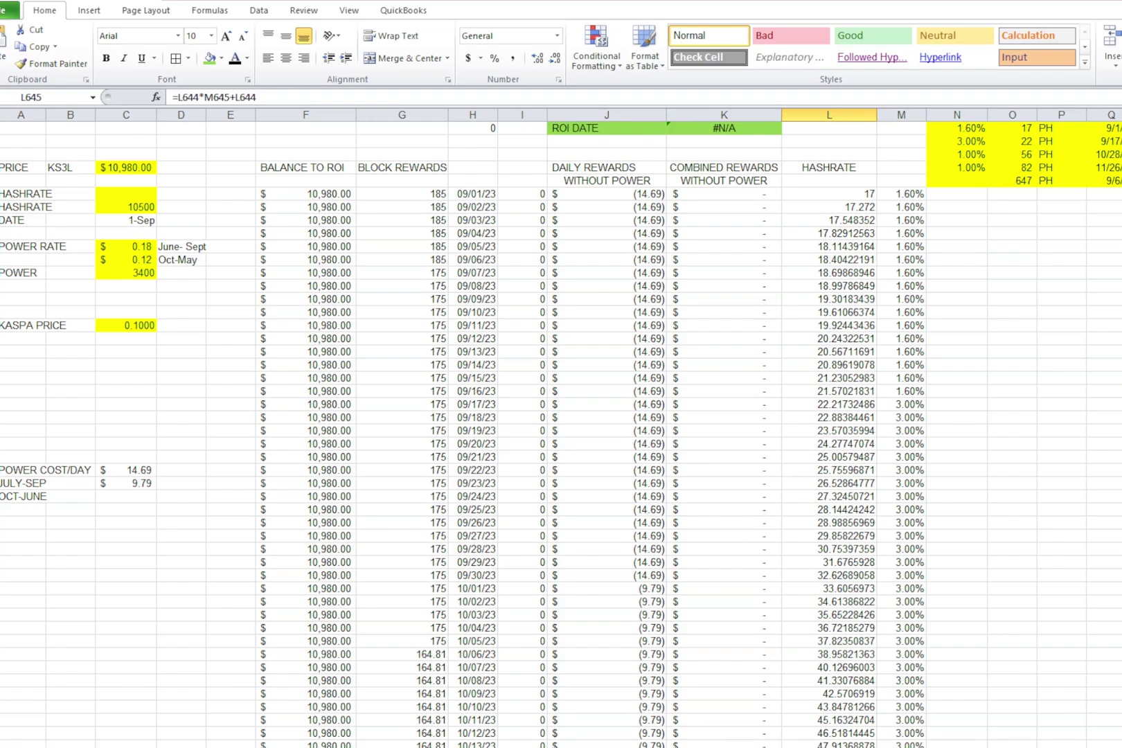
key(ctrl+Page_Up)
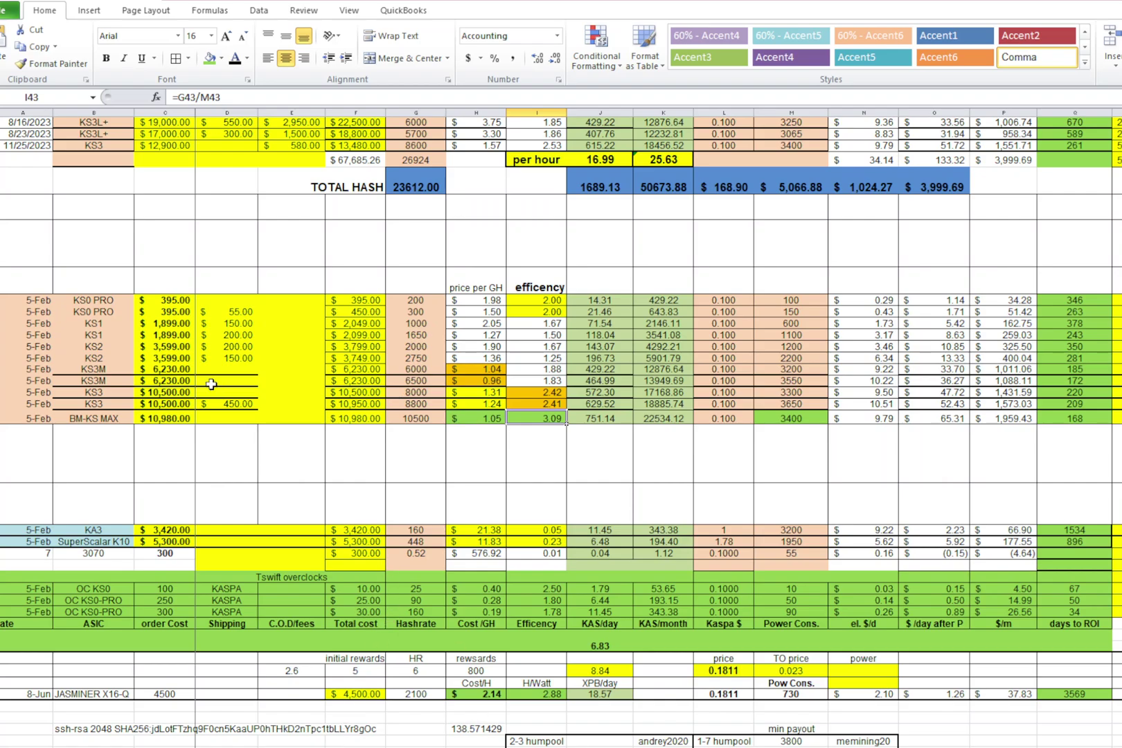
click(154, 300)
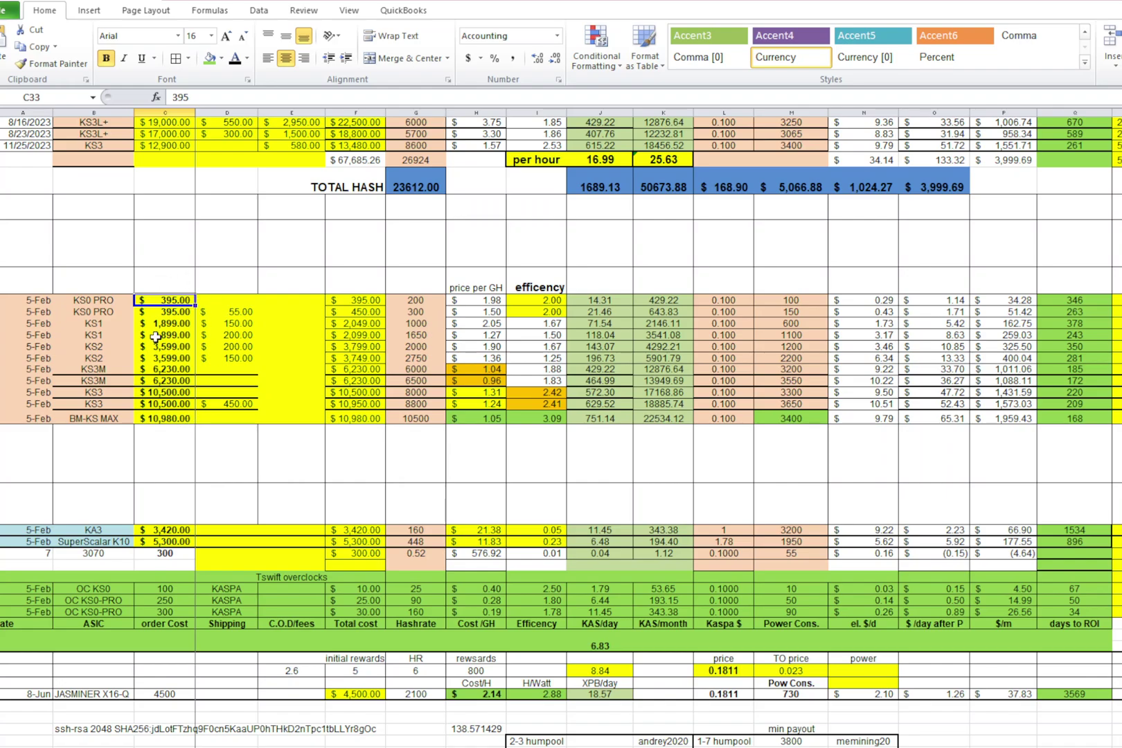
click(166, 418)
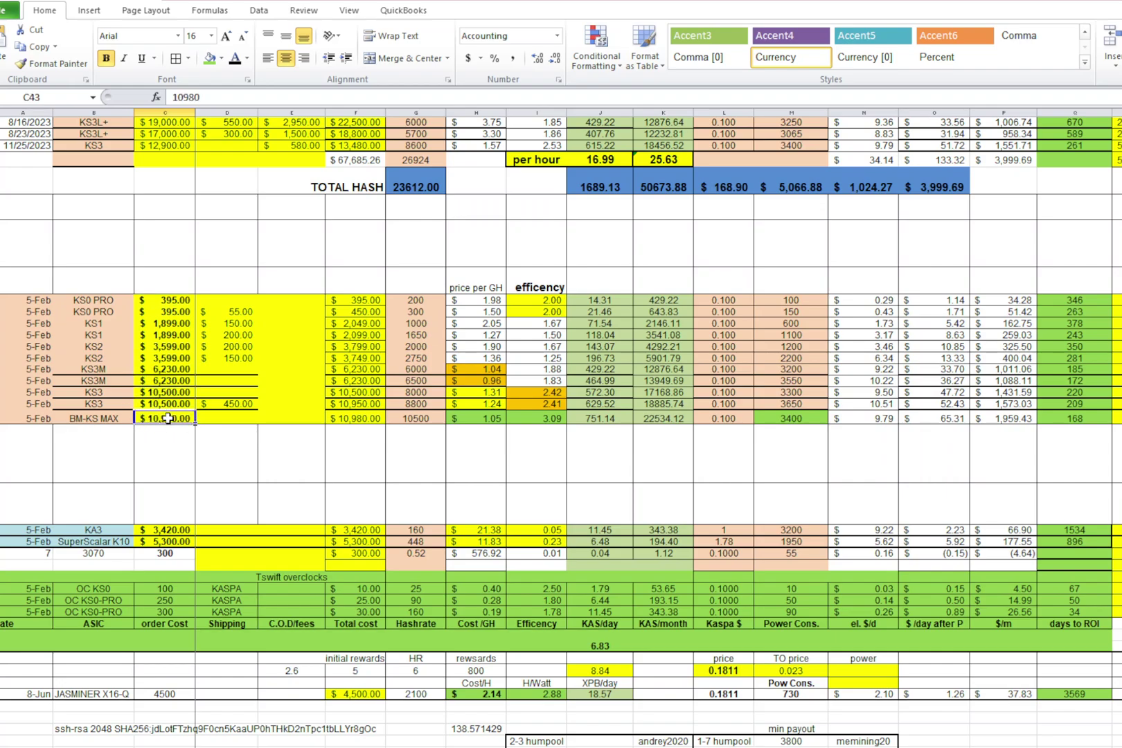
click(480, 419)
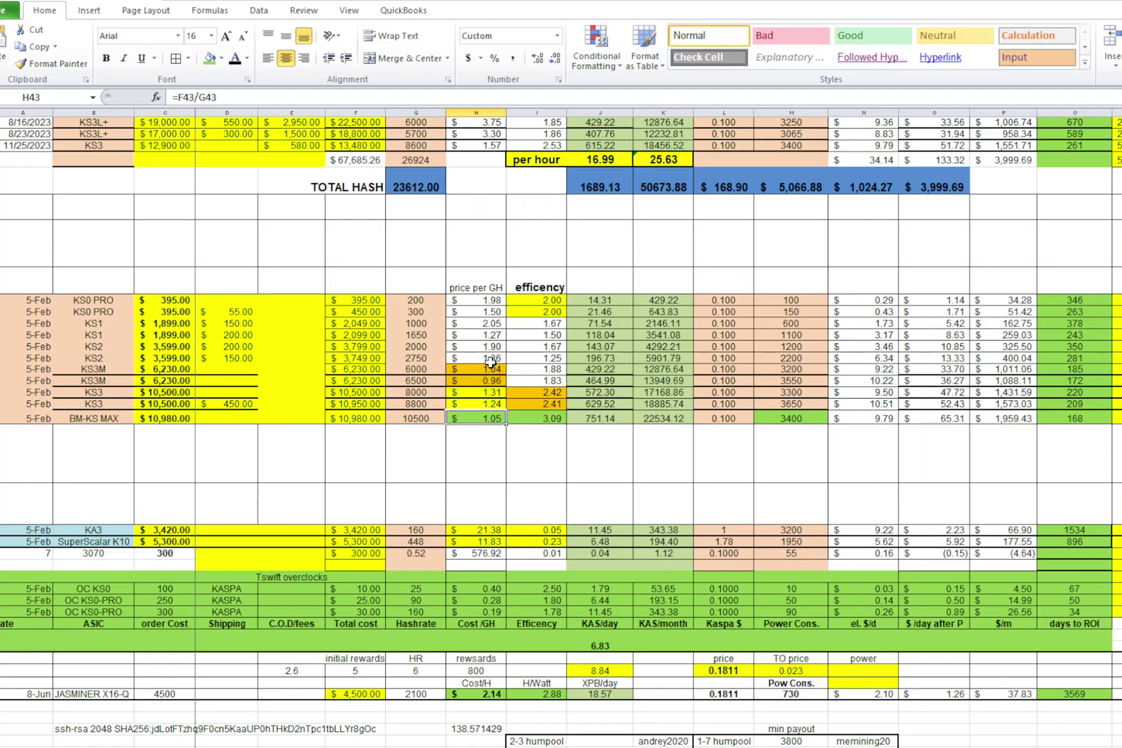
click(555, 415)
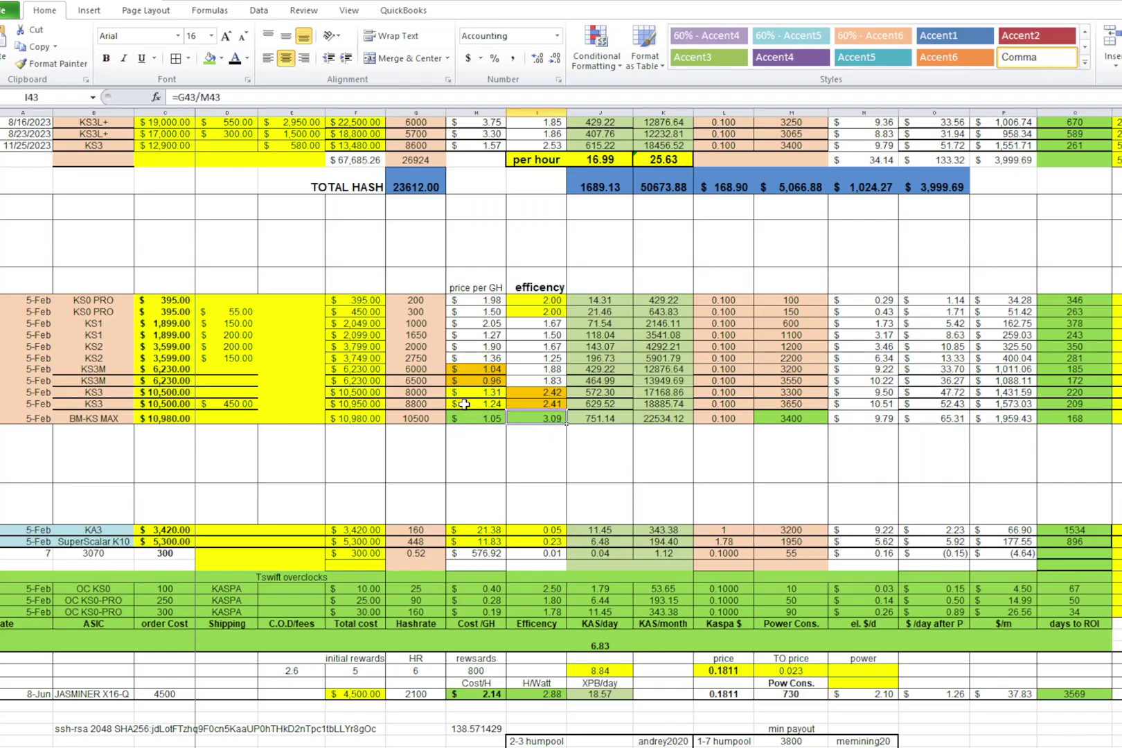
click(487, 420)
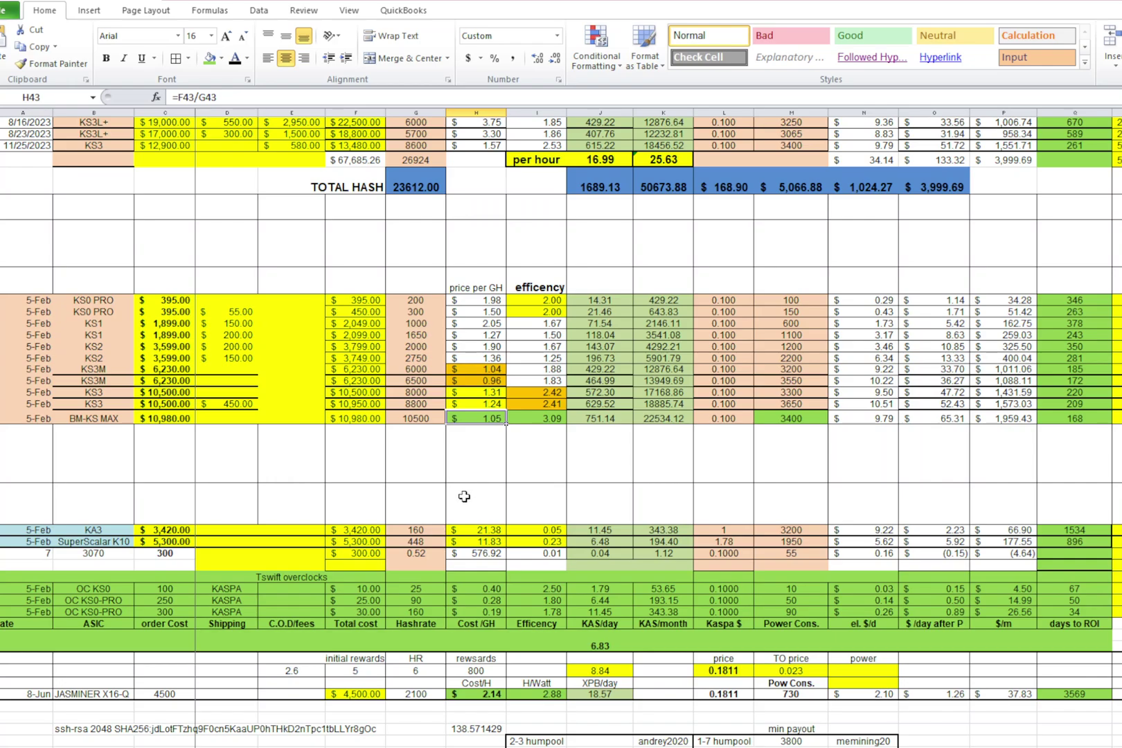
click(478, 456)
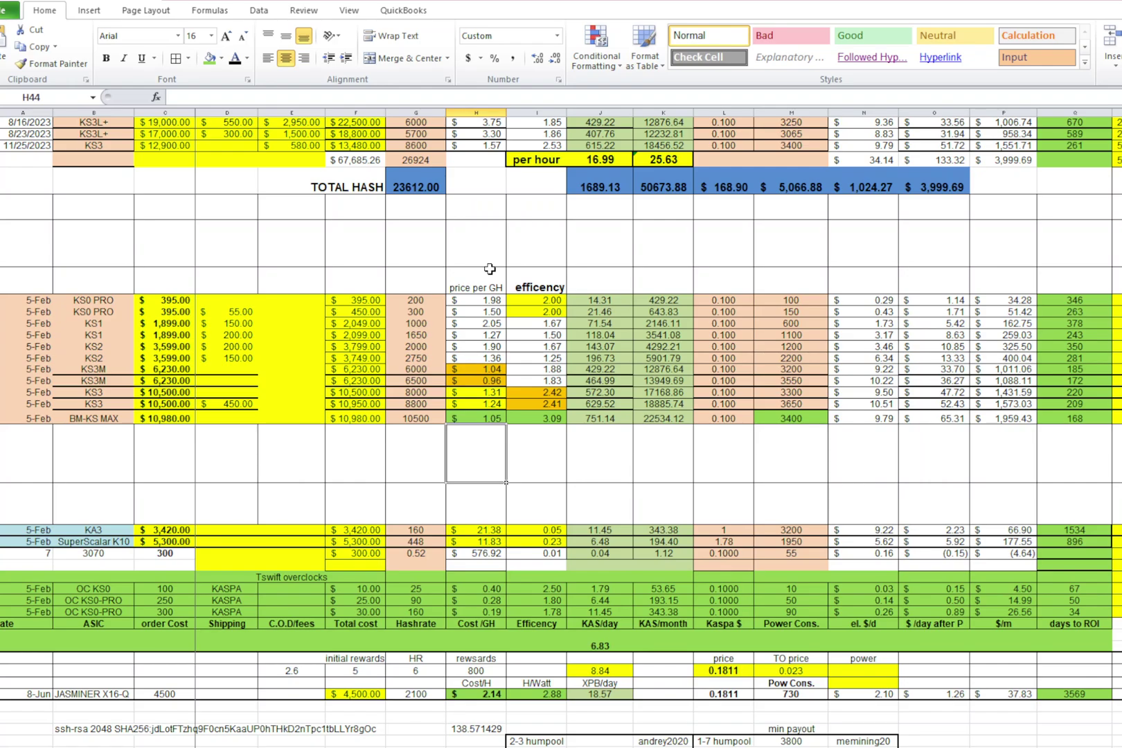
Change the KAS price in cell B89 of the coin price list to 0.145.
scroll(344, 401, down, 12)
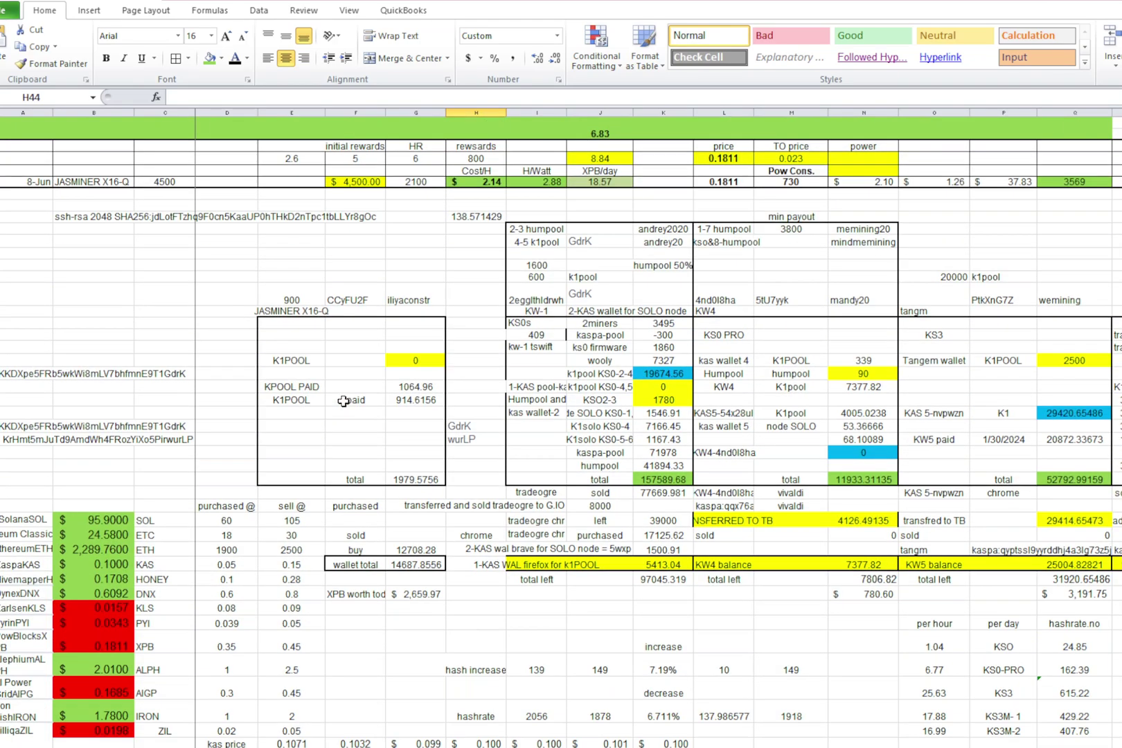
click(104, 564)
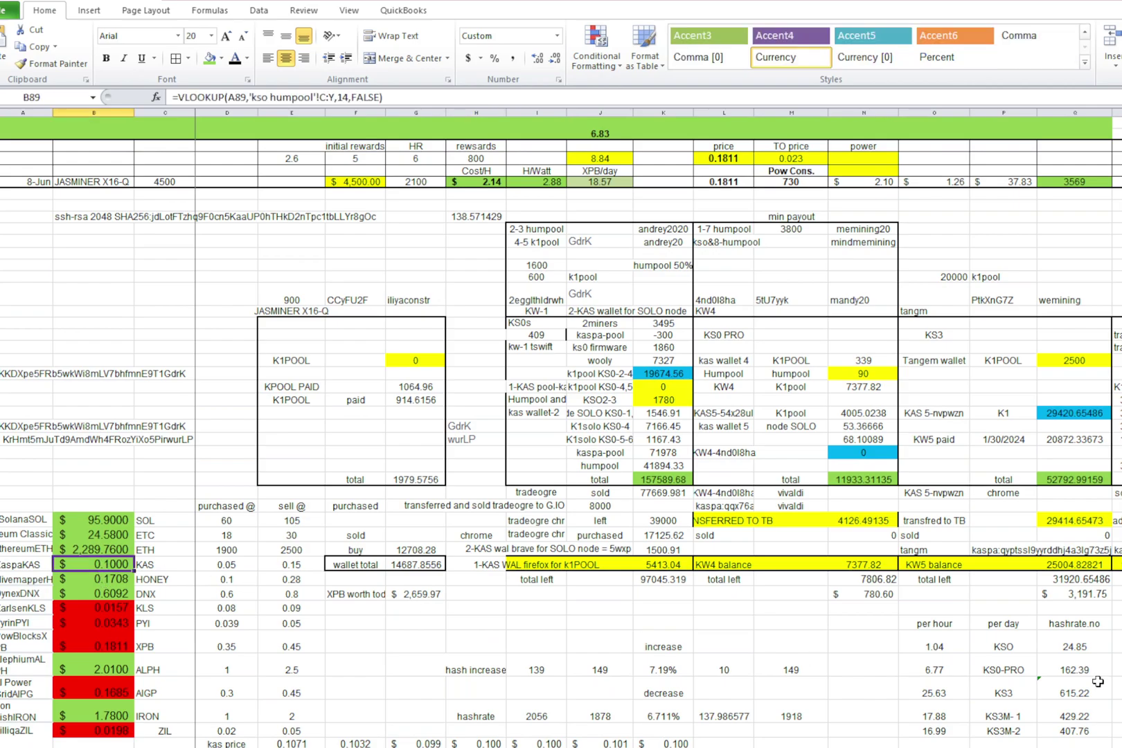
text(0.145)
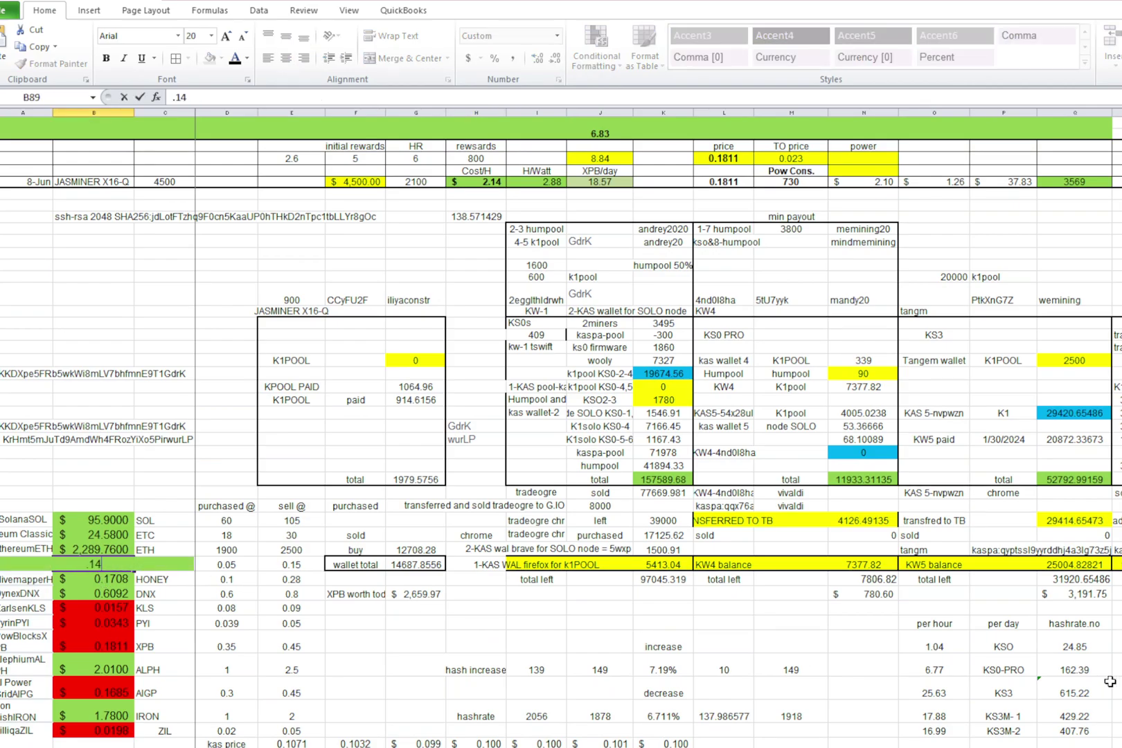
key(Return)
scroll(1049, 707, up, 13)
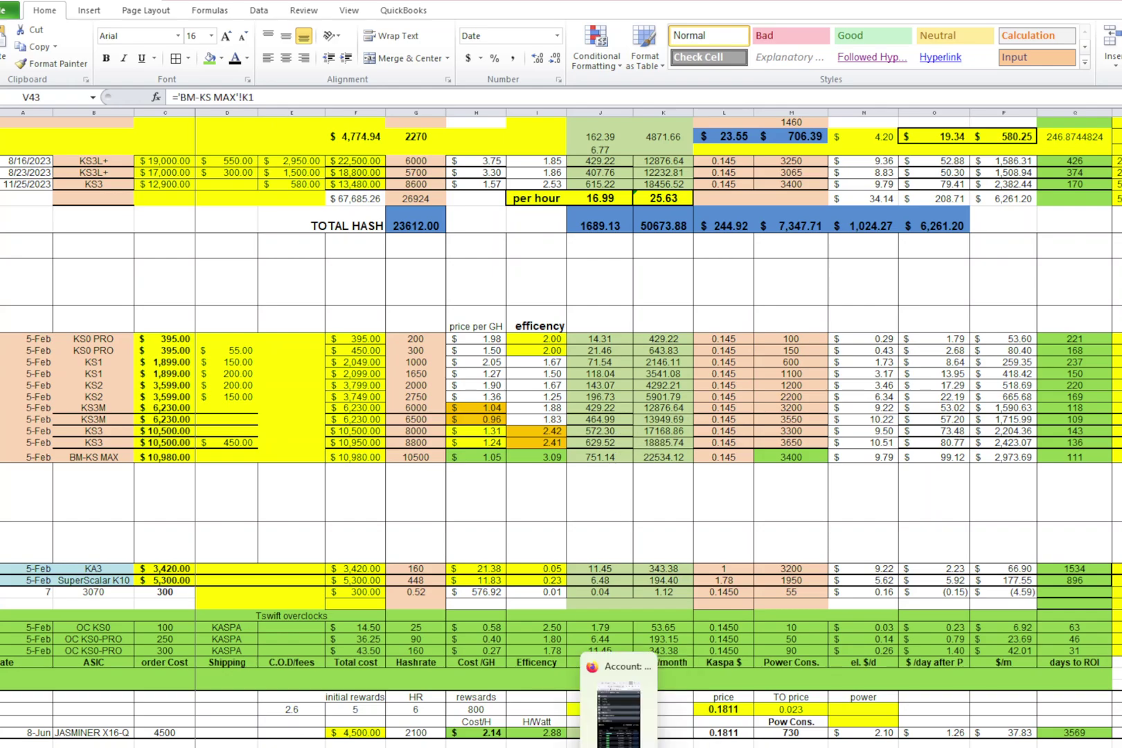
key(ctrl+Page_Down)
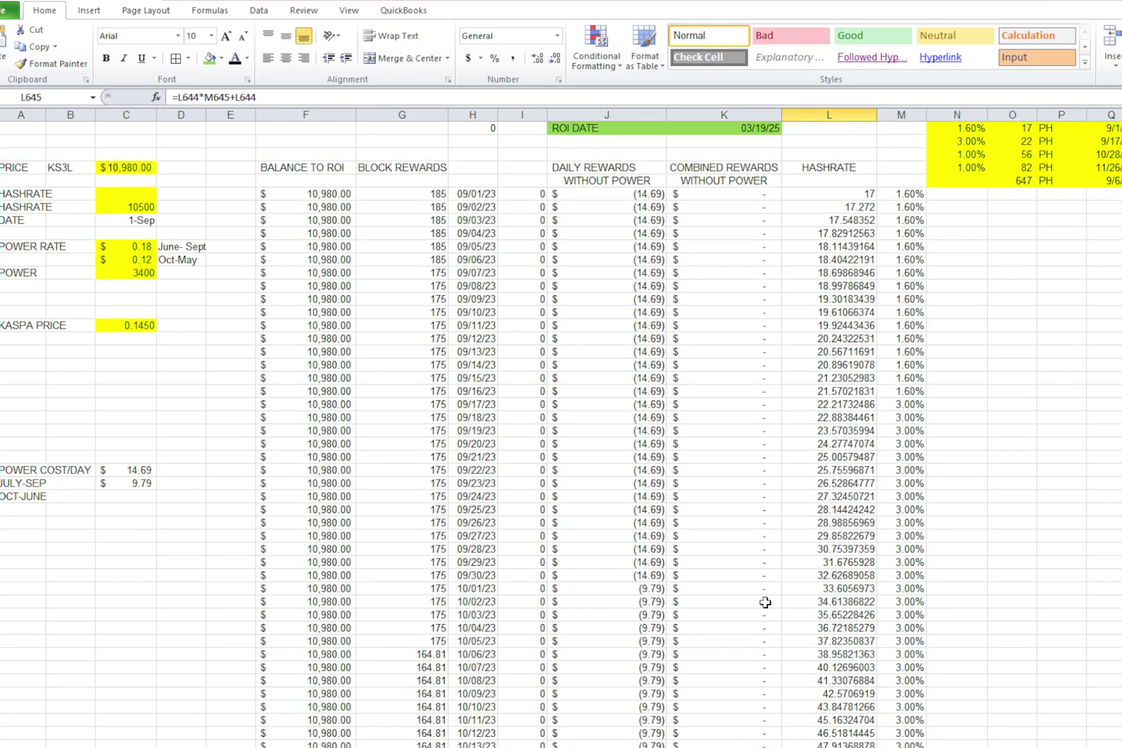
scroll(762, 599, down, 20)
scroll(762, 599, down, 20)
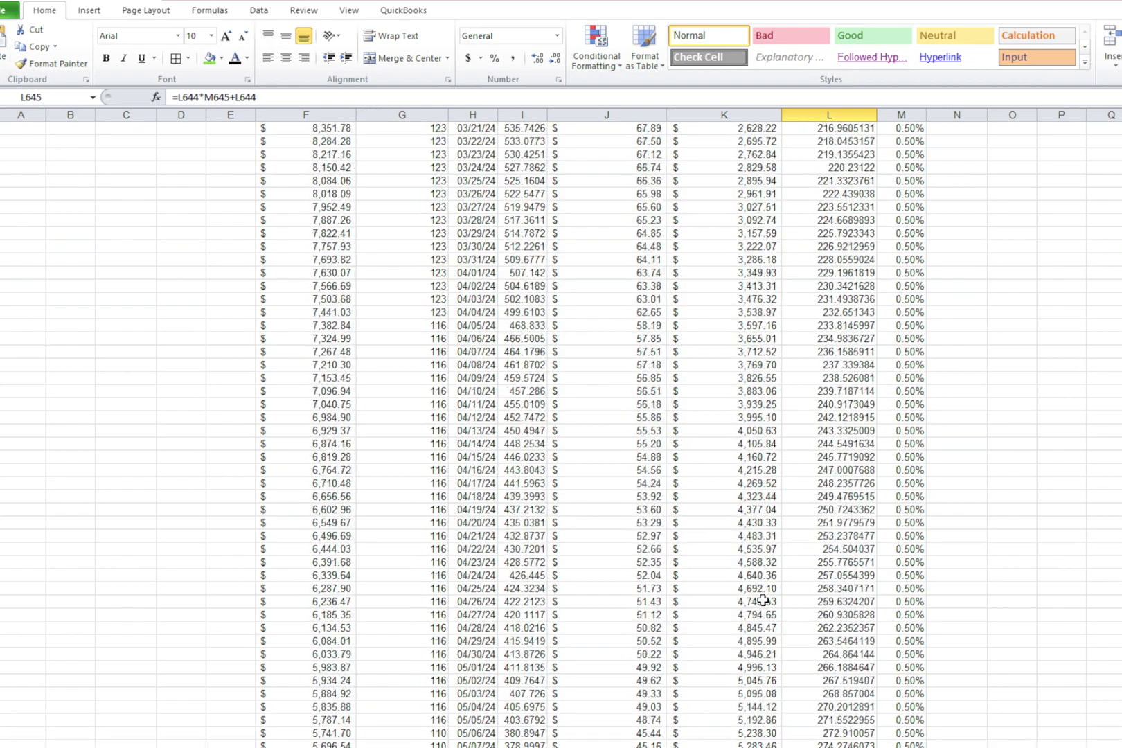
scroll(761, 600, up, 15)
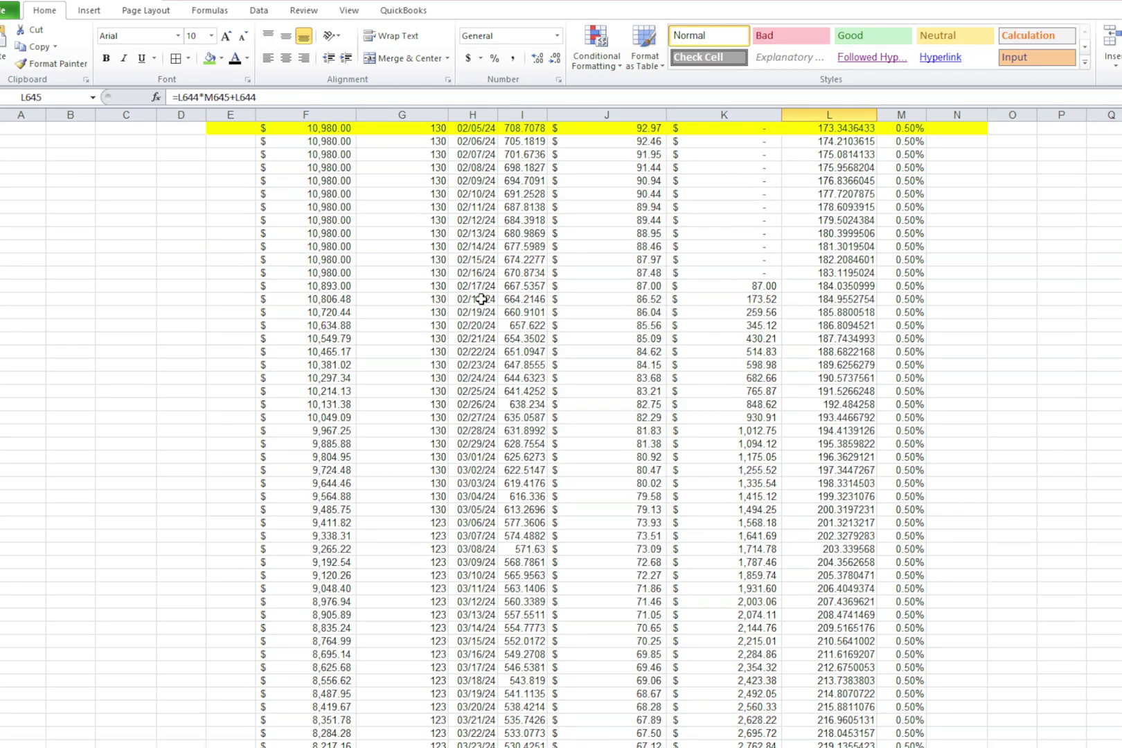
drag(479, 288, 761, 298)
click(775, 285)
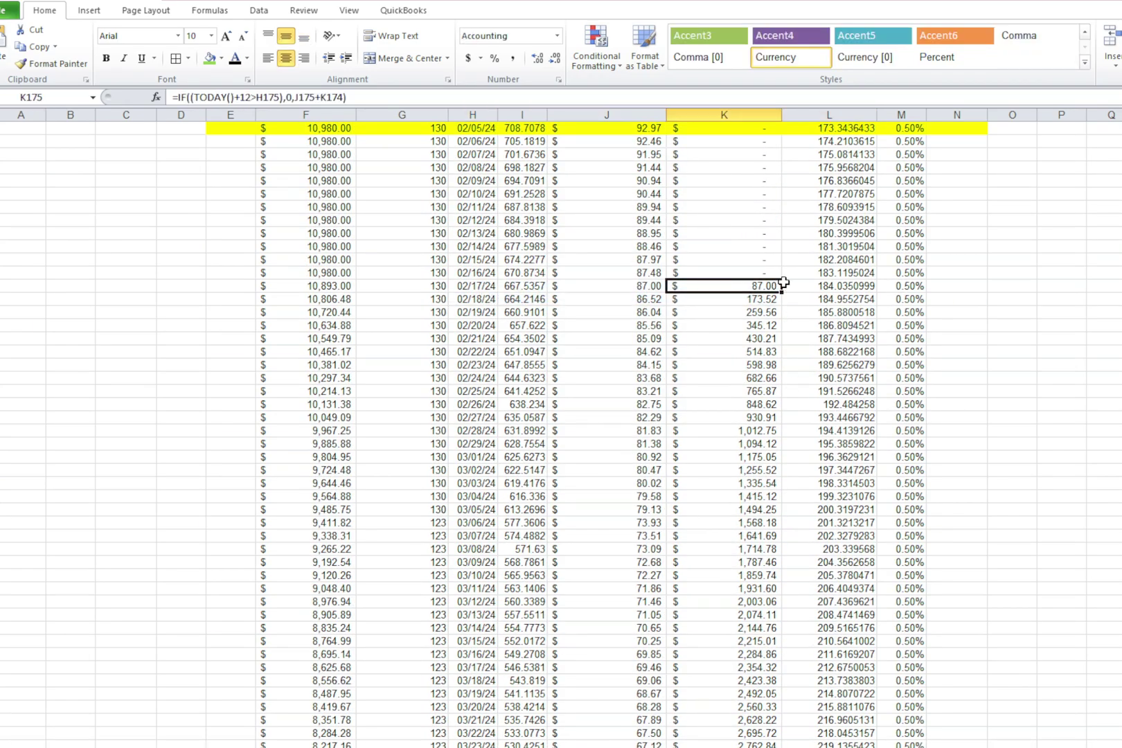
drag(468, 288, 888, 284)
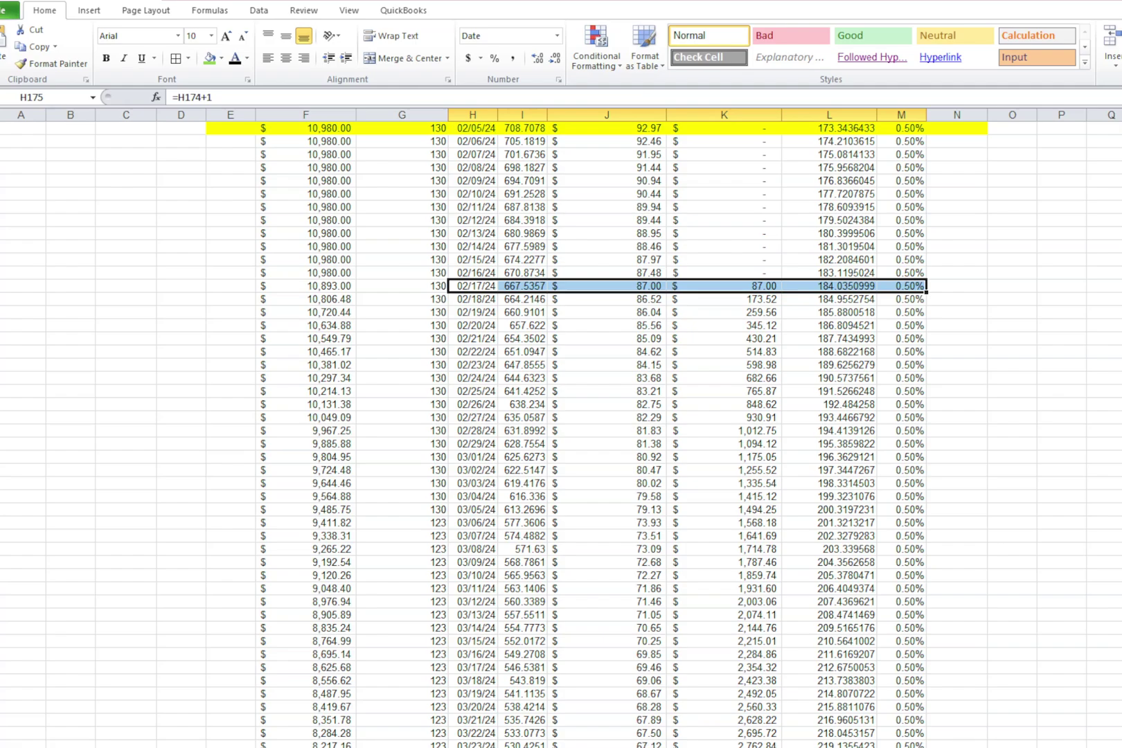
key(ctrl+Page_Up)
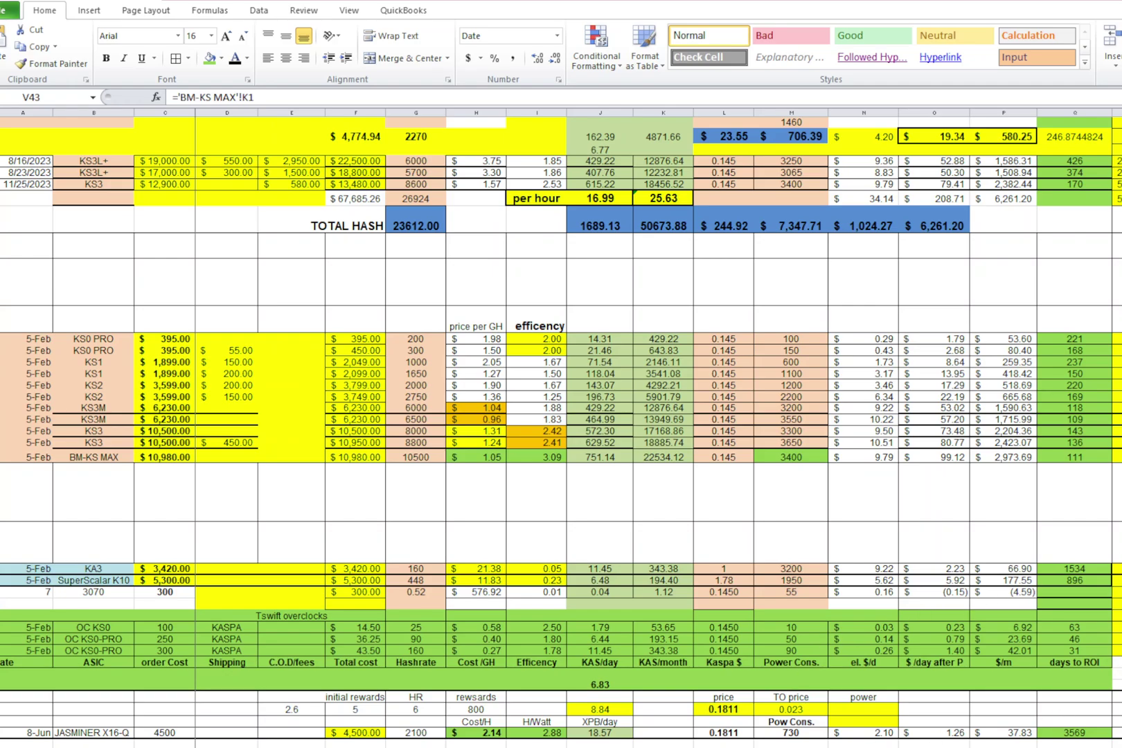
scroll(657, 429, right, 3)
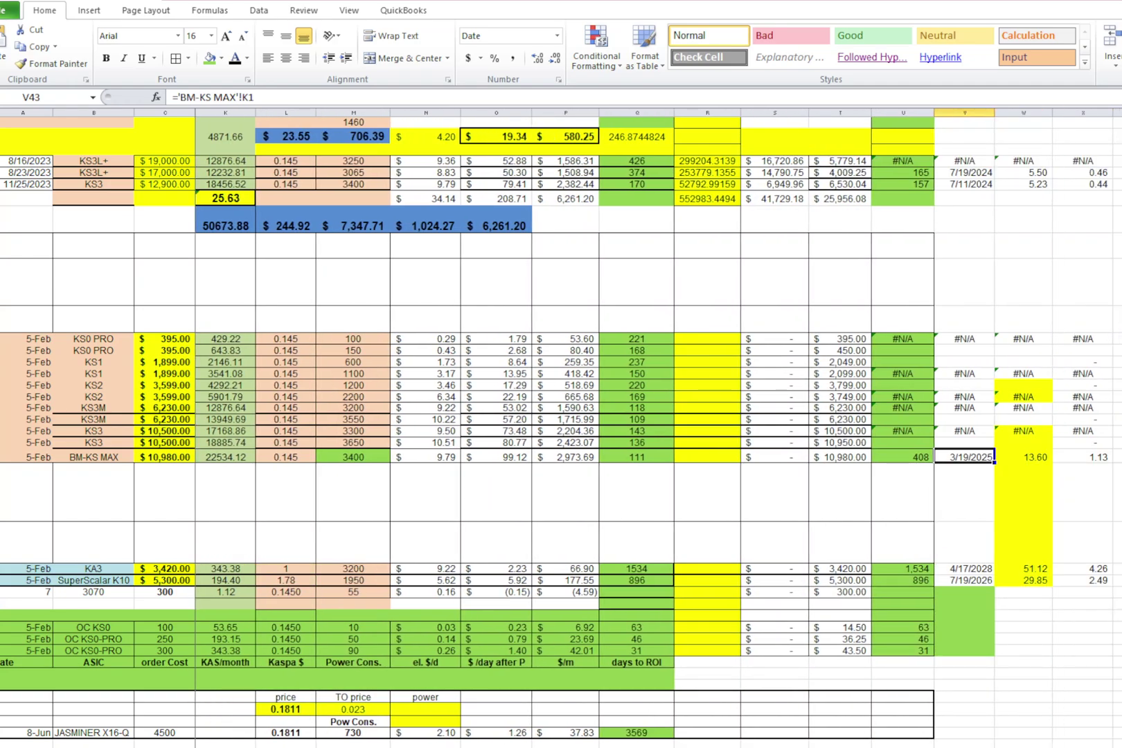
scroll(730, 550, right, 2)
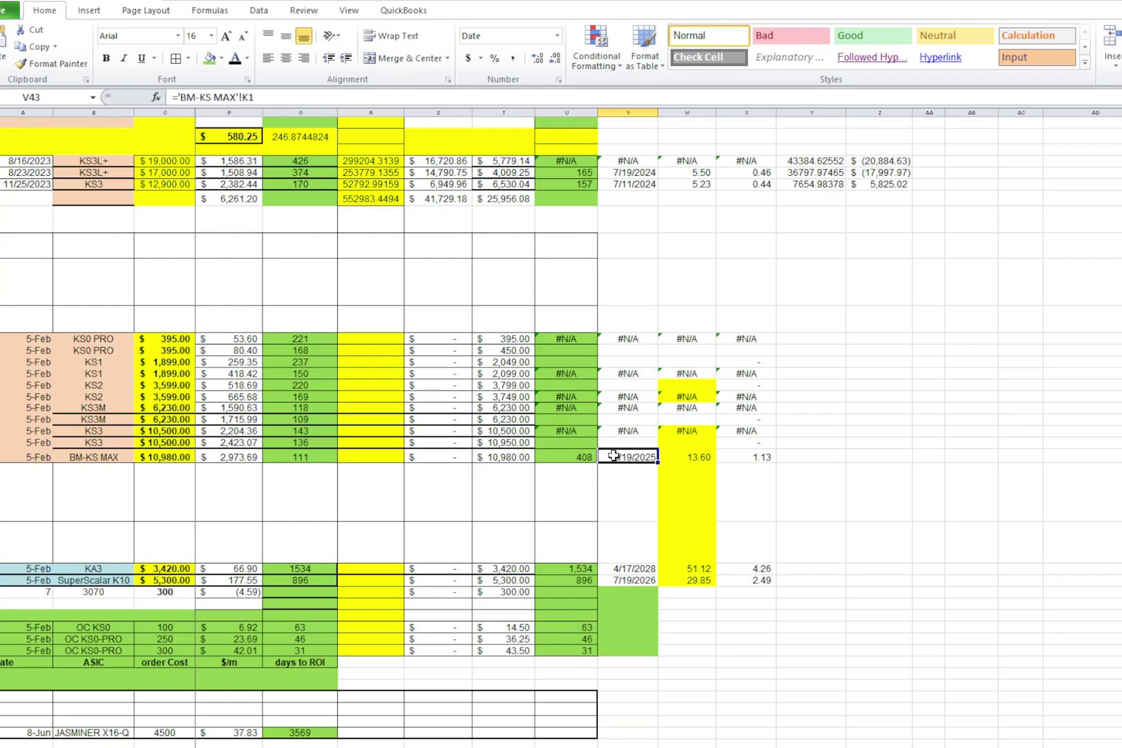
scroll(642, 640, left, 4)
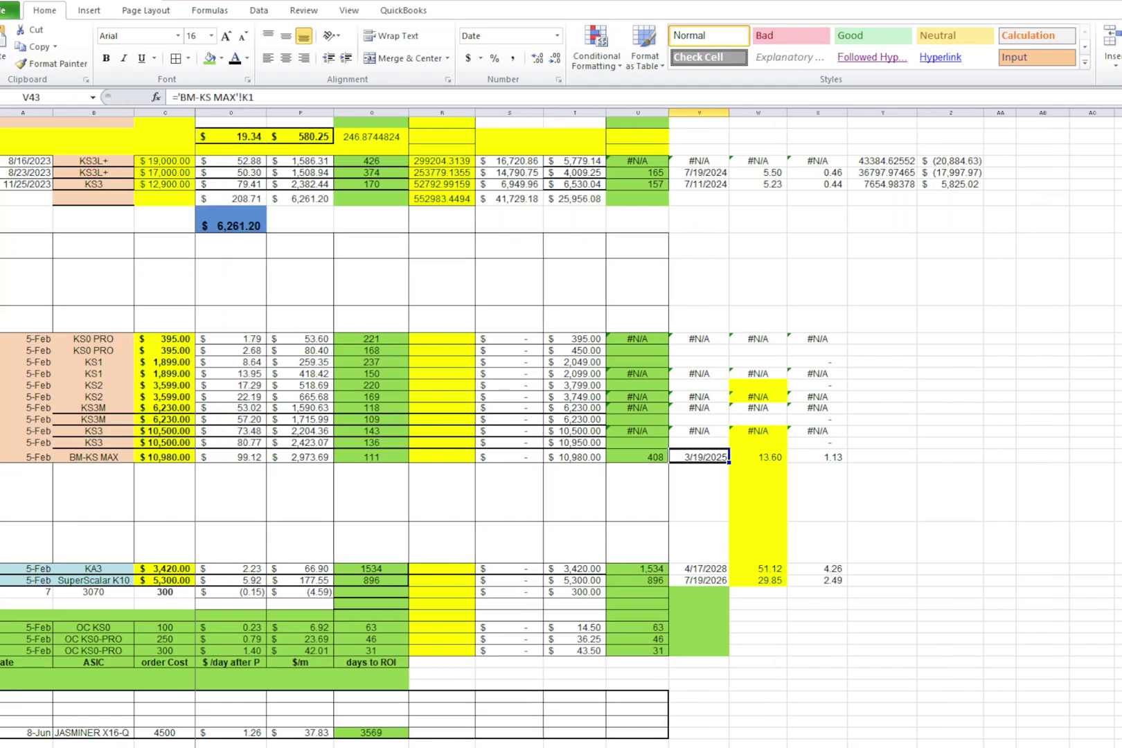
scroll(631, 607, down, 8)
scroll(631, 607, down, 6)
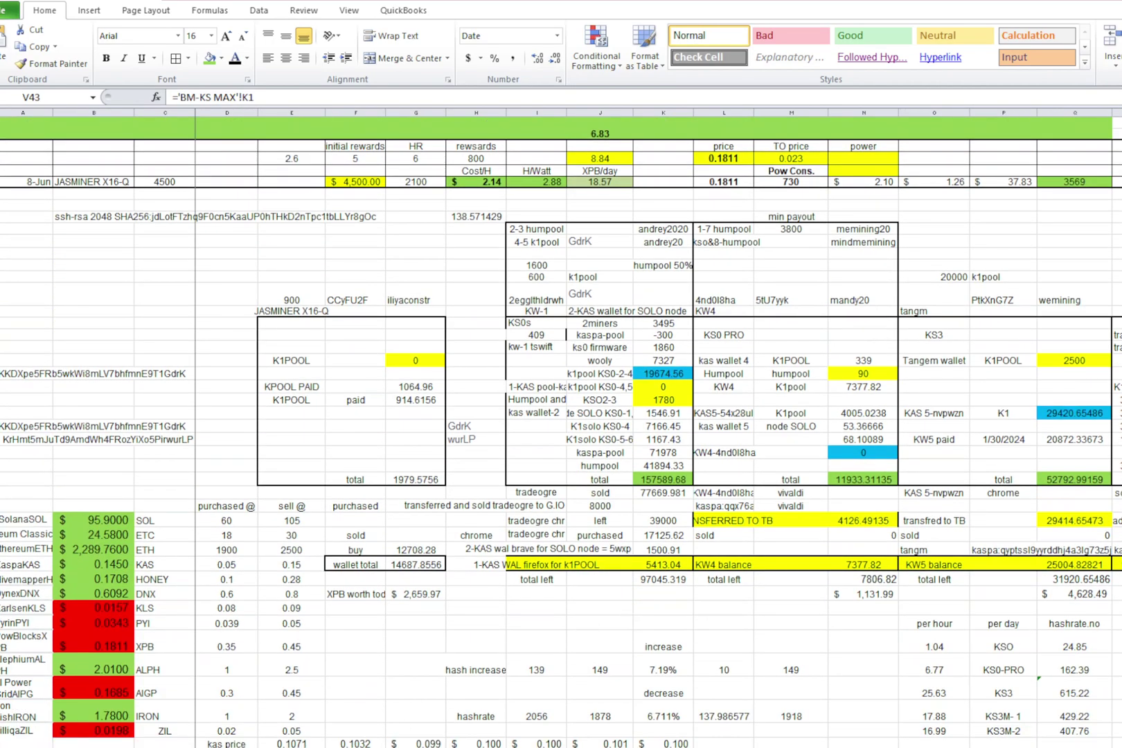
scroll(47, 624, up, 15)
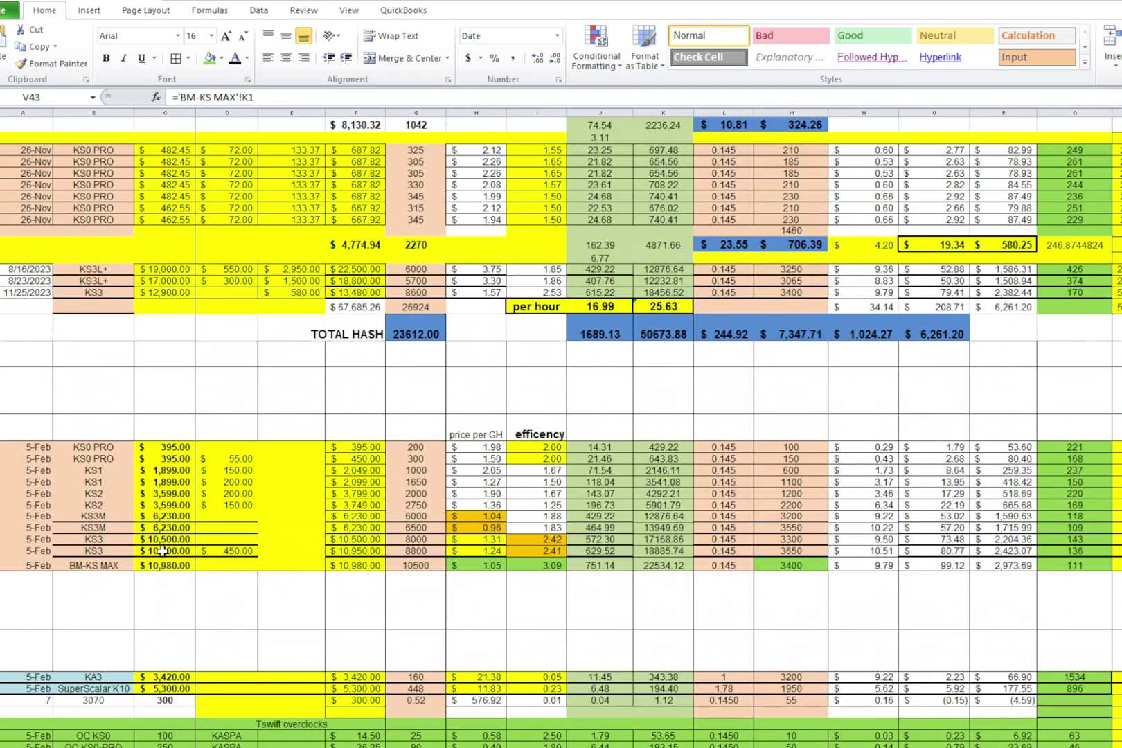
click(163, 550)
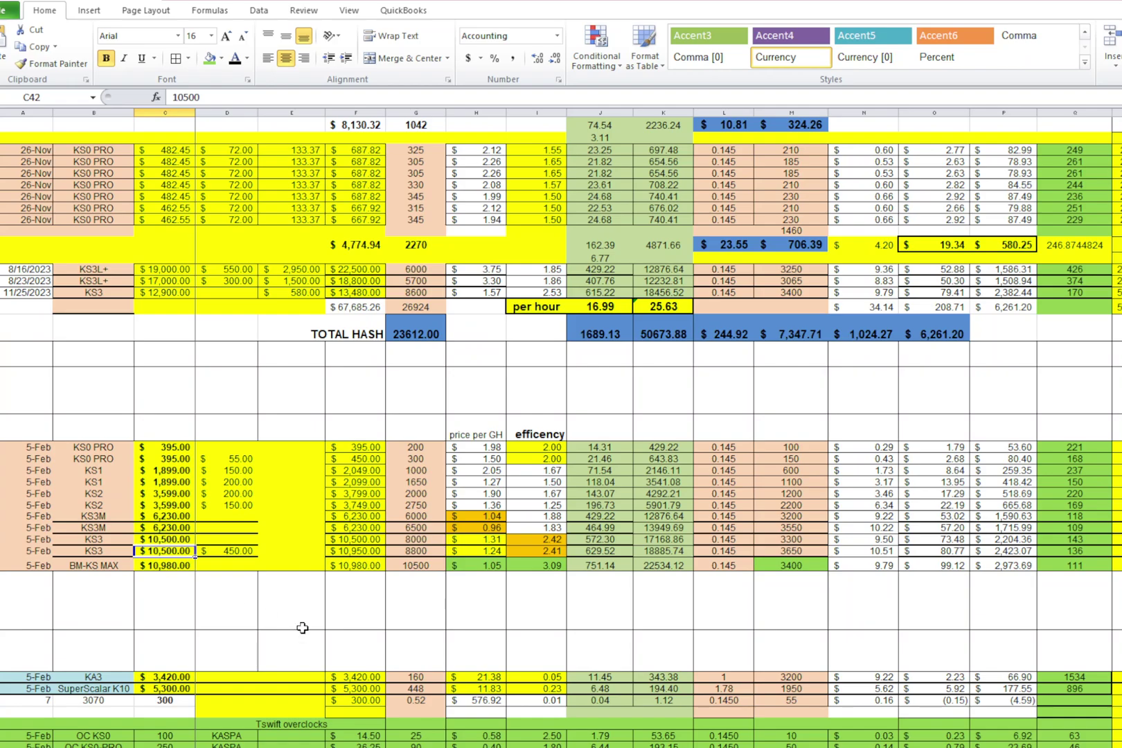
scroll(303, 627, down, 2)
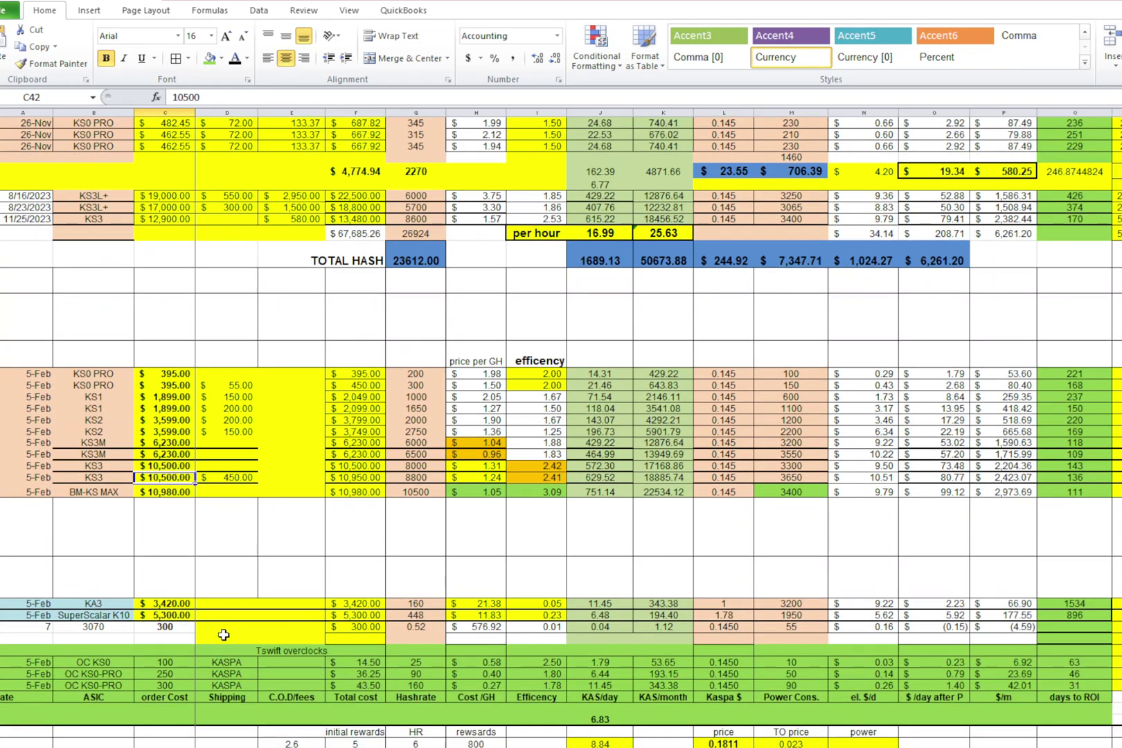
scroll(240, 641, down, 10)
Enter a Kaspa price of 0.16 in B89 and review the recalculated miner earnings.
scroll(240, 641, down, 5)
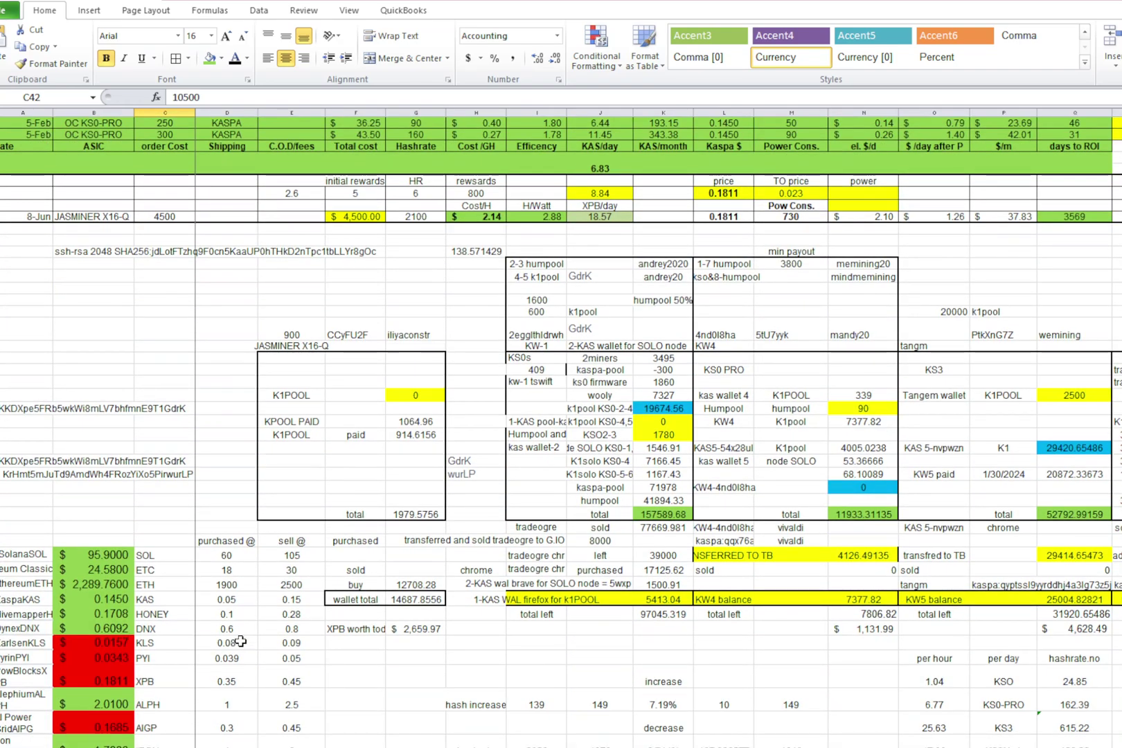
click(97, 599)
mouse_move(789, 747)
text(.)
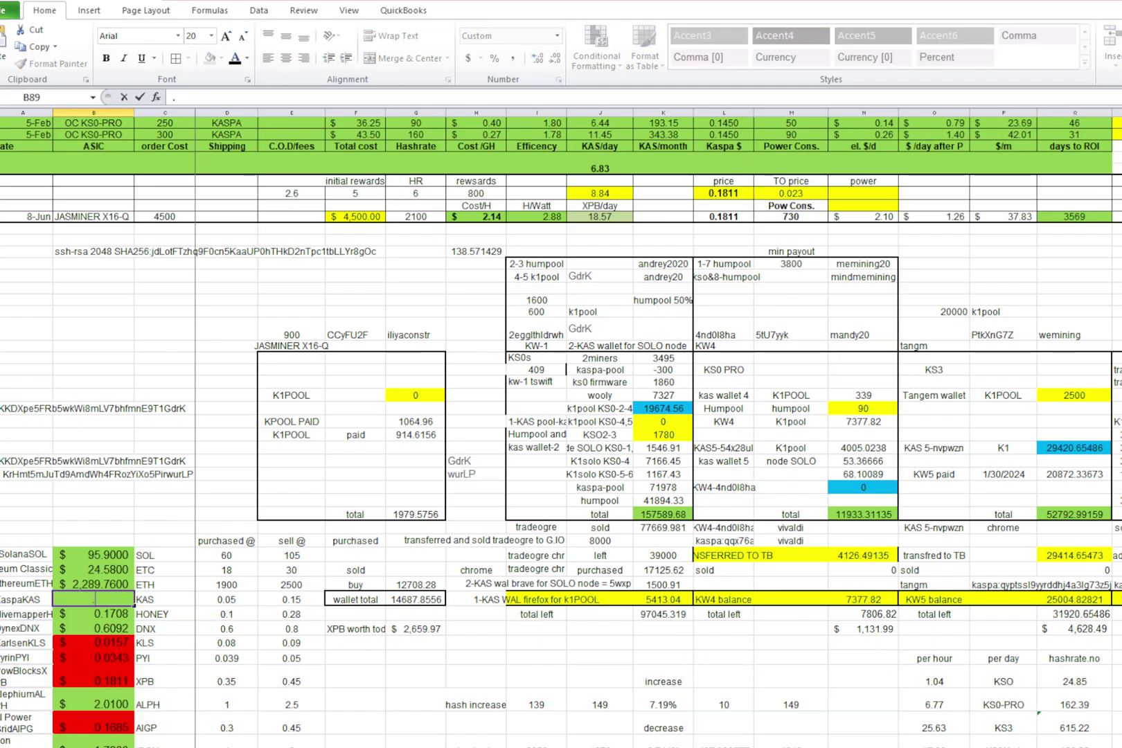
text(16)
key(Up)
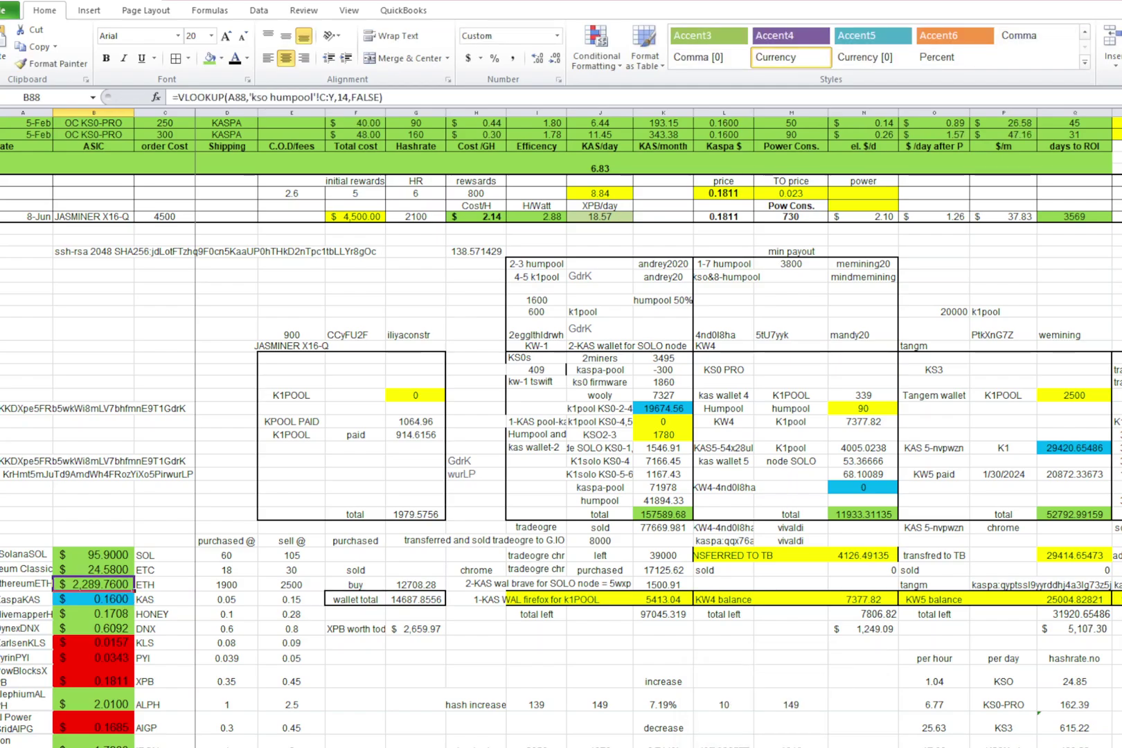
scroll(626, 695, up, 15)
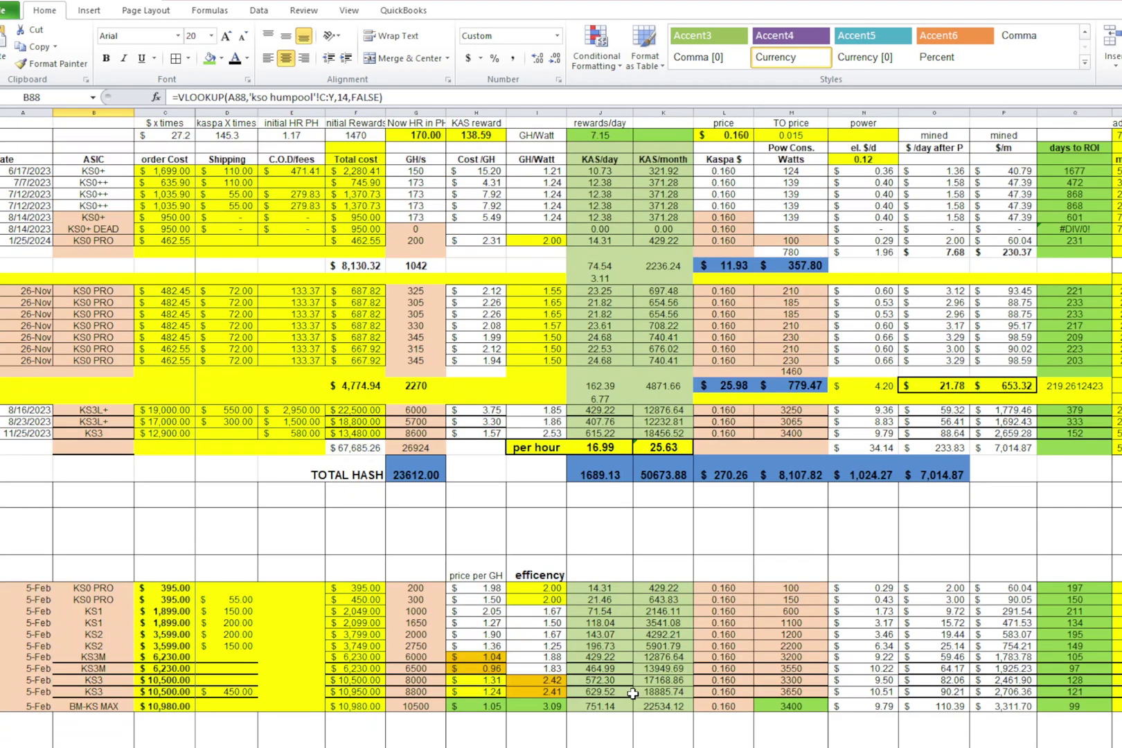
scroll(632, 693, down, 1)
scroll(633, 693, up, 1)
scroll(635, 693, down, 1)
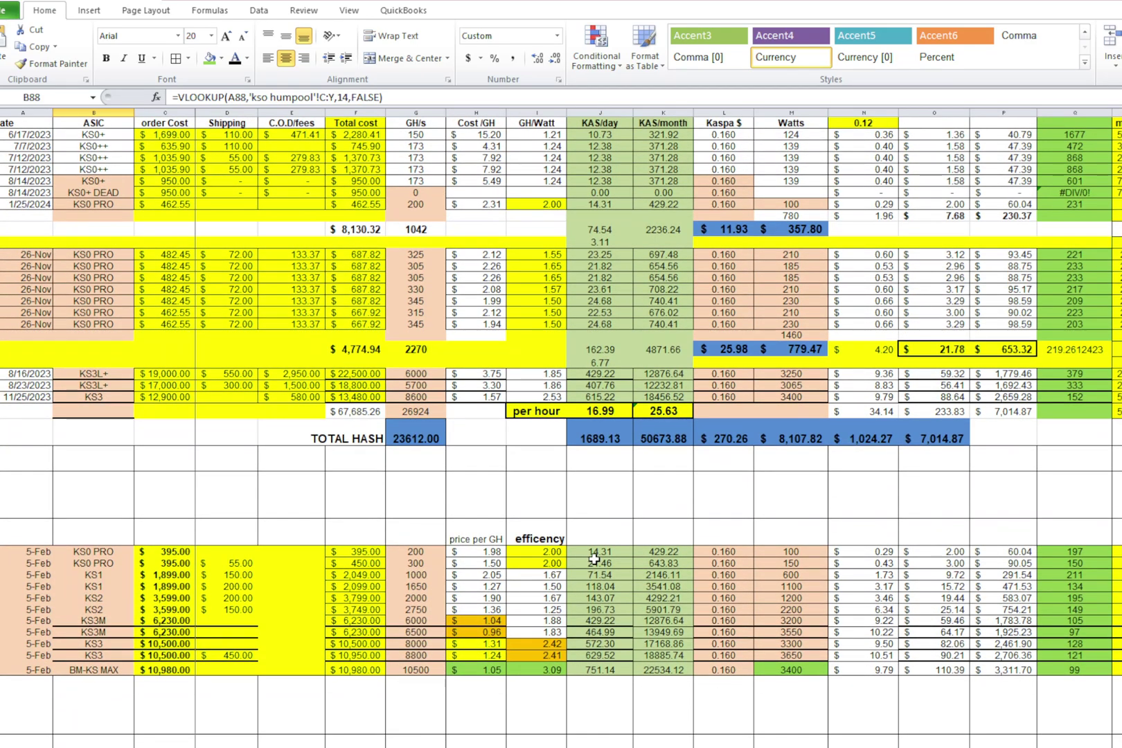
scroll(600, 569, down, 20)
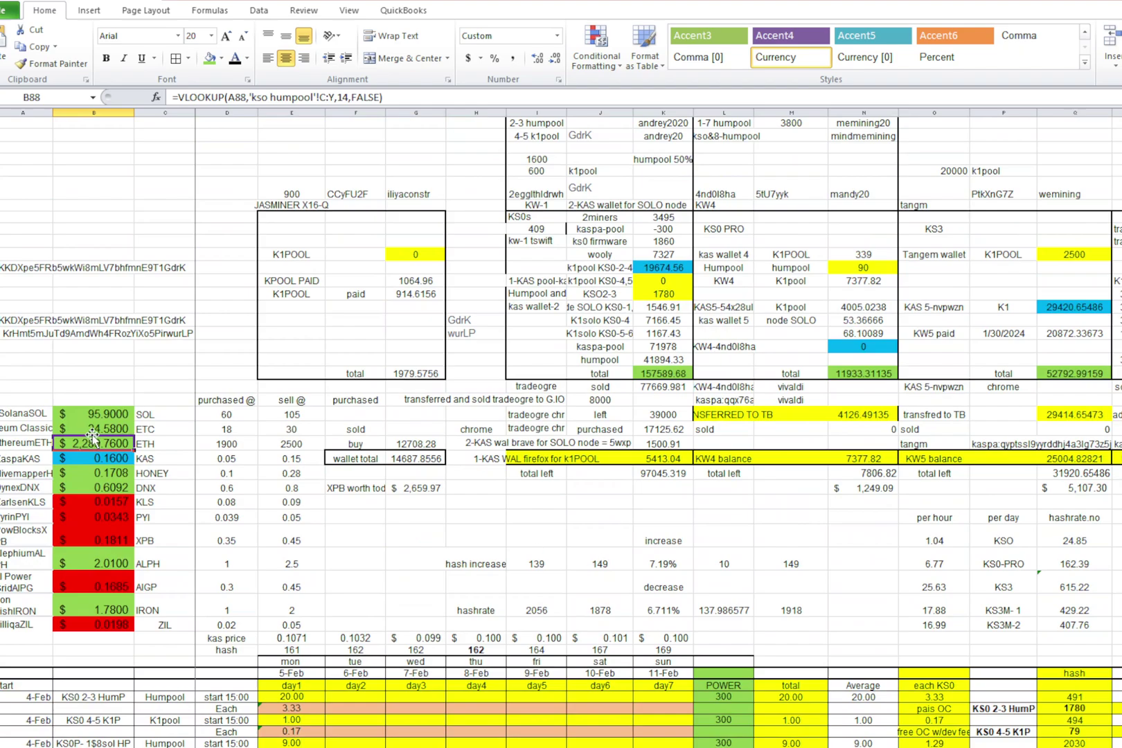
Change the Kaspa price to 0.17 and check the new ROI dates and days to ROI.
click(104, 470)
click(121, 456)
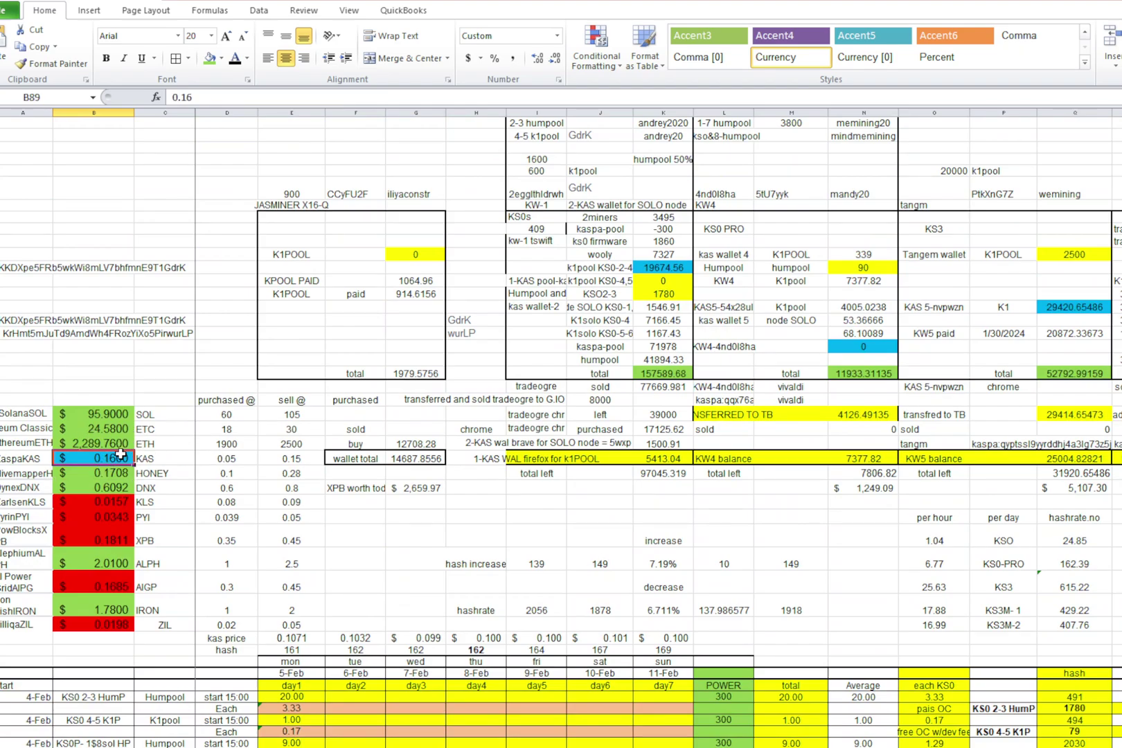
text(.1)
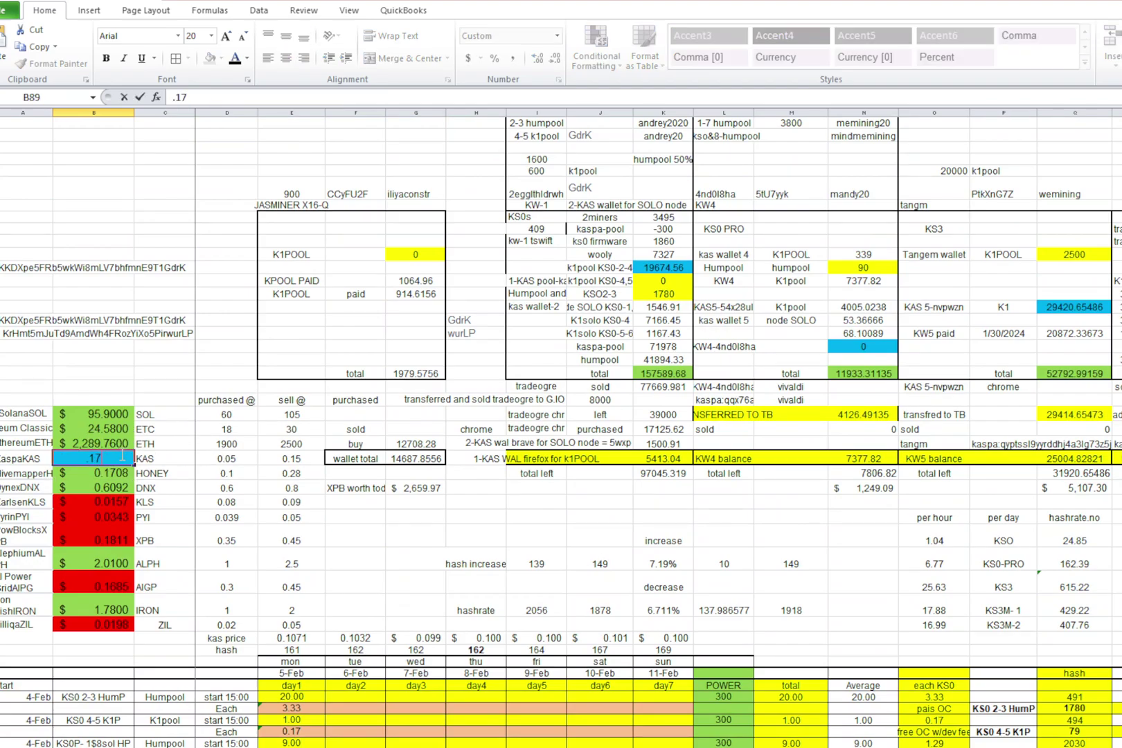
key(Return)
scroll(122, 455, up, 10)
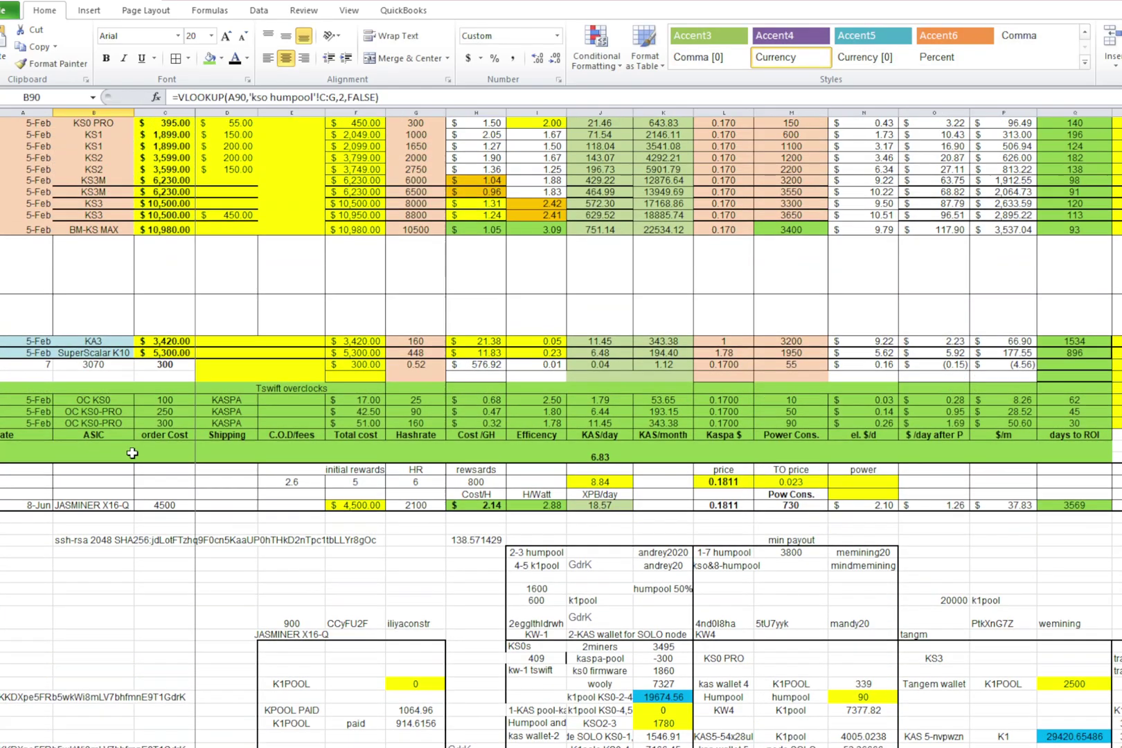
scroll(132, 453, up, 4)
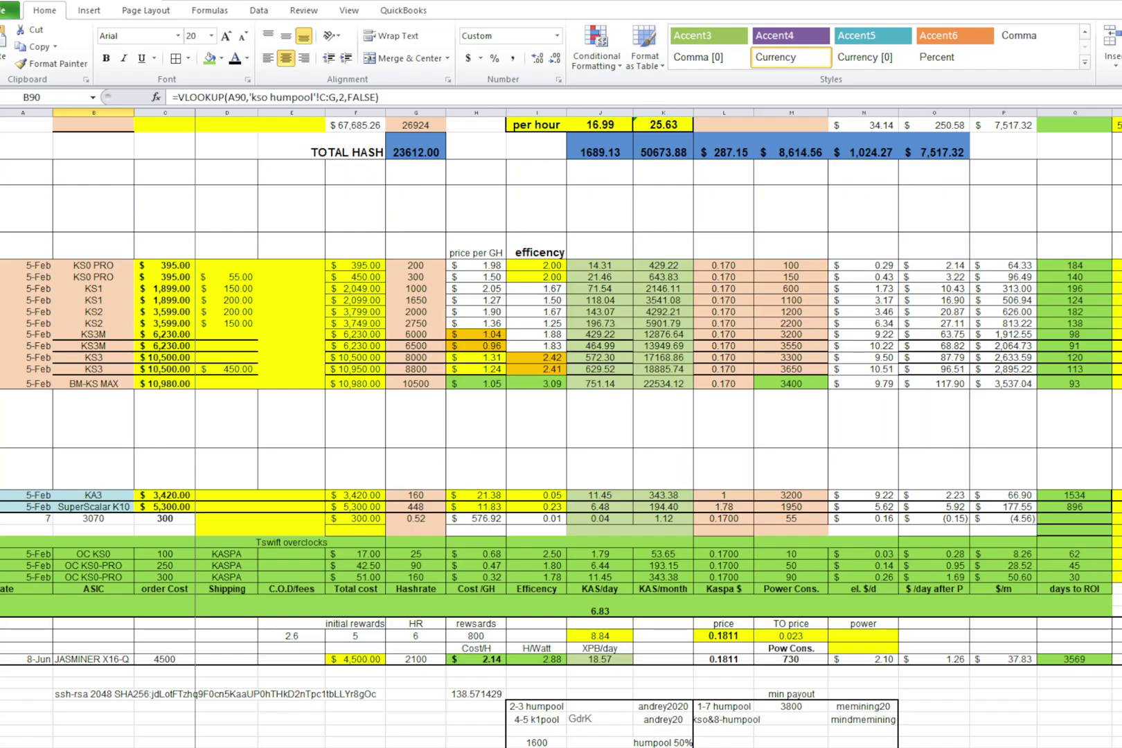
scroll(817, 442, right, 4)
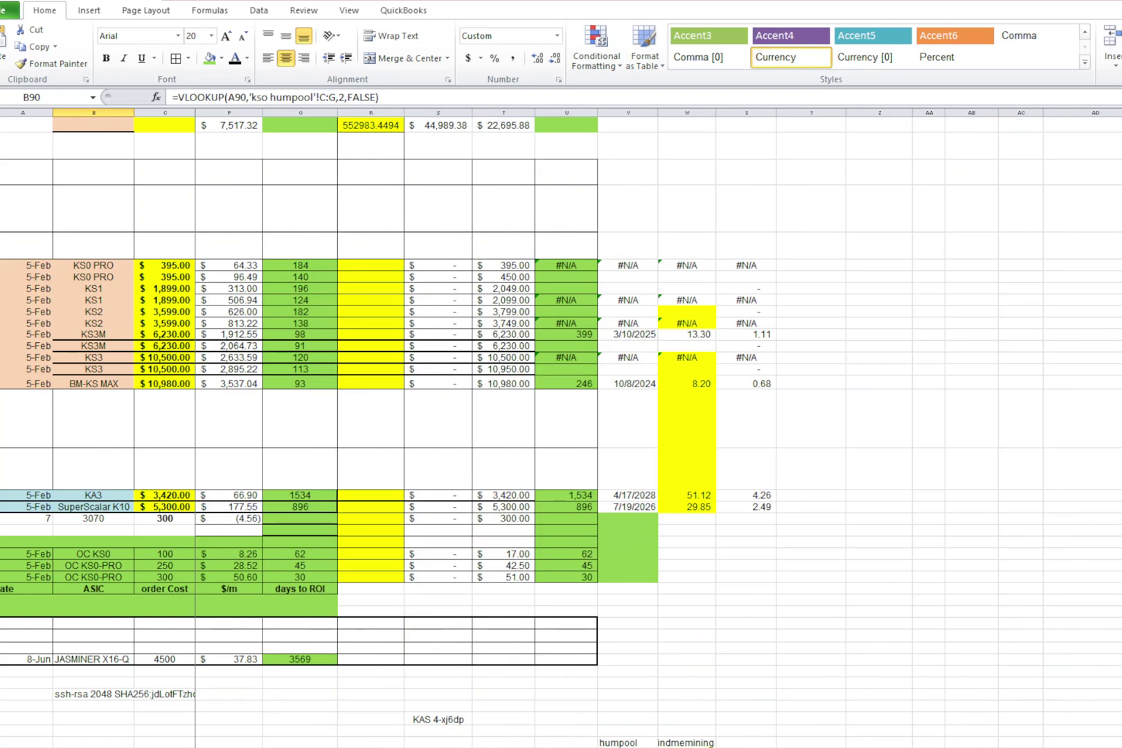
scroll(648, 323, up, 2)
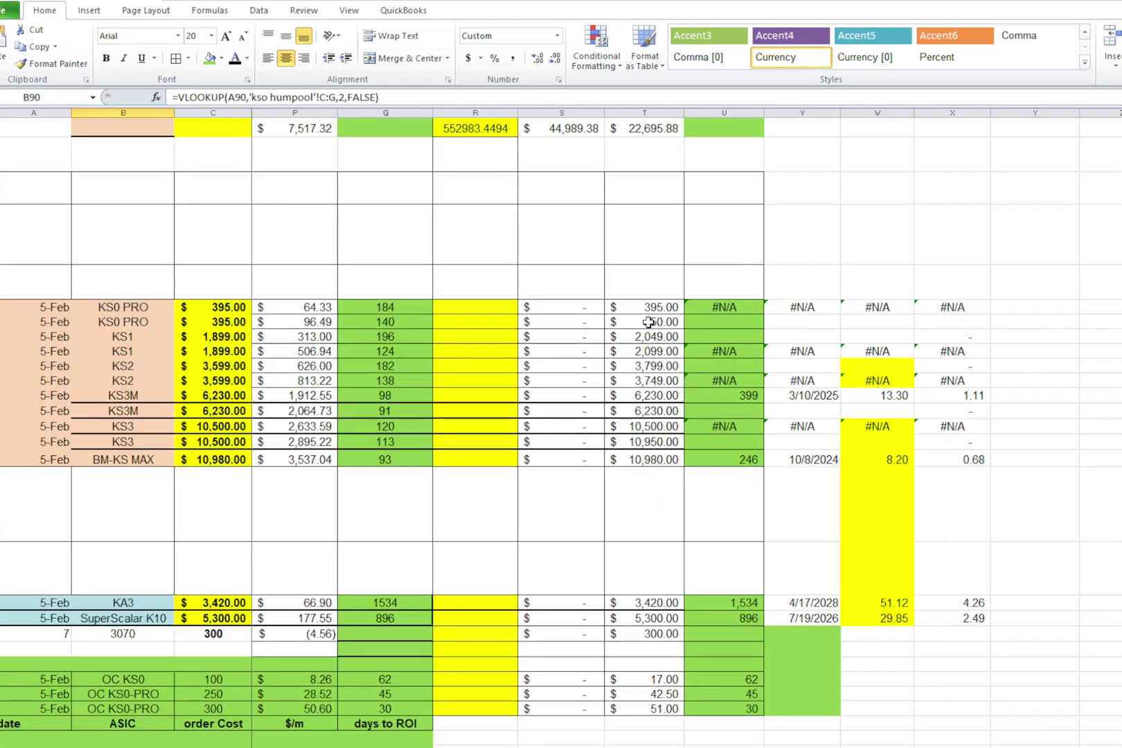
Check the KS3M projected ROI date in the comparison table.
click(808, 396)
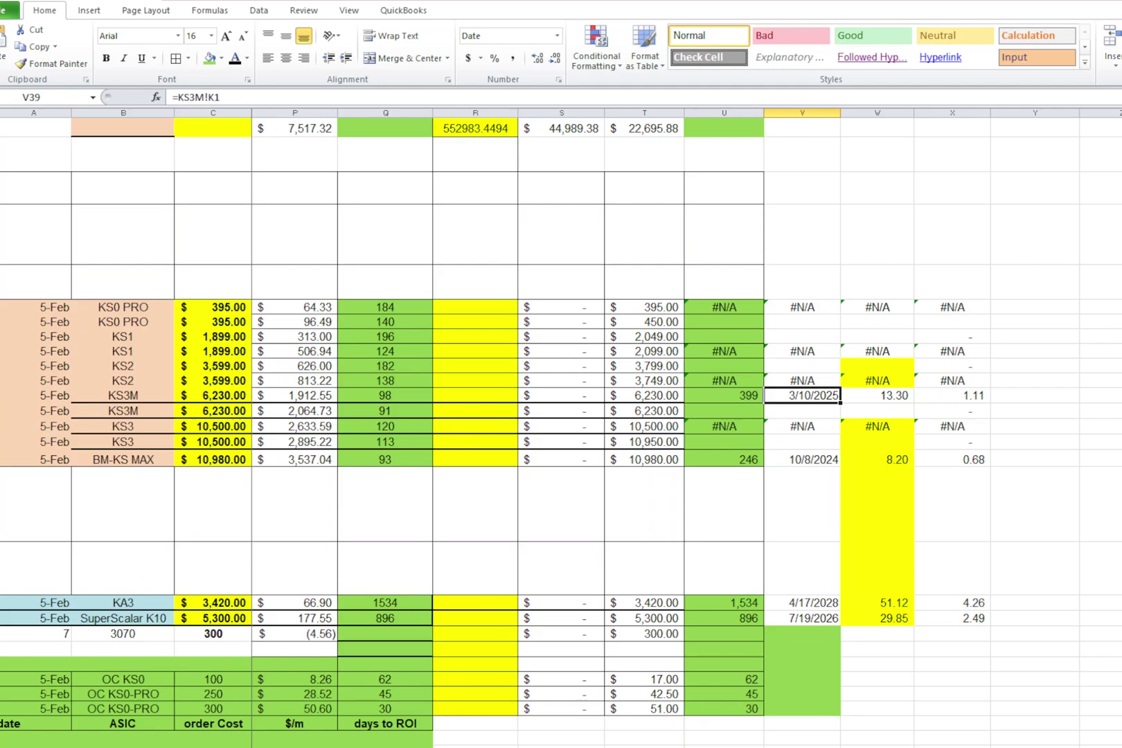
scroll(463, 520, left, 6)
scroll(463, 520, down, 20)
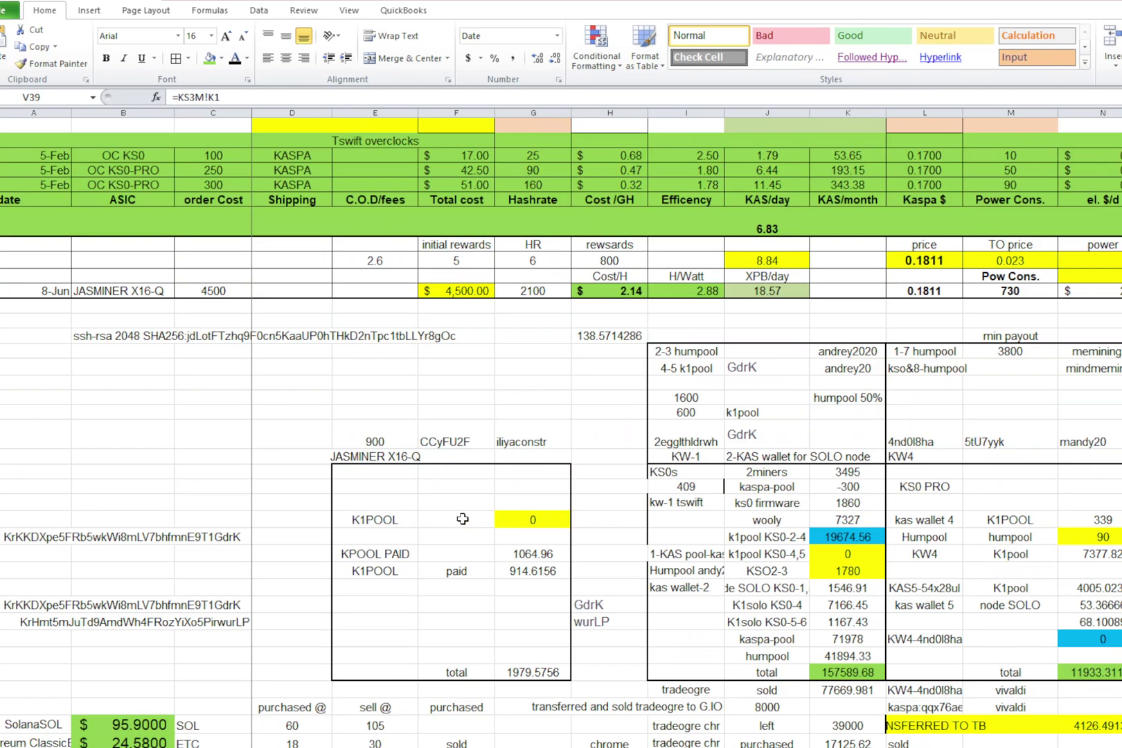
scroll(462, 520, up, 1)
Set the Kaspa price to 0.18 and review the days-to-ROI and ROI date columns.
click(89, 447)
text(.)
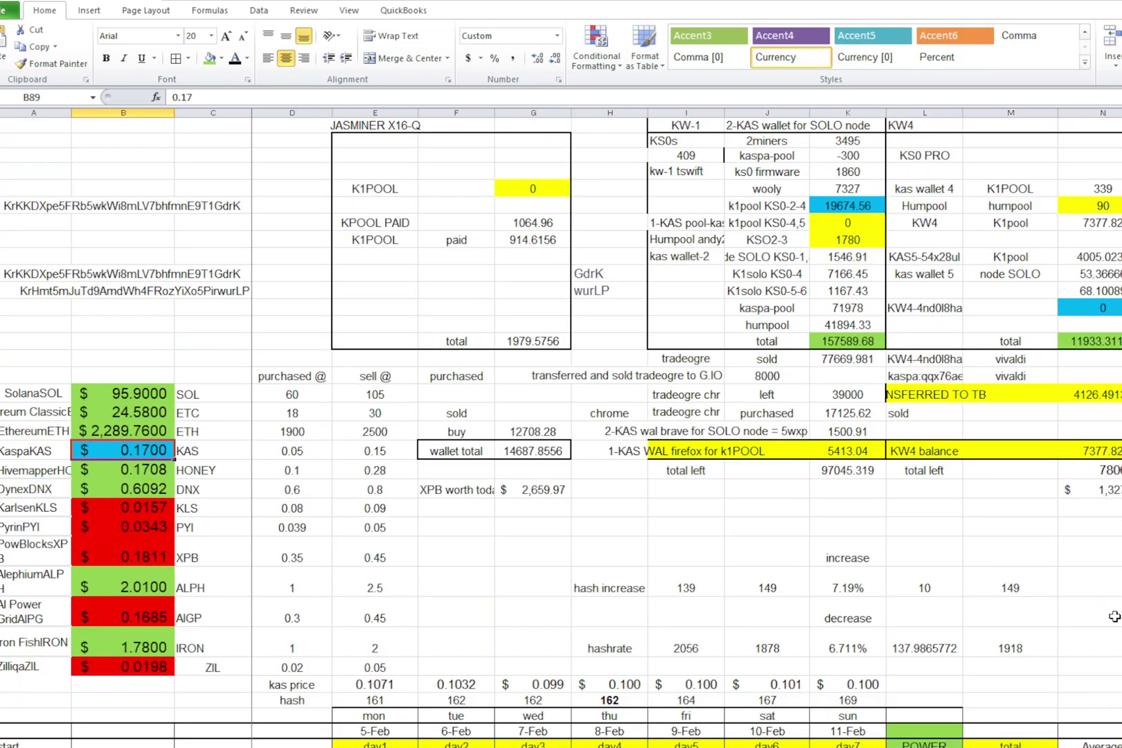
text(18)
key(Return)
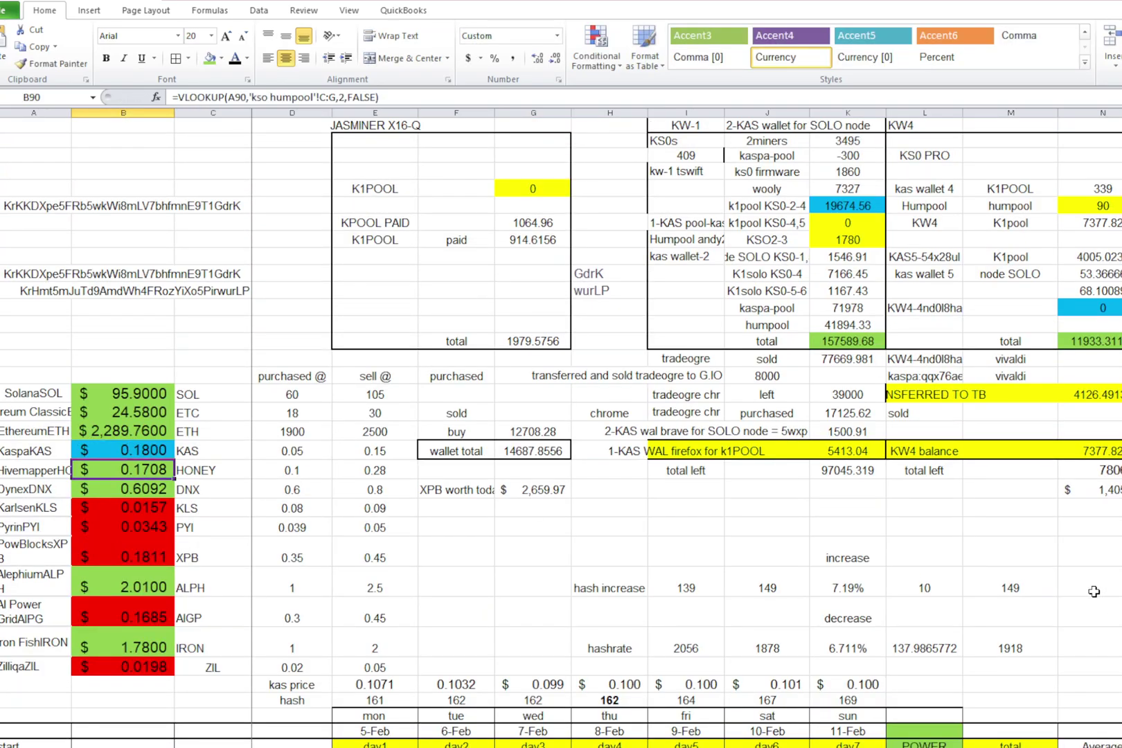
scroll(1004, 466, up, 20)
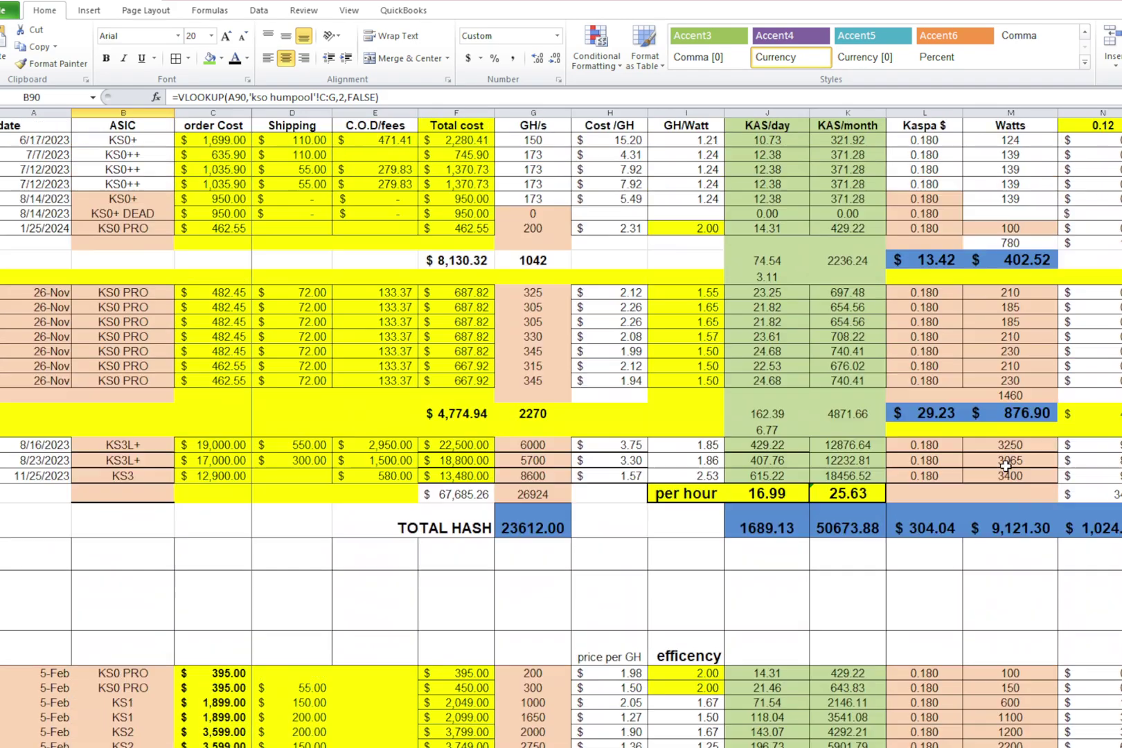
scroll(1005, 466, down, 5)
scroll(1006, 466, down, 5)
scroll(1004, 463, up, 3)
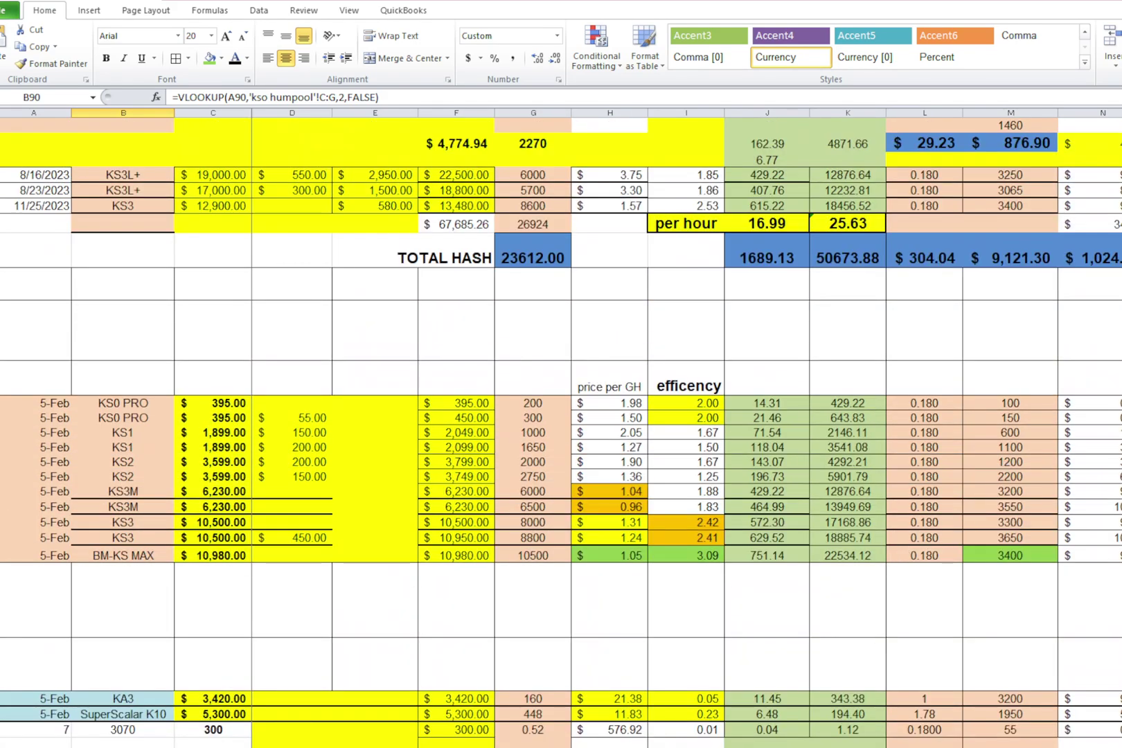
scroll(685, 429, right, 8)
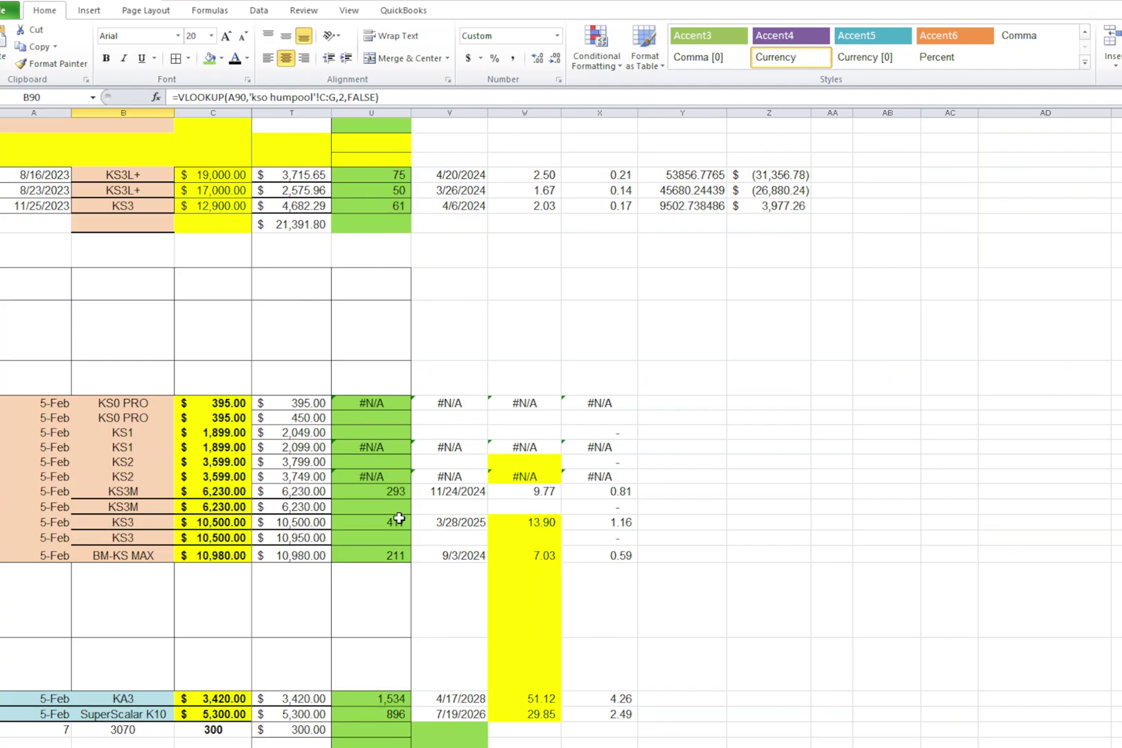
click(450, 525)
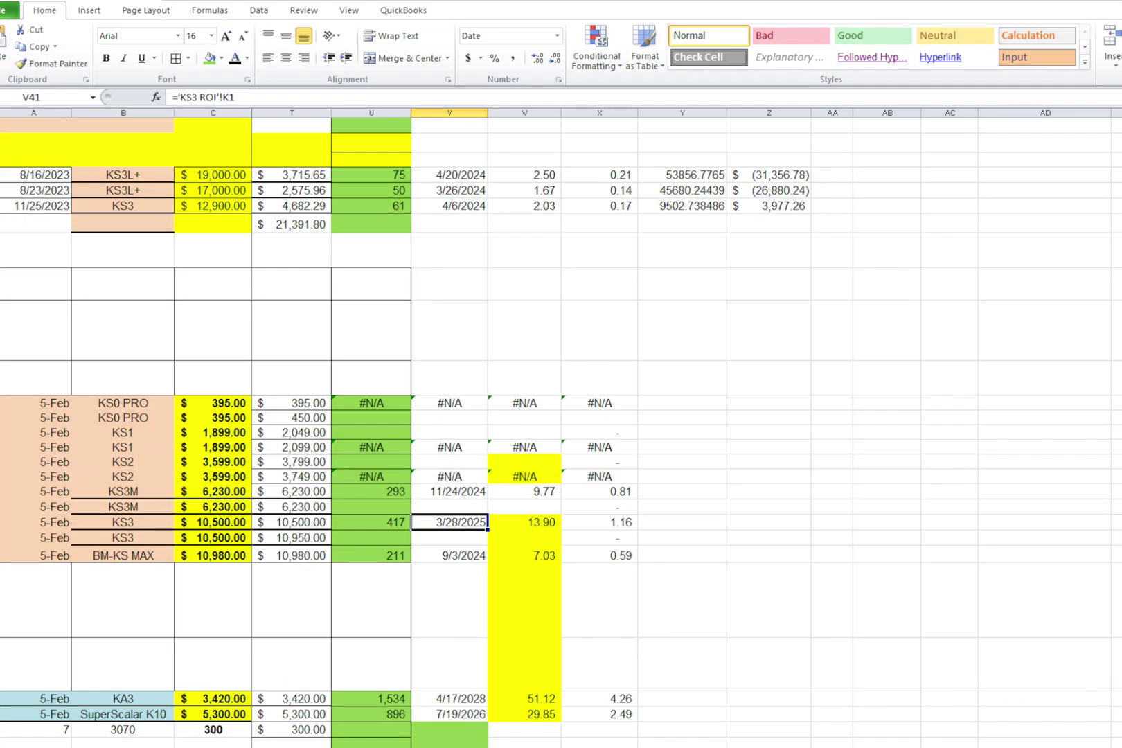
scroll(686, 429, left, 6)
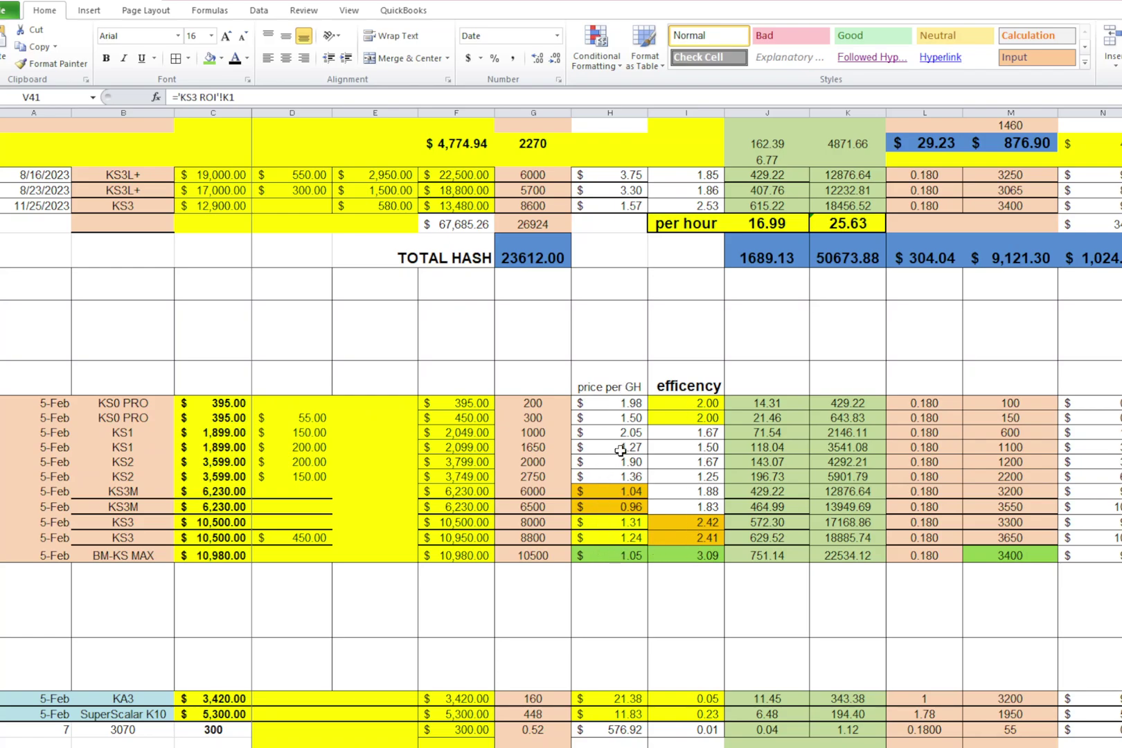
Inspect the KS0 PRO price-per-GH values and compare the KS0 PRO 300 and BM-KS MAX hashrates.
click(627, 421)
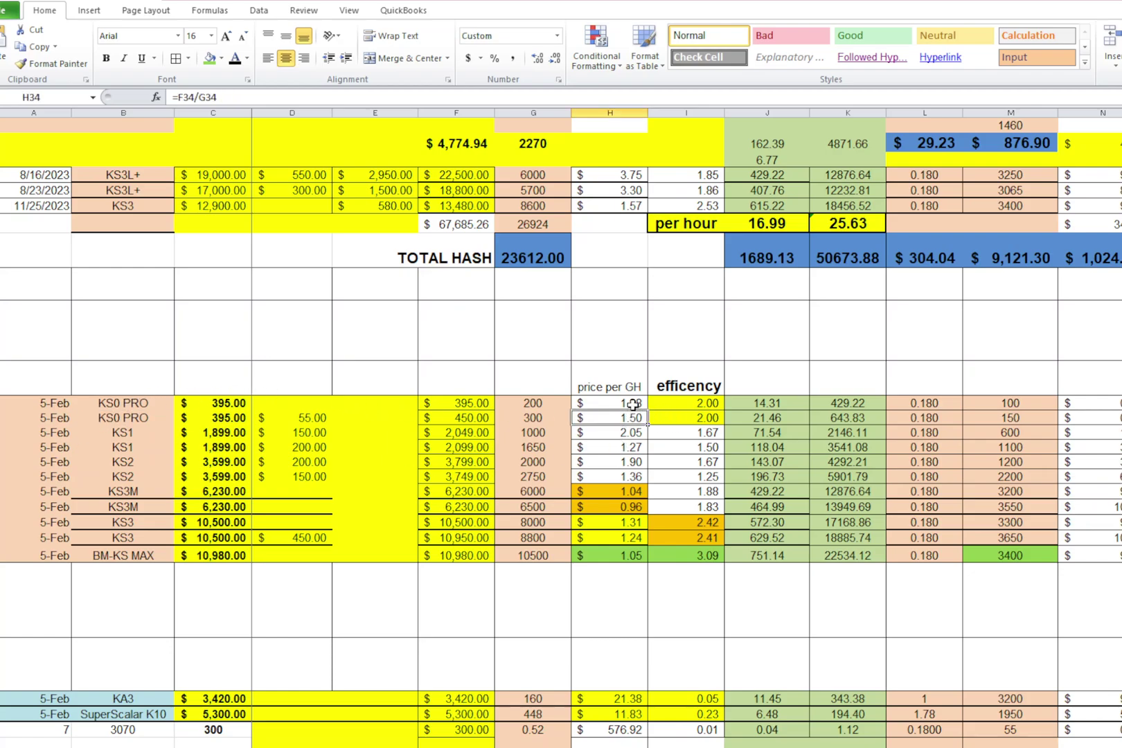
drag(631, 404, 633, 414)
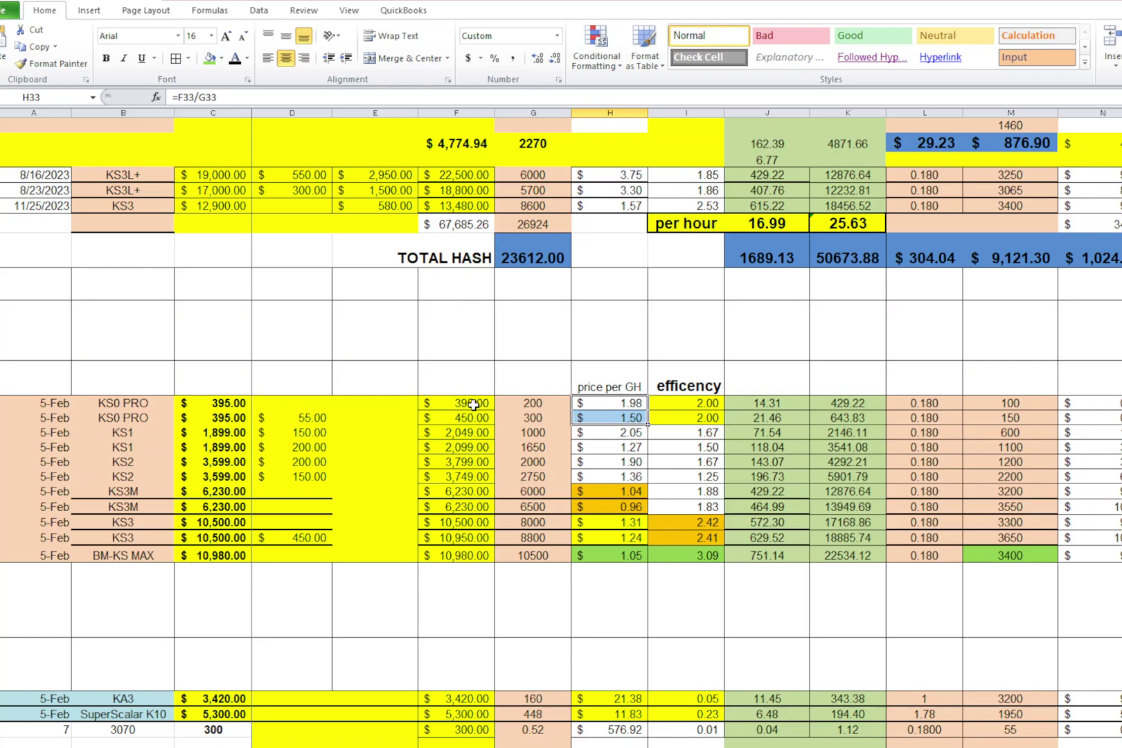
click(550, 417)
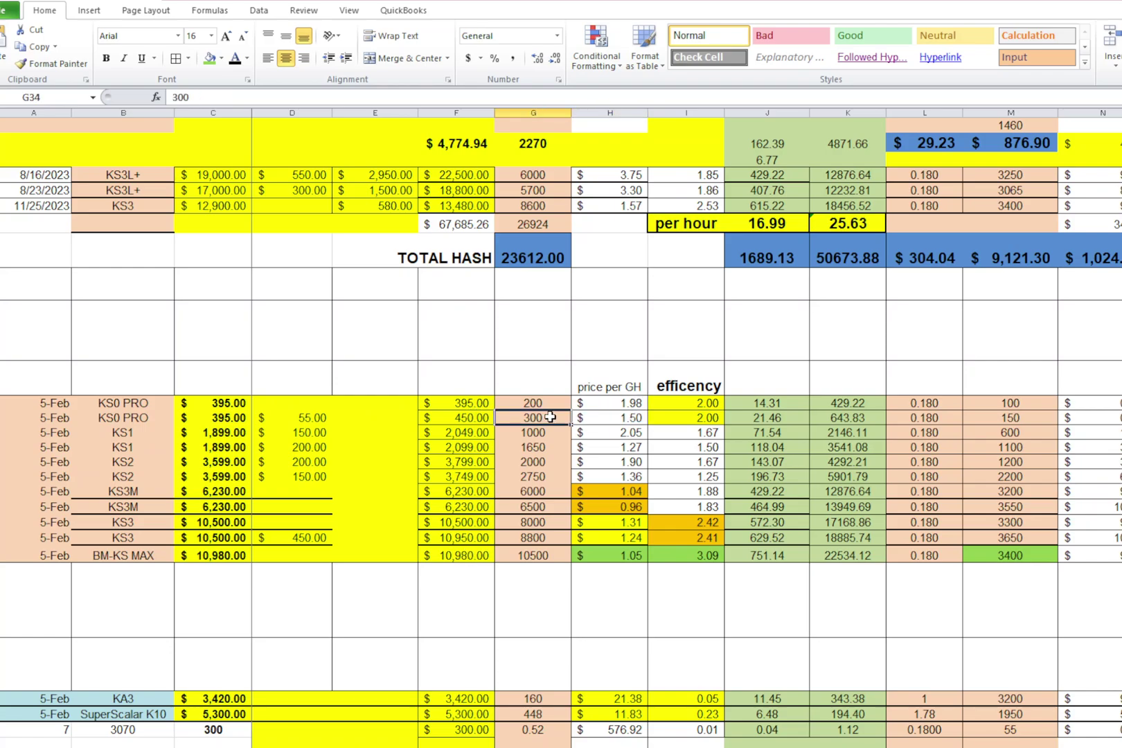
click(543, 554)
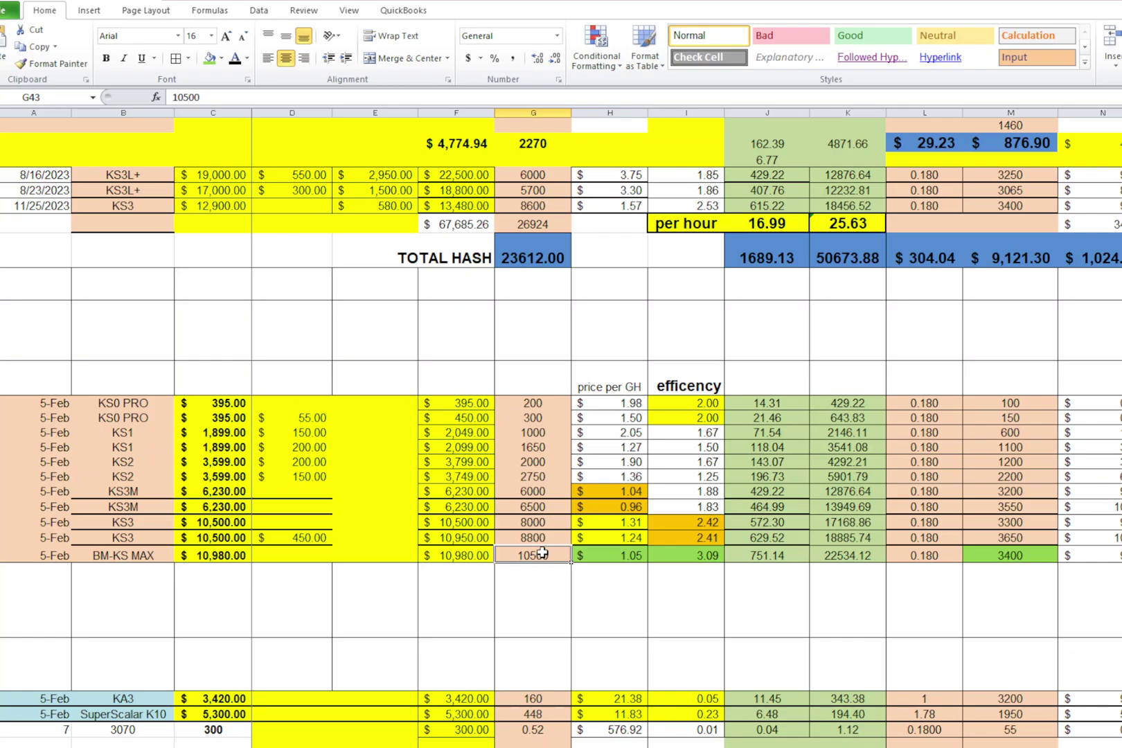
click(542, 418)
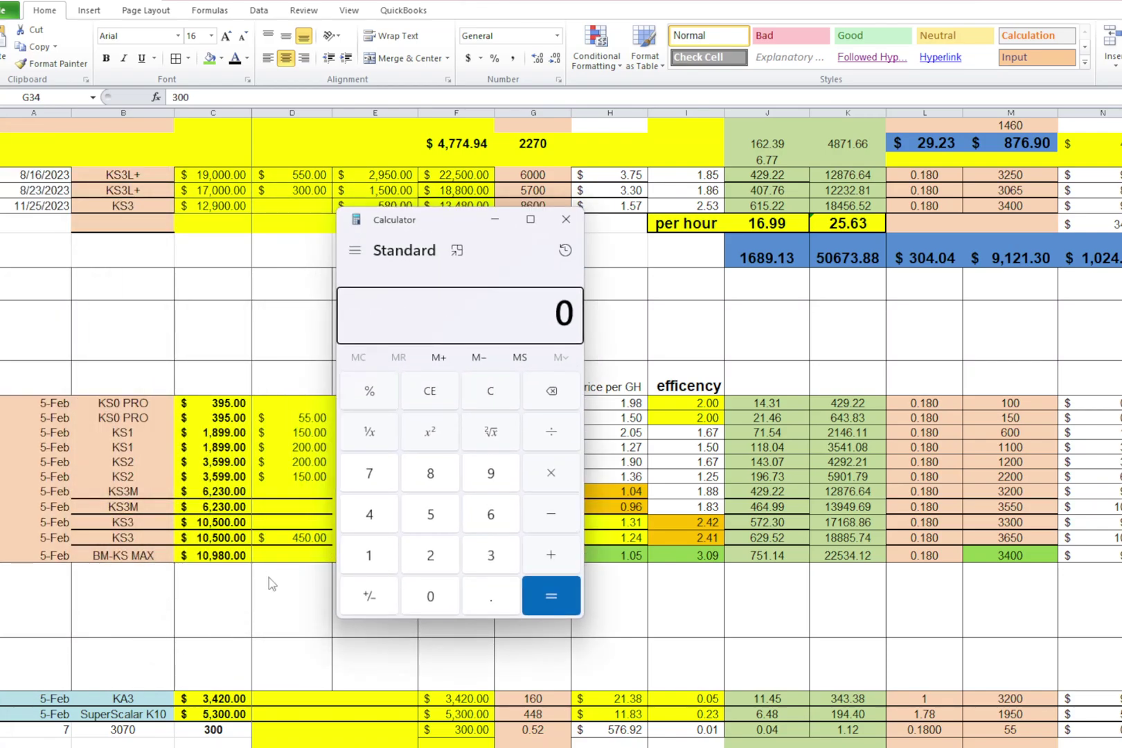
Compute 10500 ÷ 300 = 35 in Calculator, then close it.
click(369, 554)
click(428, 596)
click(430, 516)
click(430, 596)
click(430, 595)
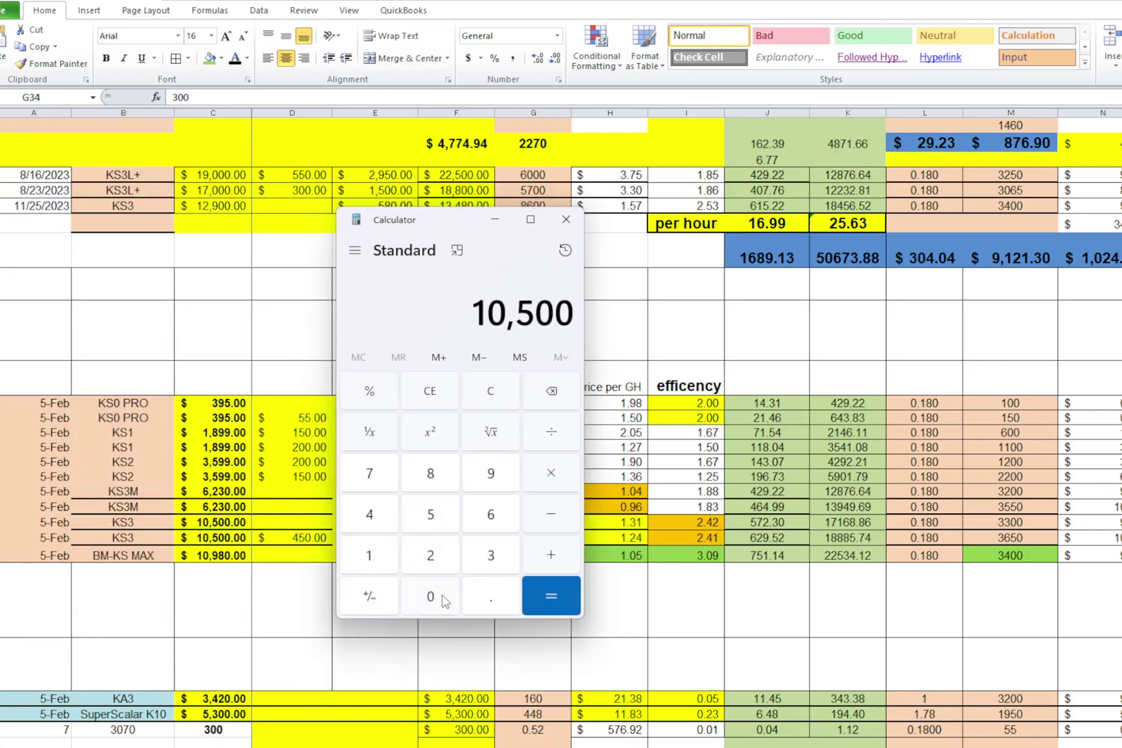
click(554, 432)
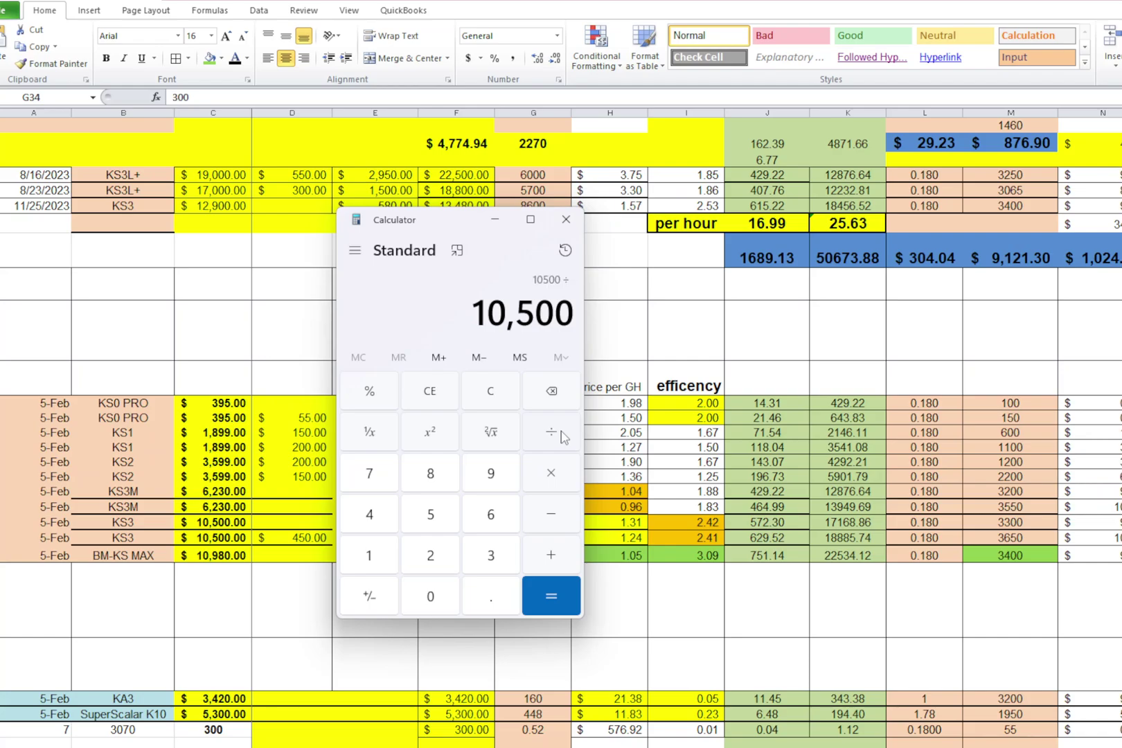
click(499, 558)
click(444, 601)
click(444, 601)
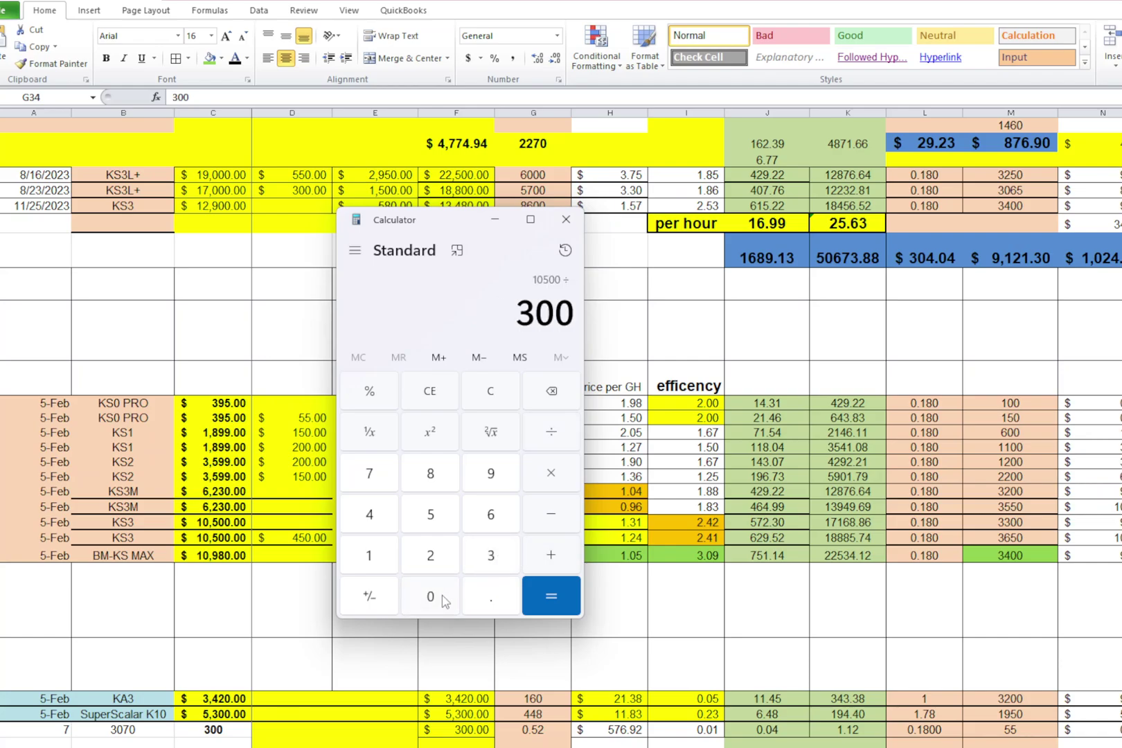
click(543, 599)
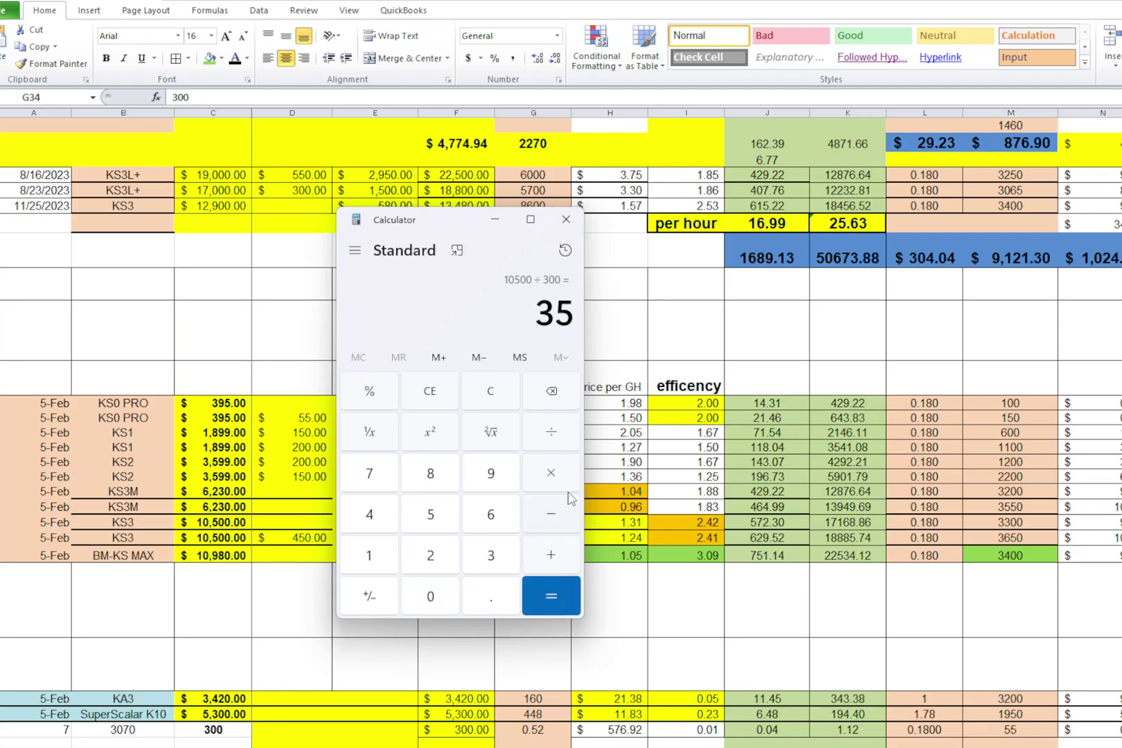
click(567, 221)
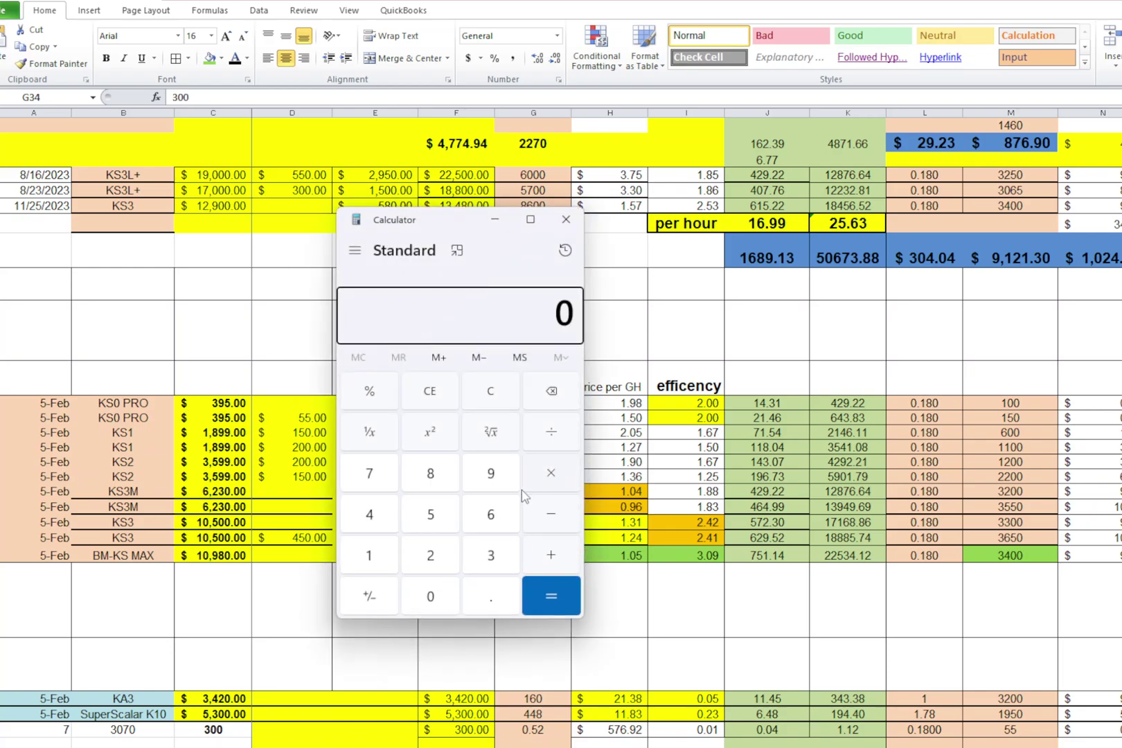
Multiply 395 by 35 in Calculator to get 13,825.
click(491, 555)
click(490, 473)
click(432, 514)
click(551, 473)
click(490, 554)
click(437, 519)
click(541, 592)
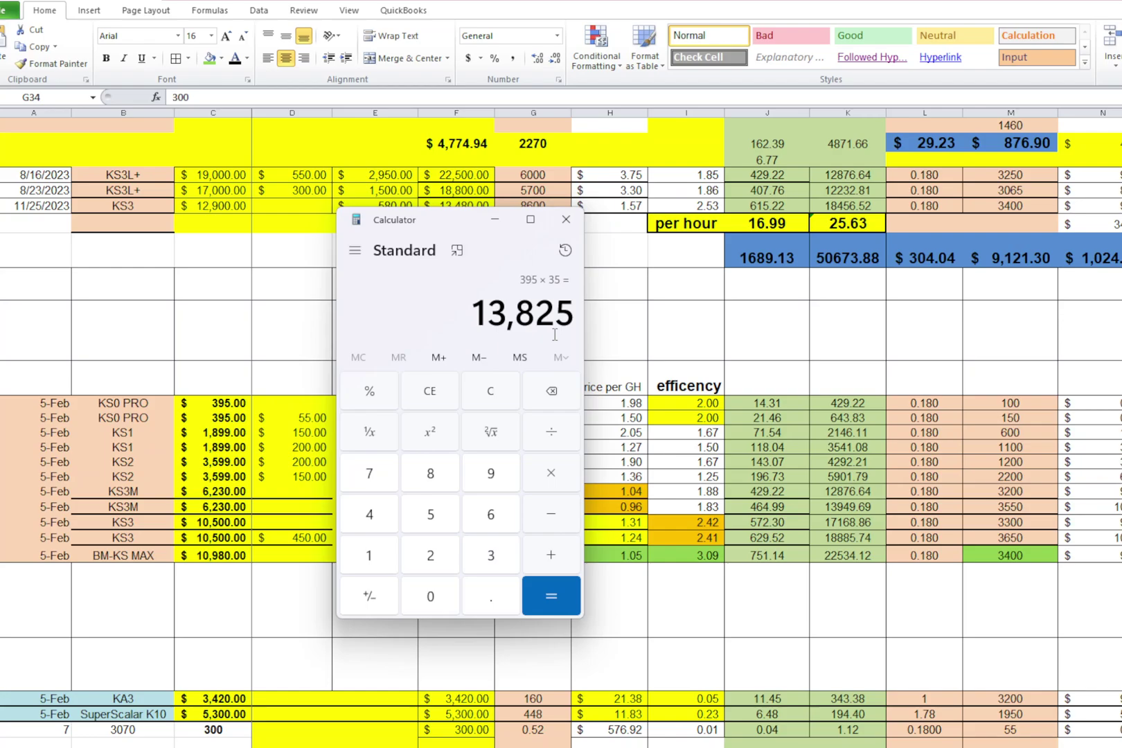
Close Calculator and check the BM-KS MAX row: $10,980.00 and 10500 GH.
click(566, 219)
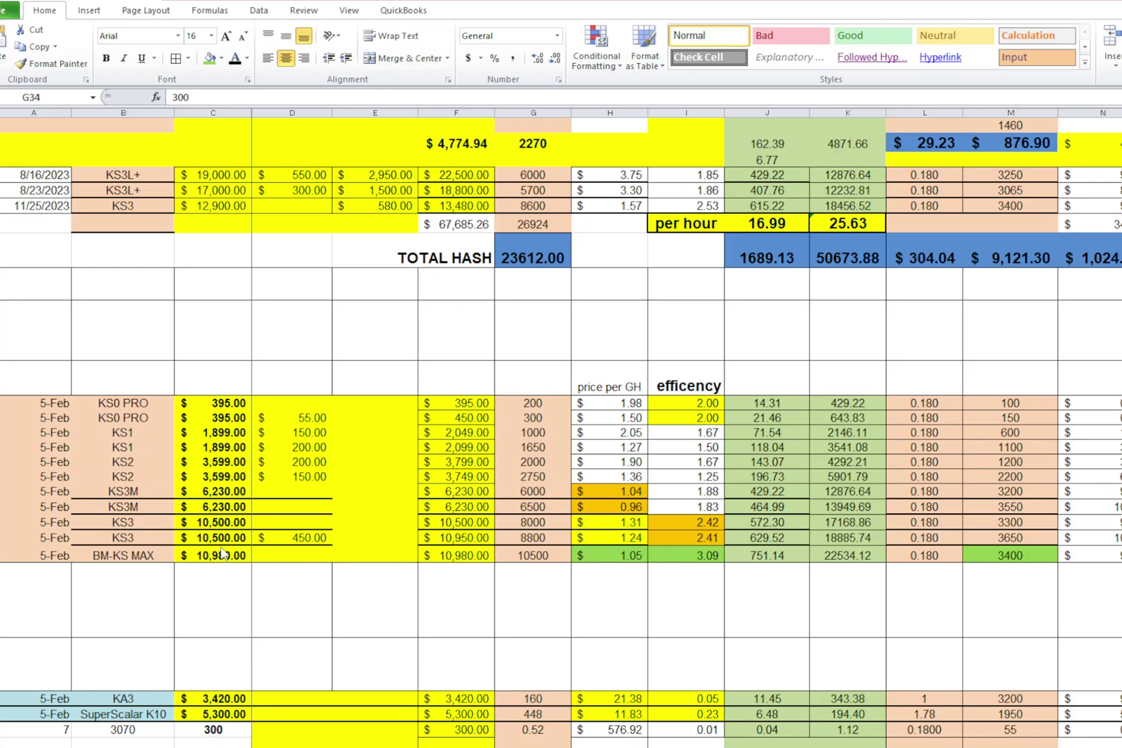
click(171, 553)
click(556, 559)
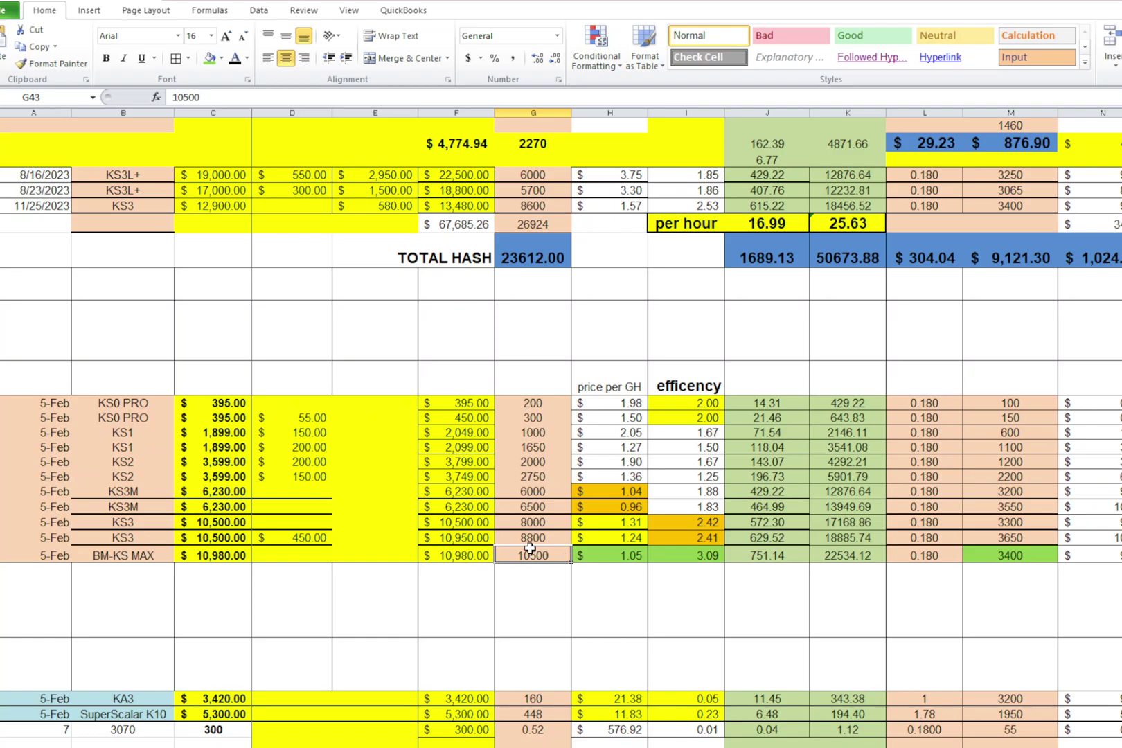
Scroll through the 5-Feb miner rows of the comparison sheet to review them.
scroll(531, 548, up, 1)
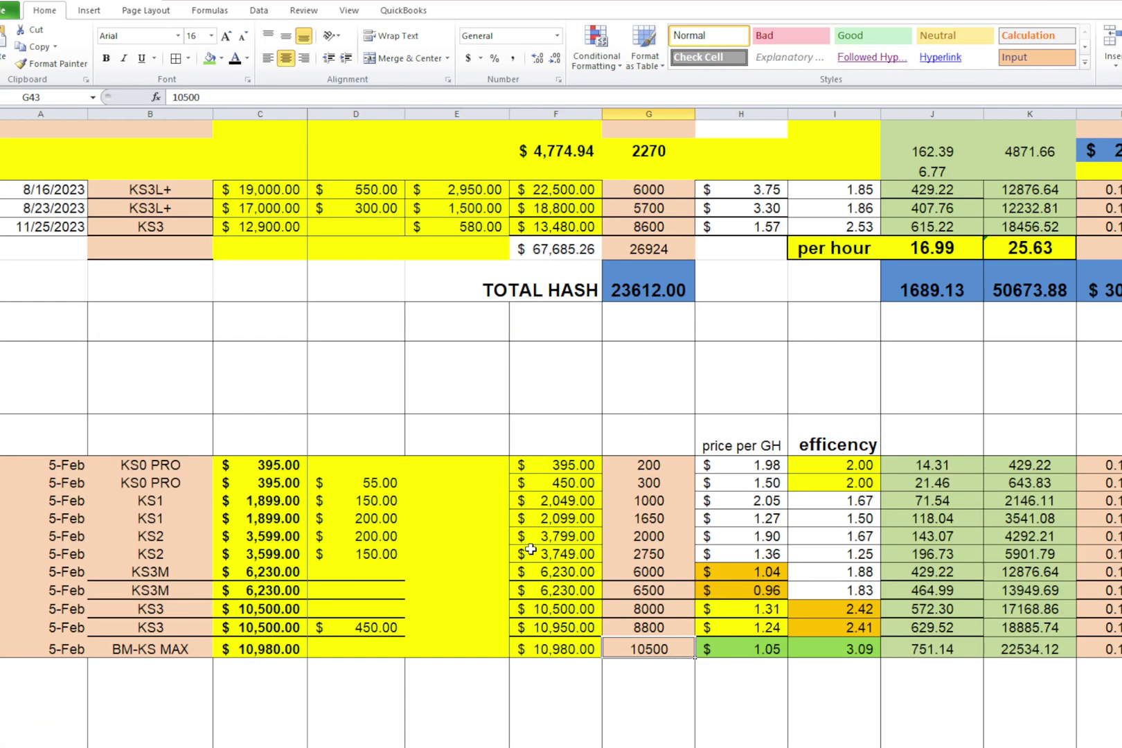
scroll(531, 548, up, 1)
scroll(531, 547, down, 4)
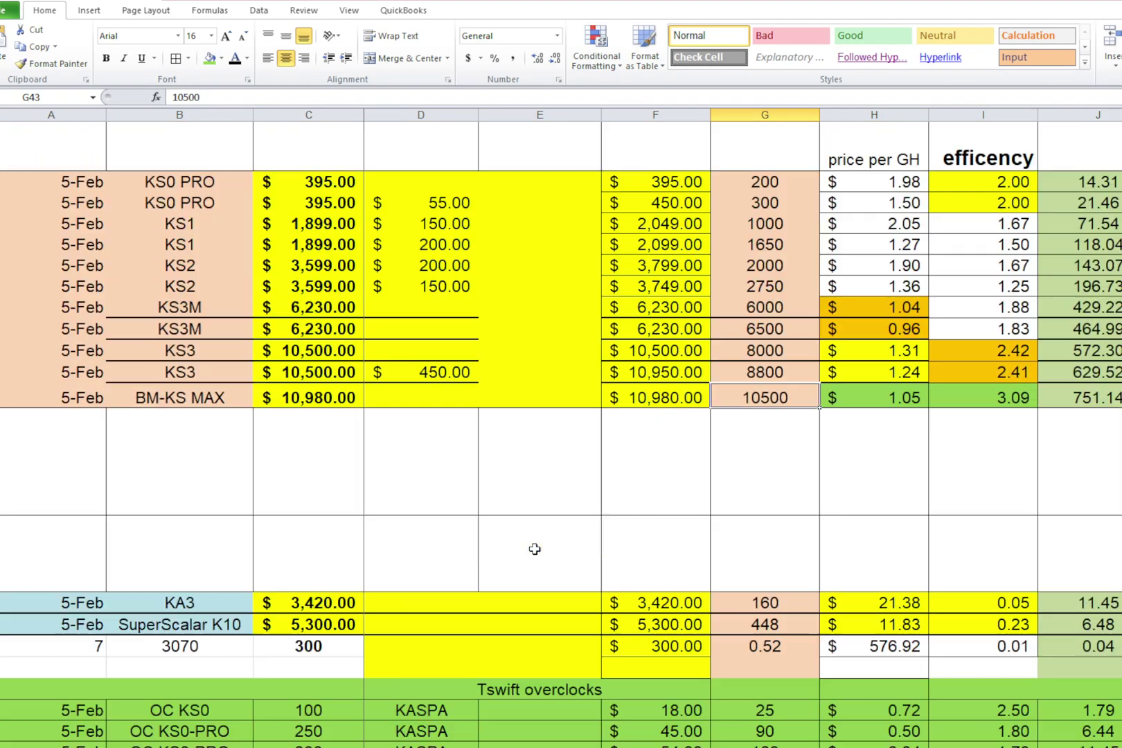
scroll(533, 547, up, 2)
scroll(537, 549, down, 2)
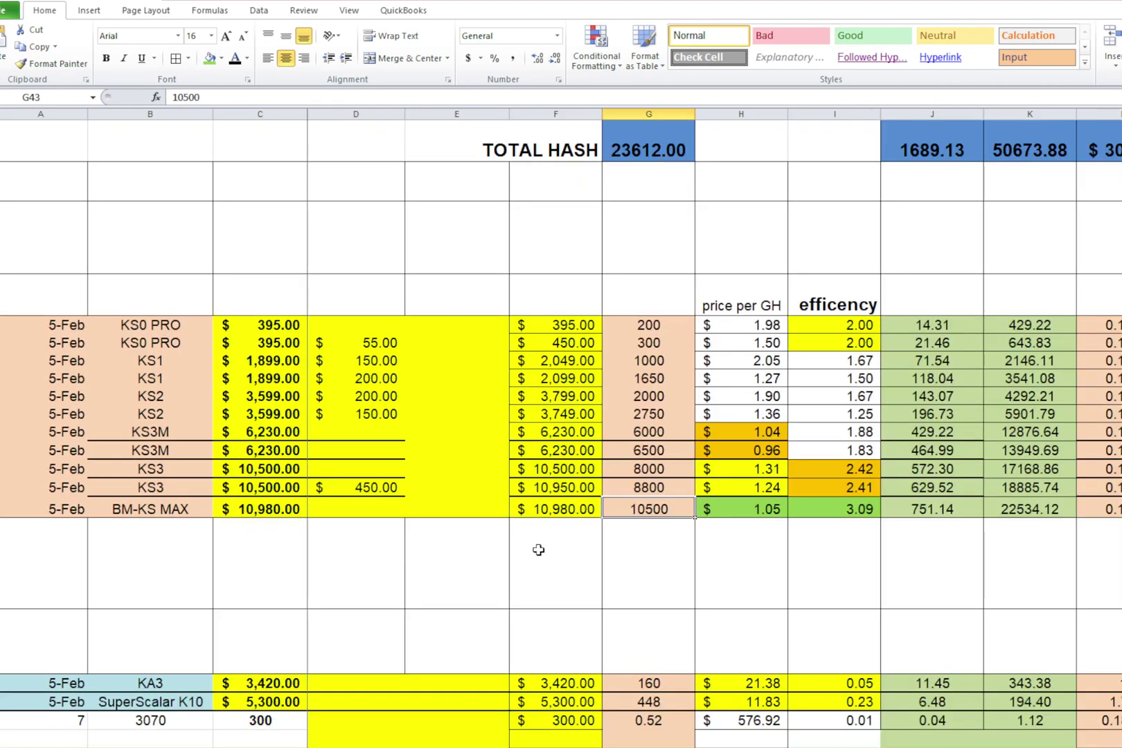
scroll(537, 549, up, 3)
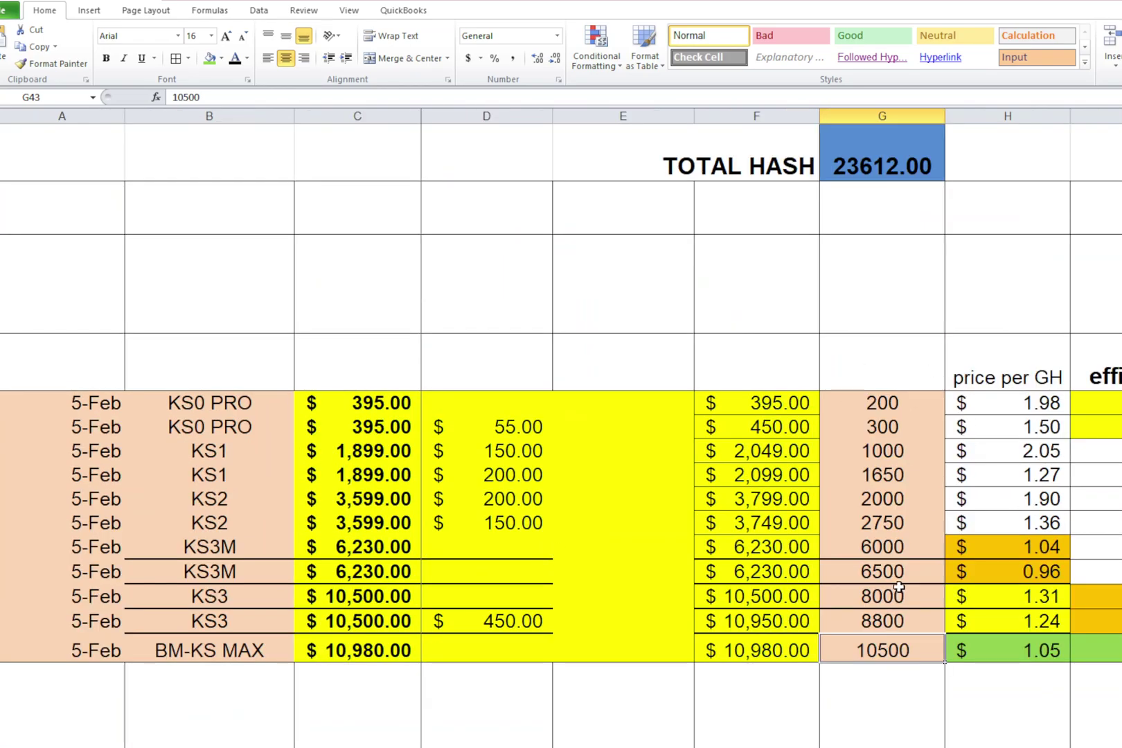
scroll(897, 589, down, 1)
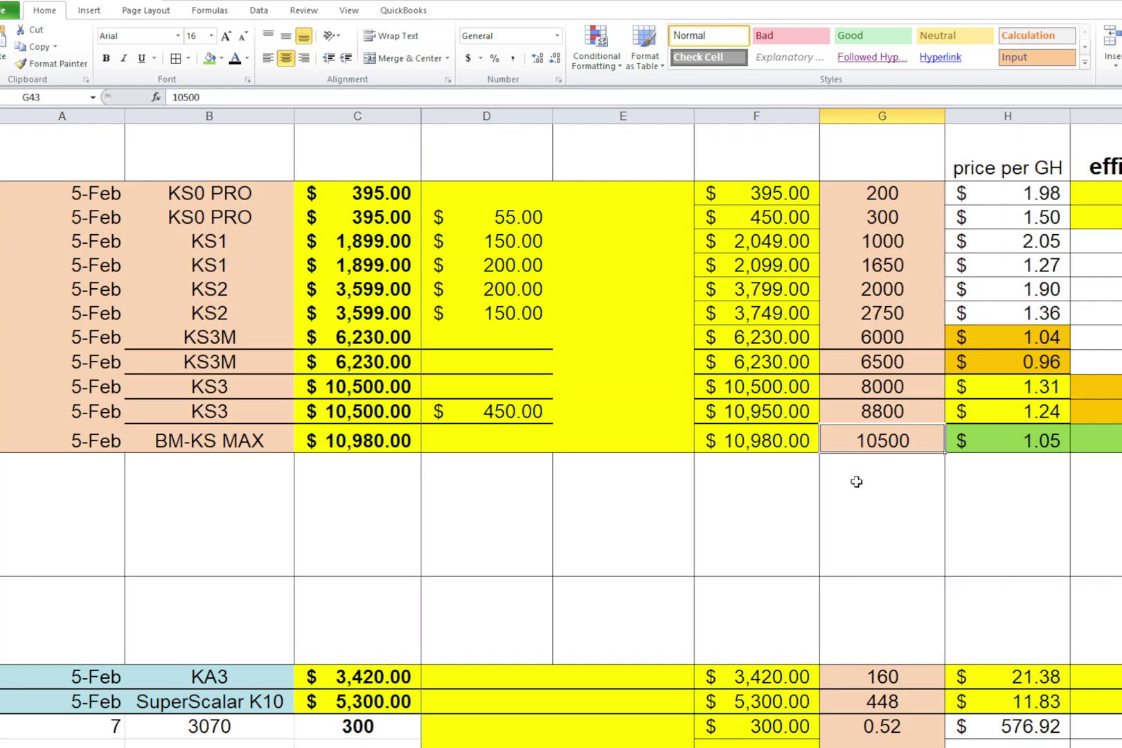
scroll(856, 480, down, 3)
scroll(856, 481, down, 1)
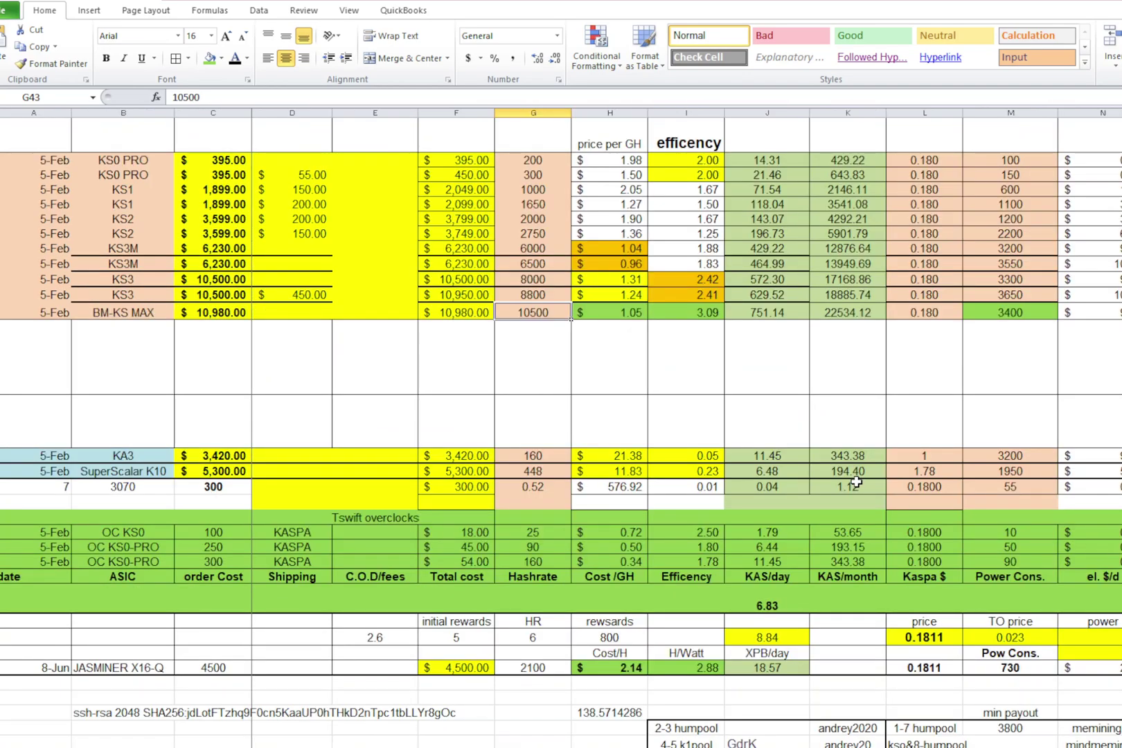
scroll(856, 481, up, 3)
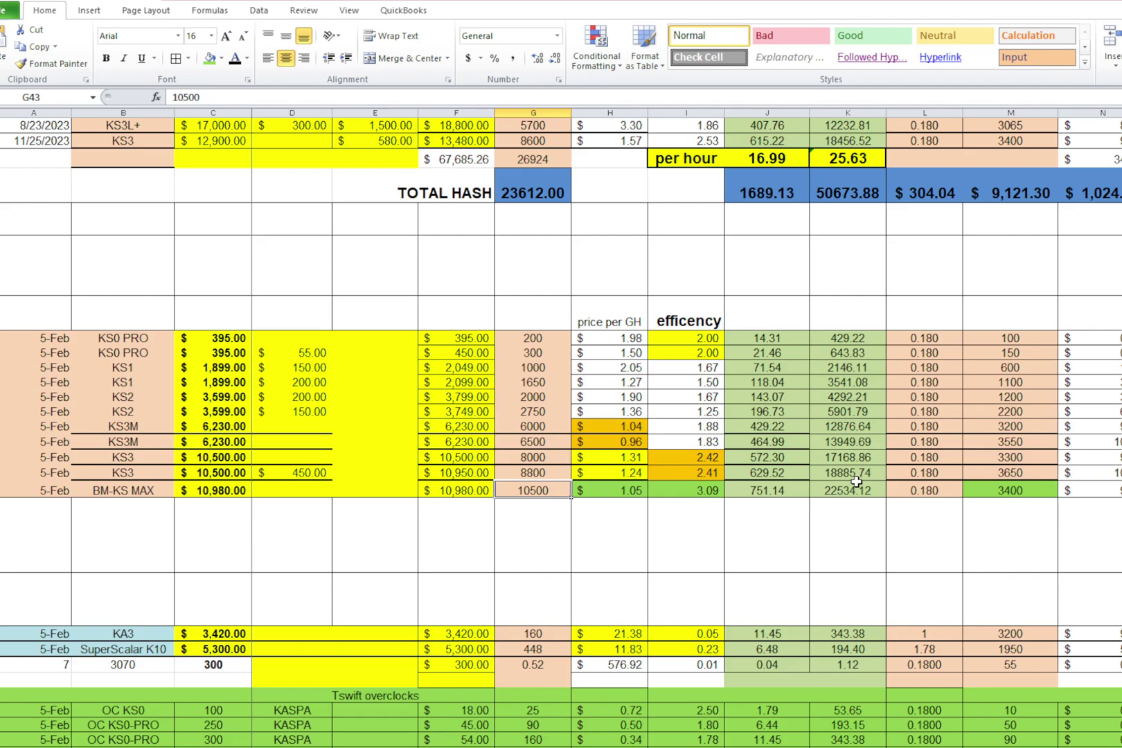
scroll(856, 480, up, 6)
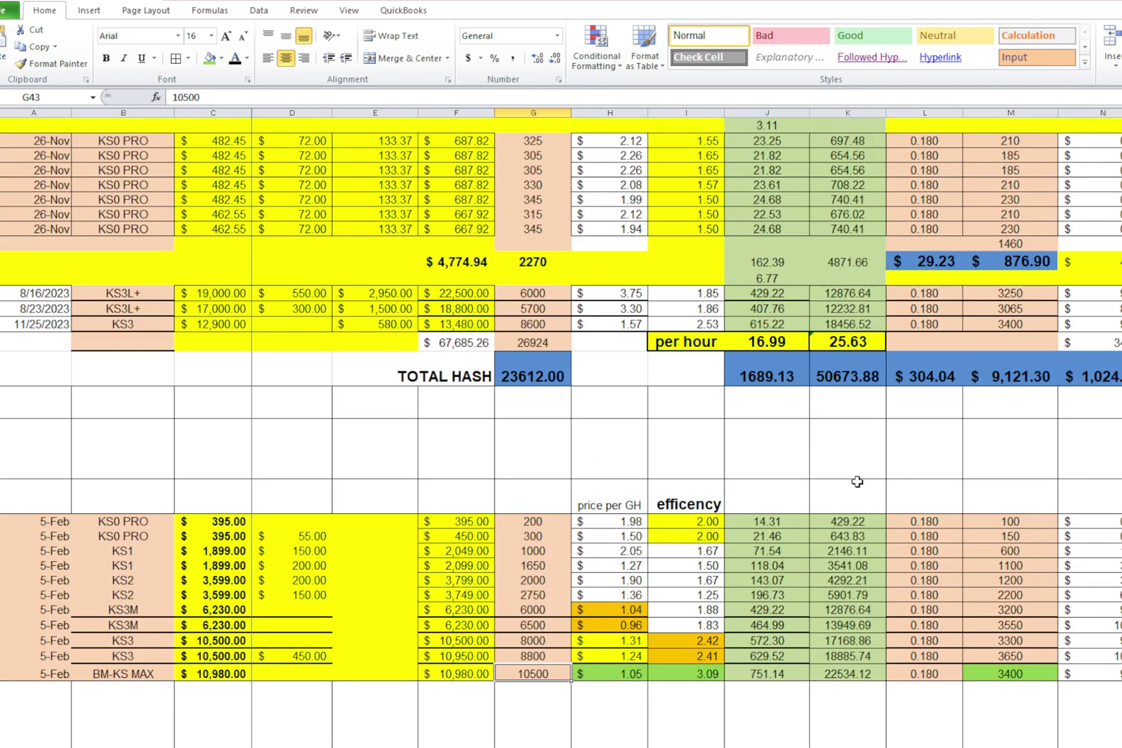
scroll(856, 480, down, 6)
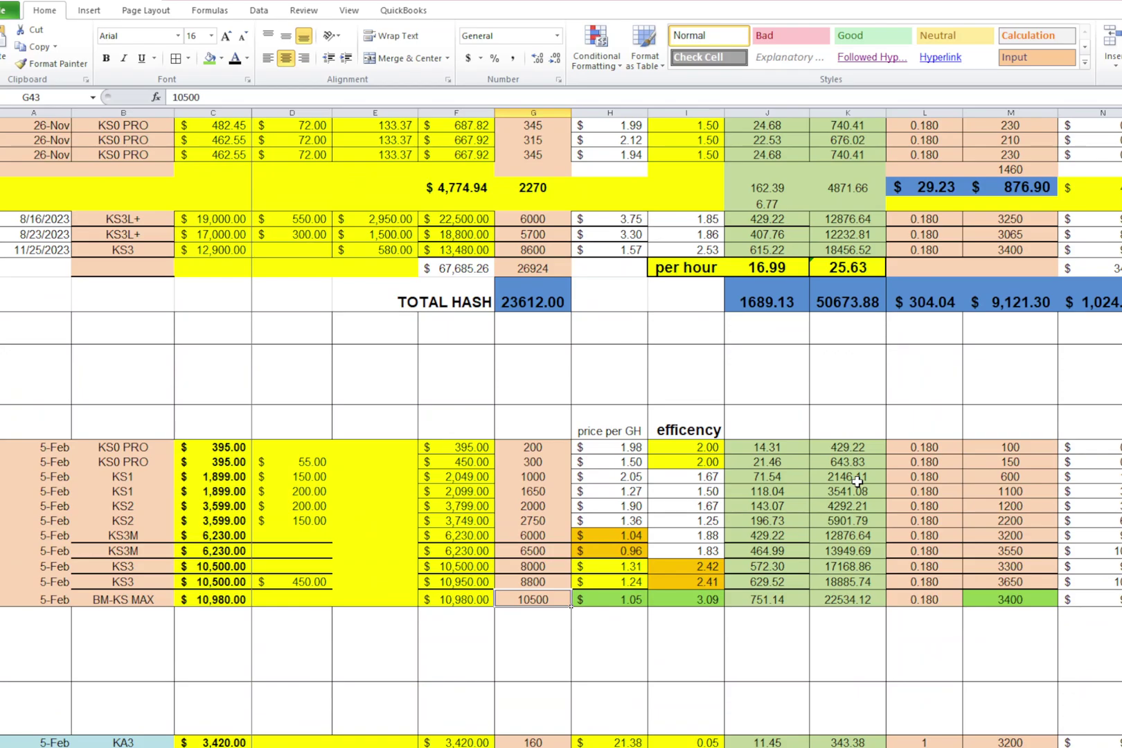
scroll(858, 480, down, 2)
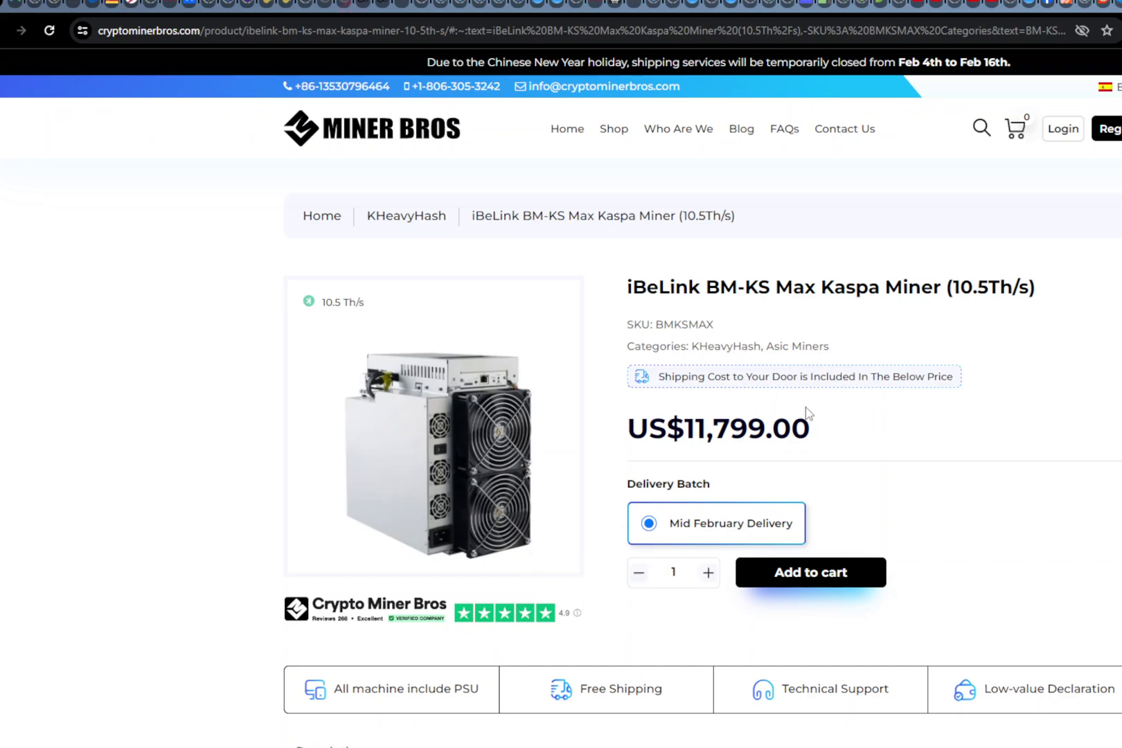
Review the BM-KS Max specifications and shipping terms, then bring up the Telegram group's offer.
scroll(978, 452, down, 6)
scroll(982, 454, down, 3)
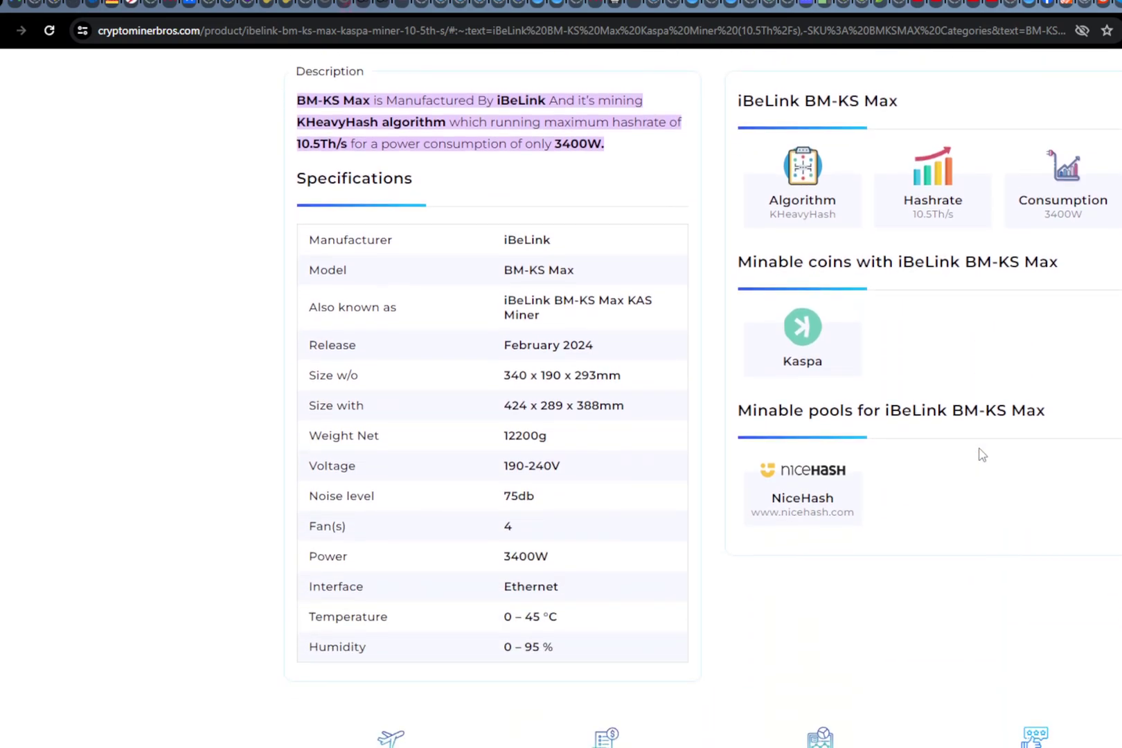
scroll(982, 454, down, 1)
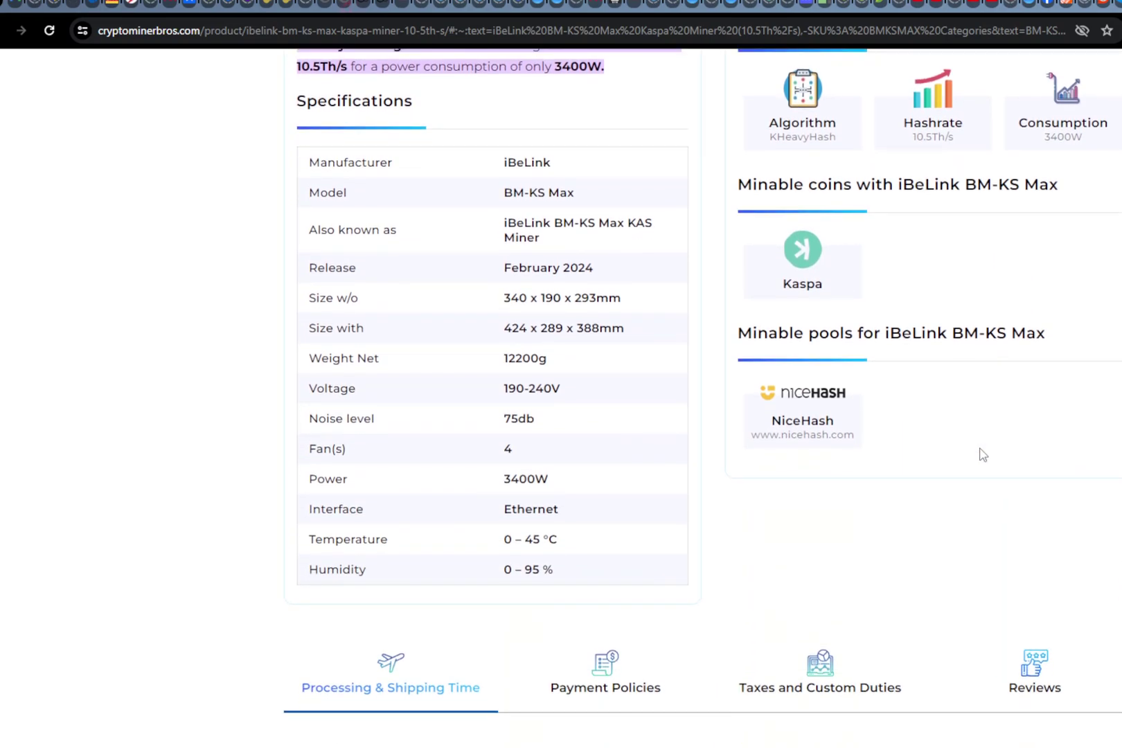
scroll(981, 454, up, 1)
scroll(982, 454, down, 3)
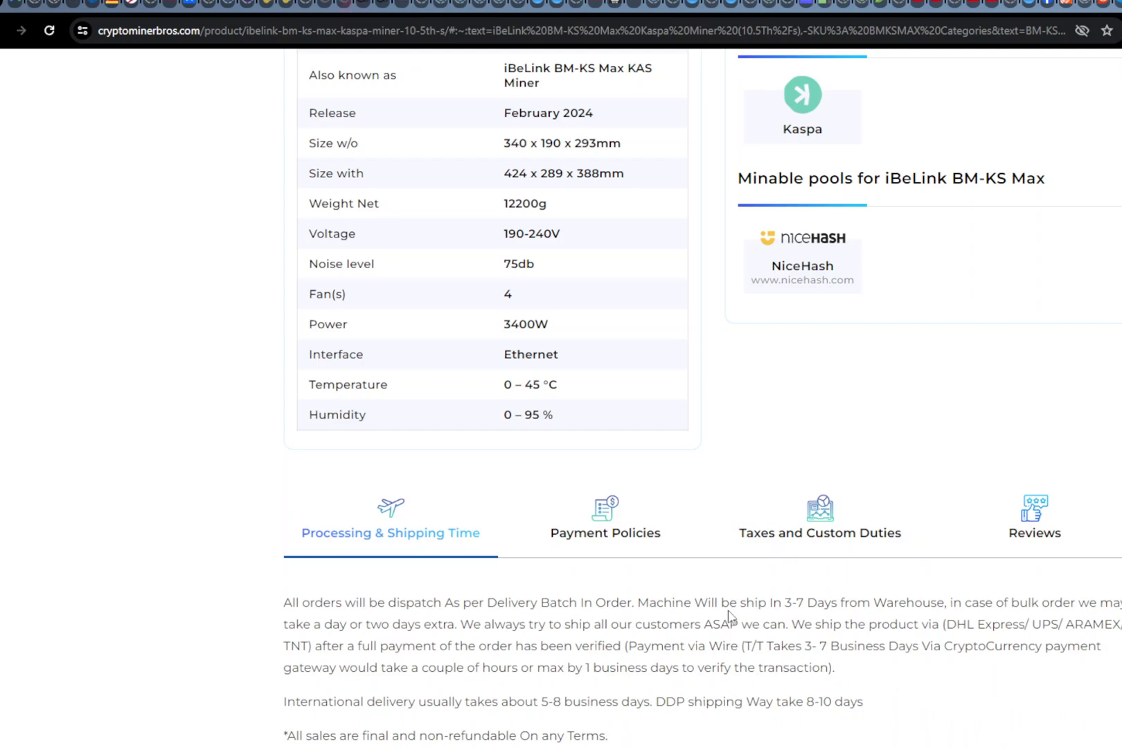
scroll(551, 641, down, 4)
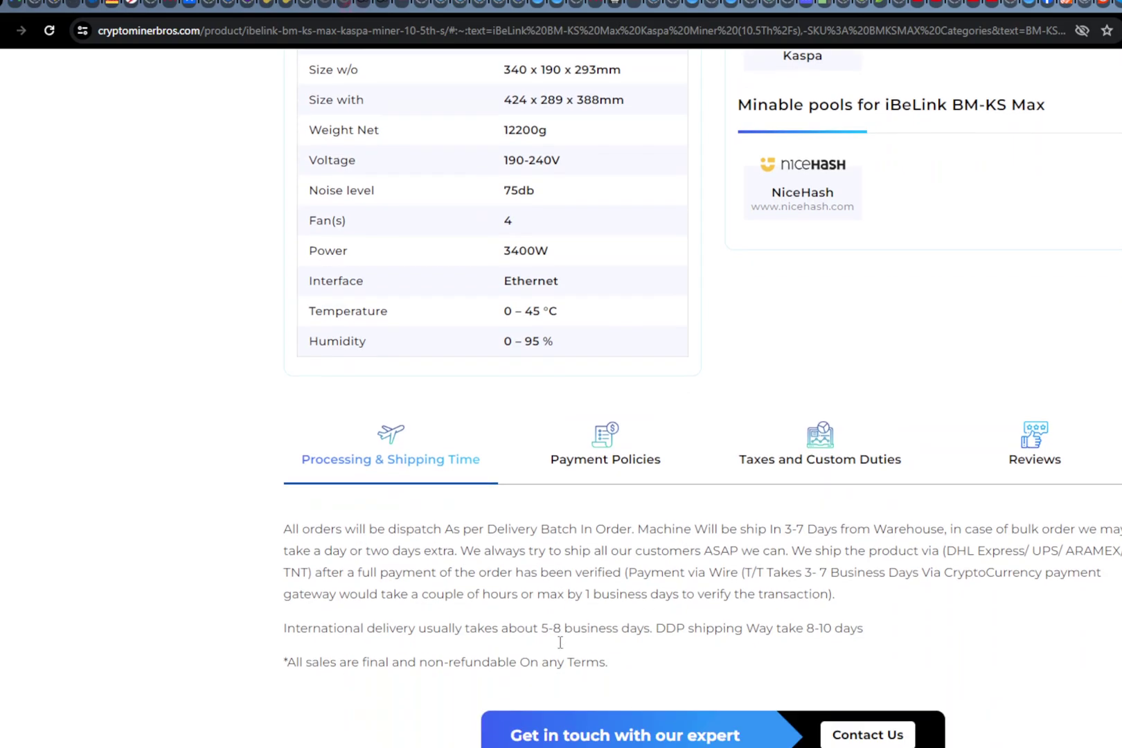
scroll(561, 647, up, 4)
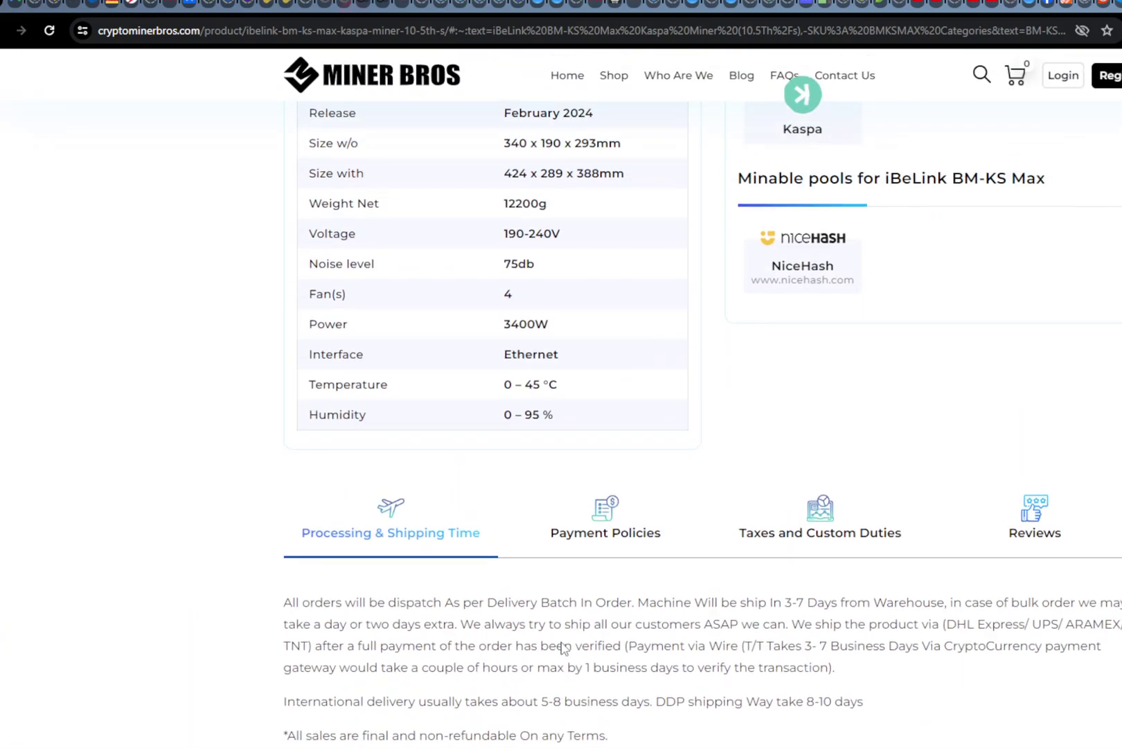
scroll(562, 648, up, 1)
scroll(565, 648, up, 8)
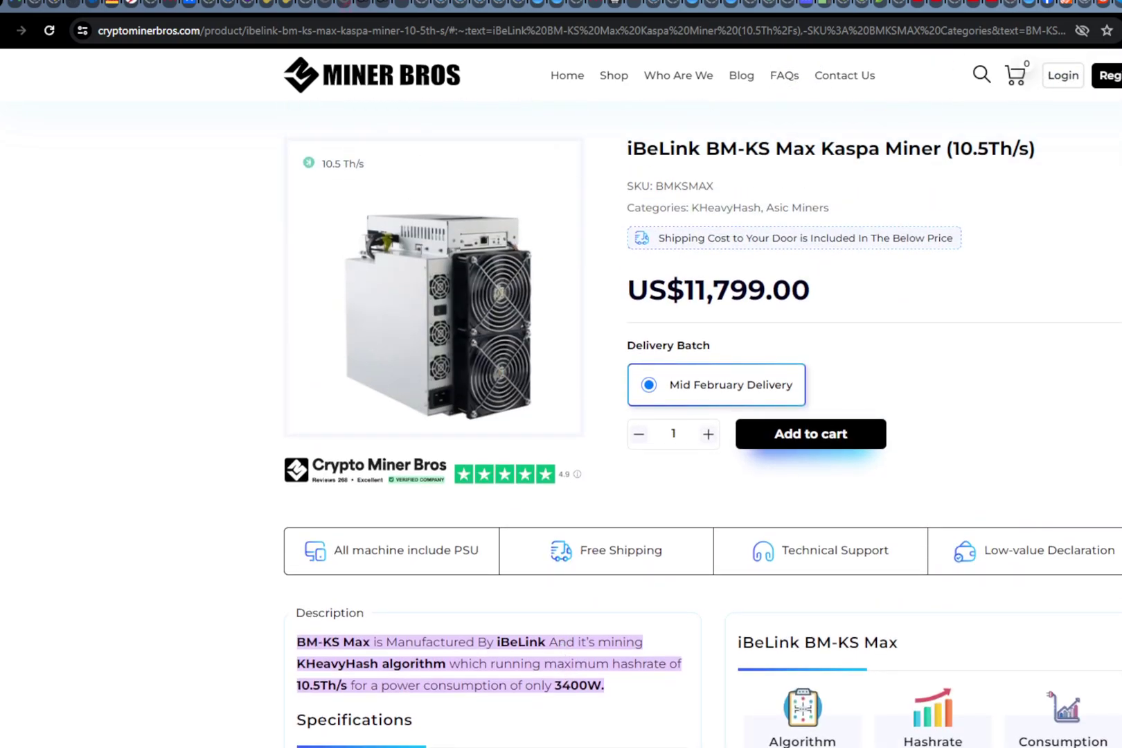
key(alt+Tab)
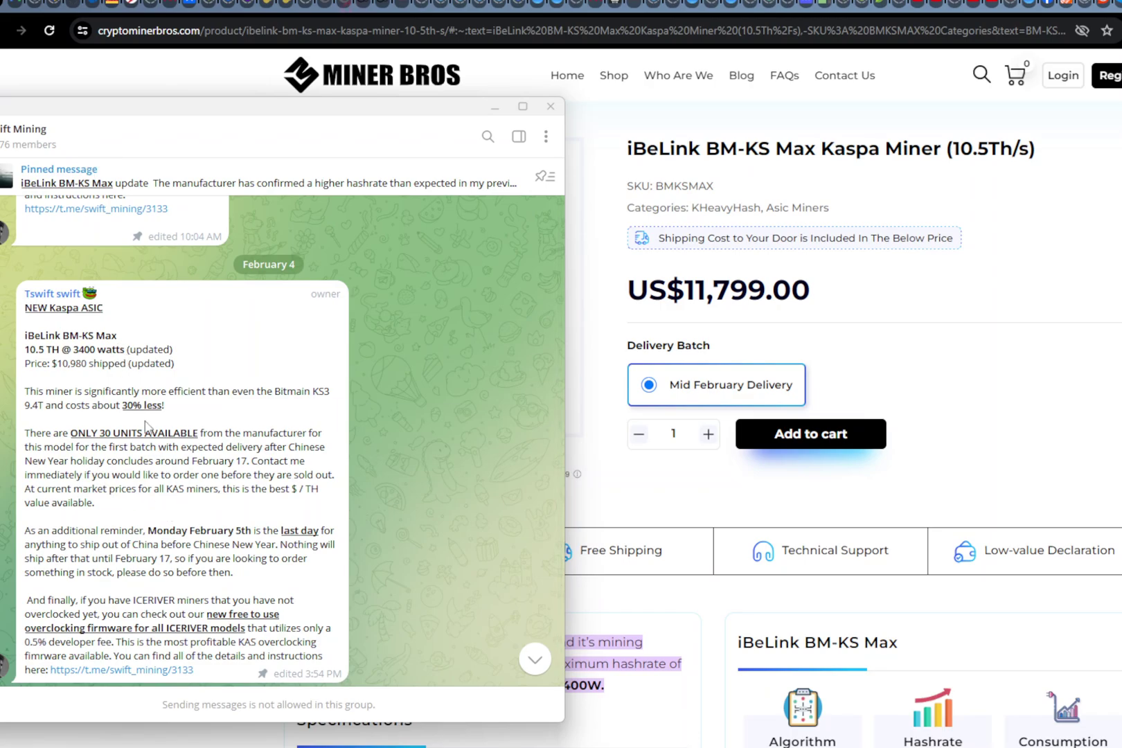
Read the February 5 BM-KS Max post (10.5 TH, 3400 W, $10,980 shipped), then return to the listing.
scroll(146, 426, down, 1)
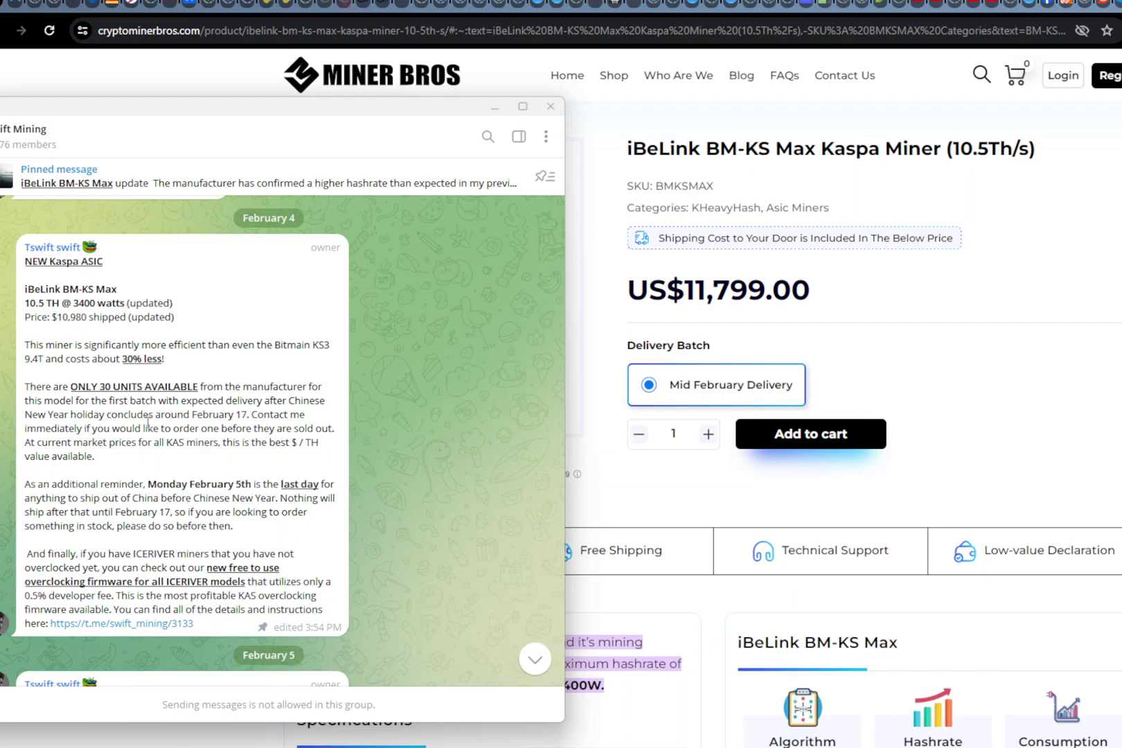
scroll(147, 424, down, 9)
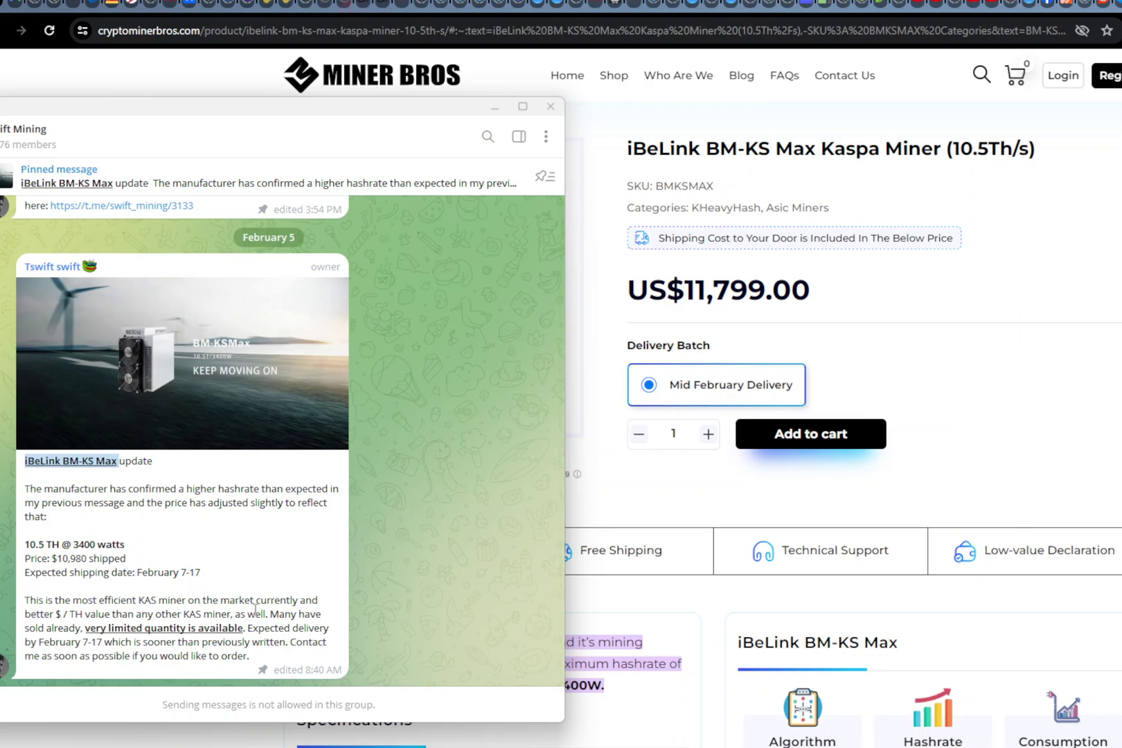
click(255, 89)
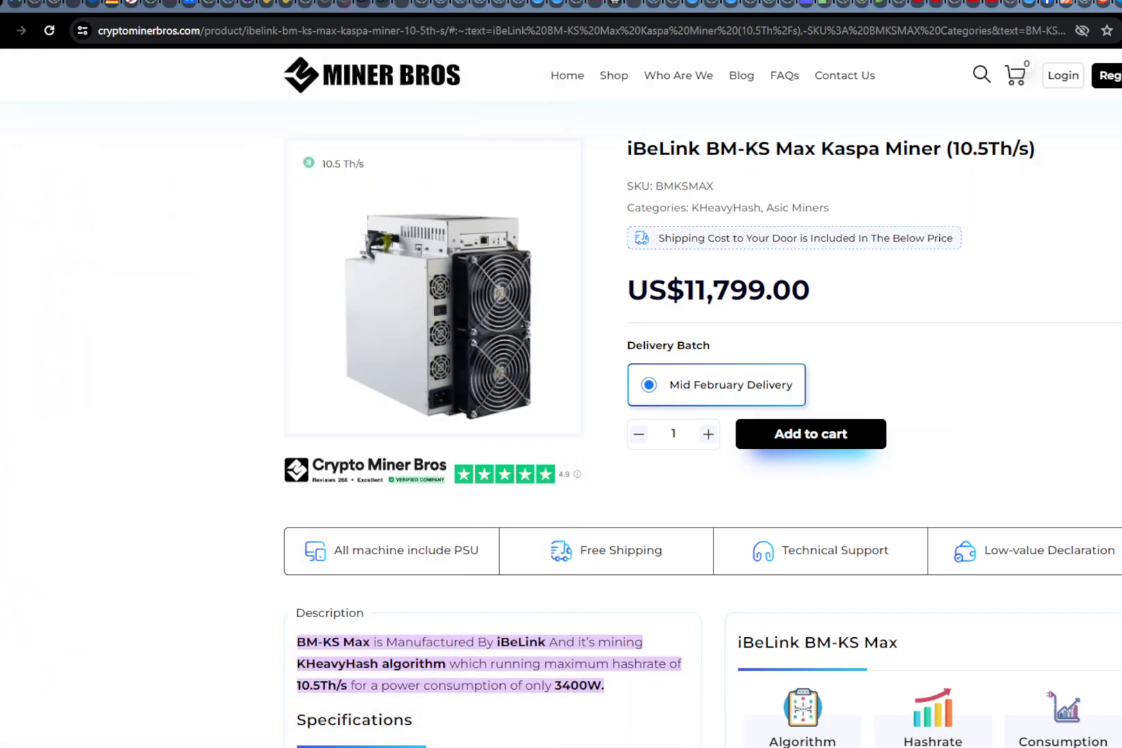